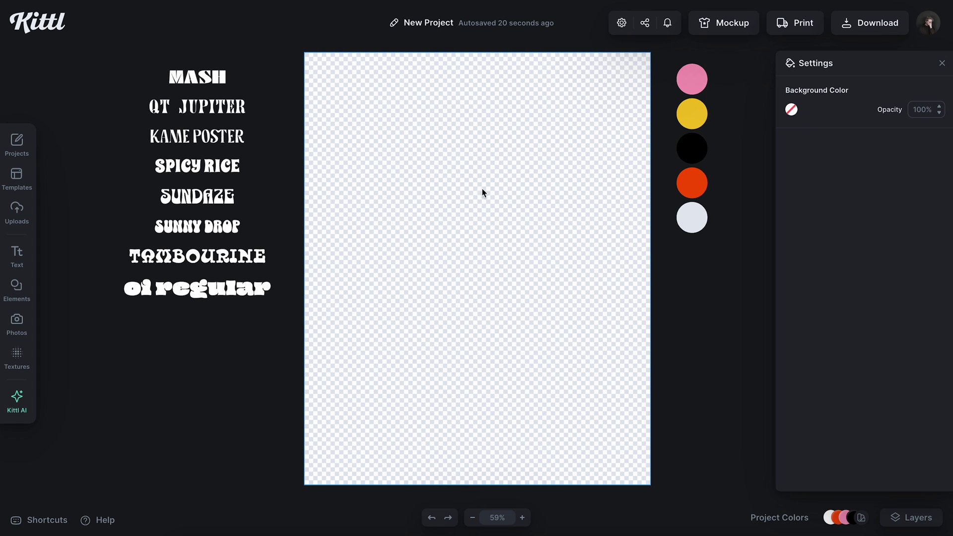
Step: Review the sample font list and the five palette circles beside the artboard
left_click_drag(233, 342, 220, 323)
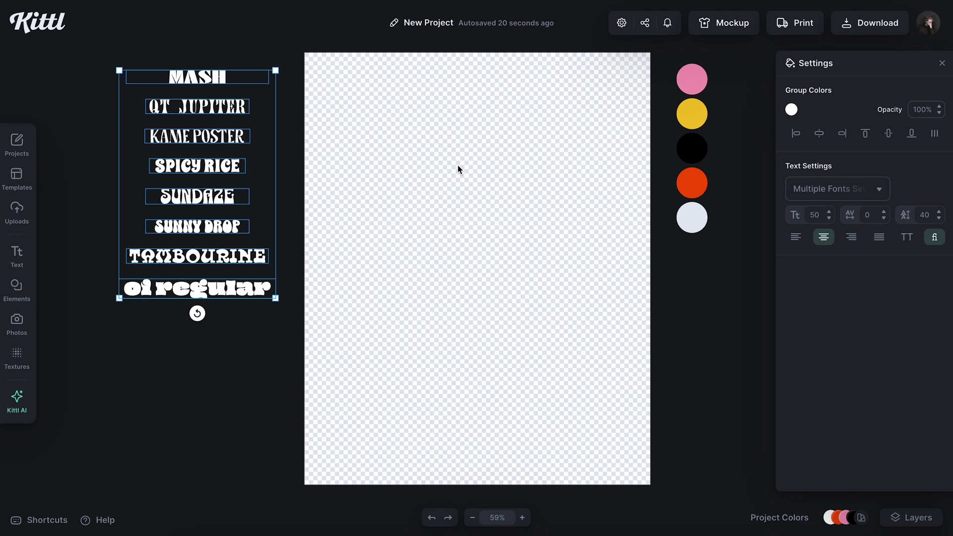
left_click_drag(703, 261, 693, 79)
left_click(749, 132)
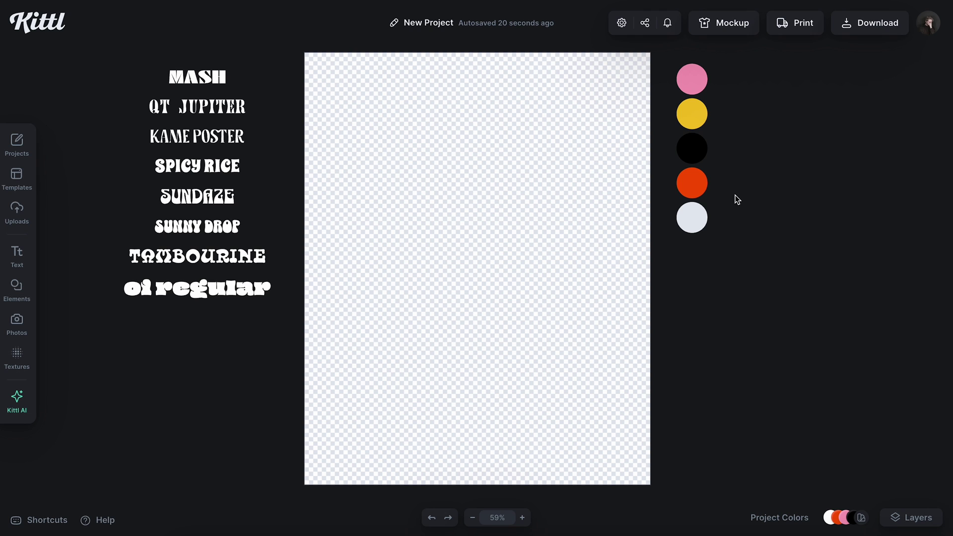
left_click(692, 85)
left_click(695, 119)
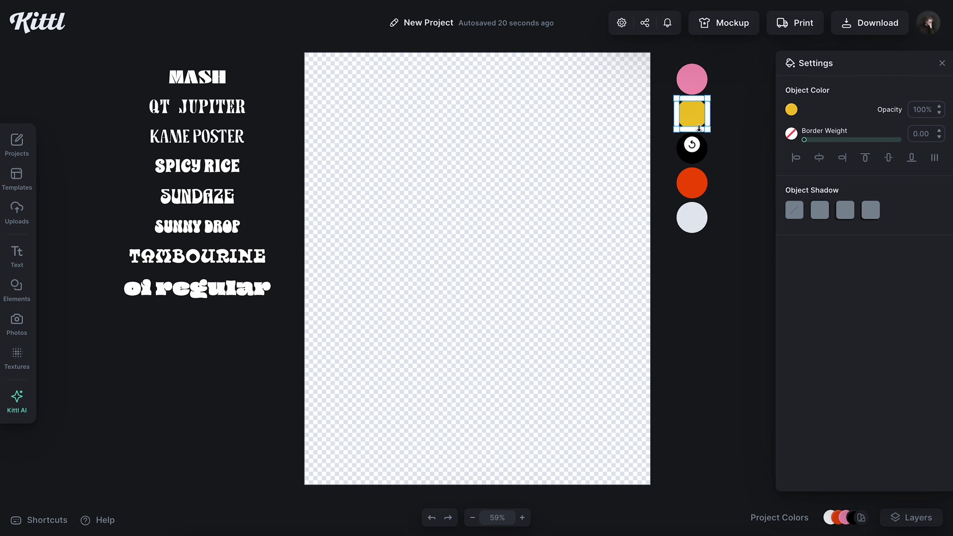
left_click(697, 150)
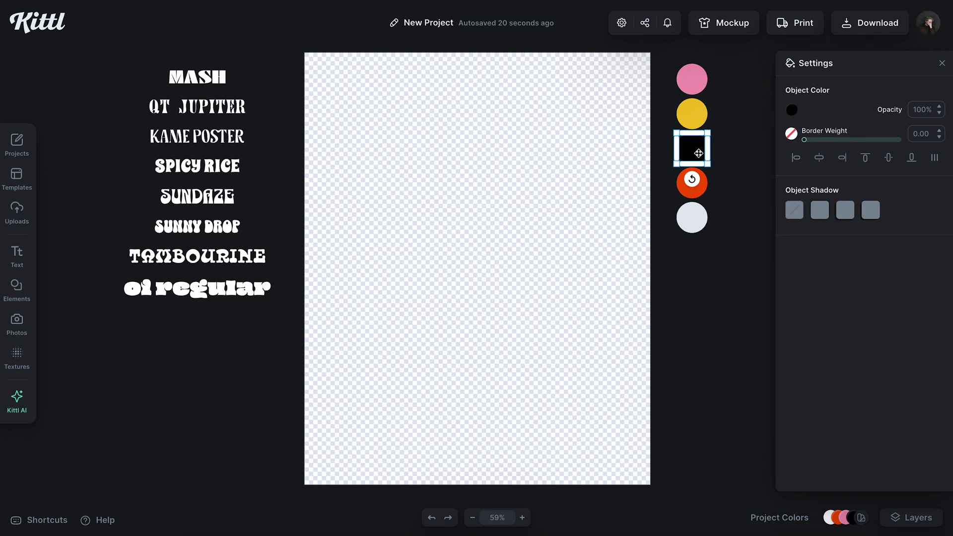
left_click(700, 193)
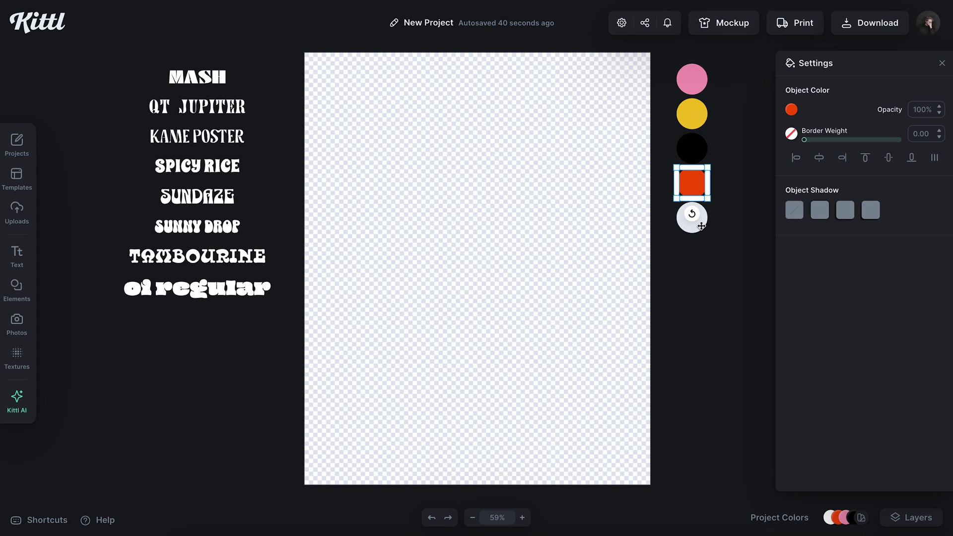
left_click(696, 218)
left_click(739, 234)
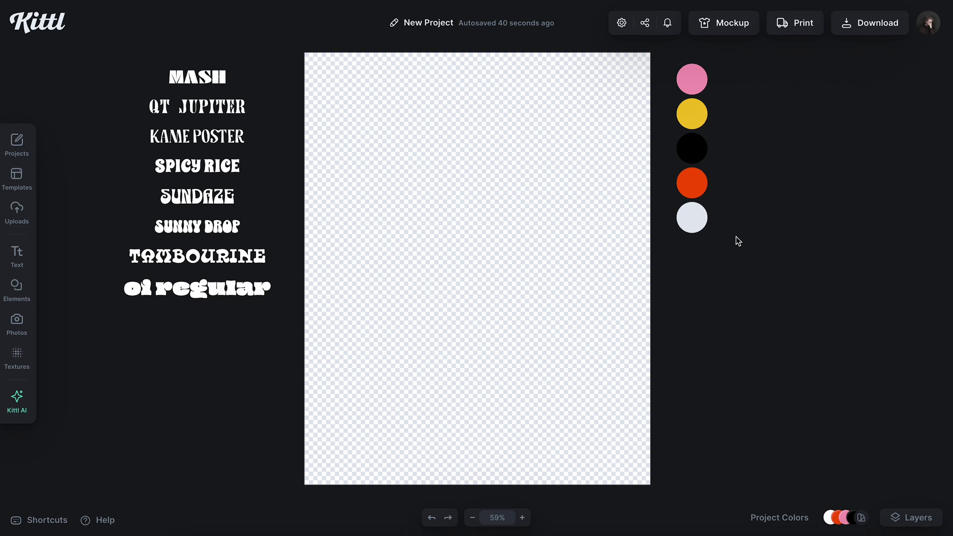
left_click_drag(704, 248, 676, 62)
left_click(718, 317)
left_click_drag(676, 255, 715, 64)
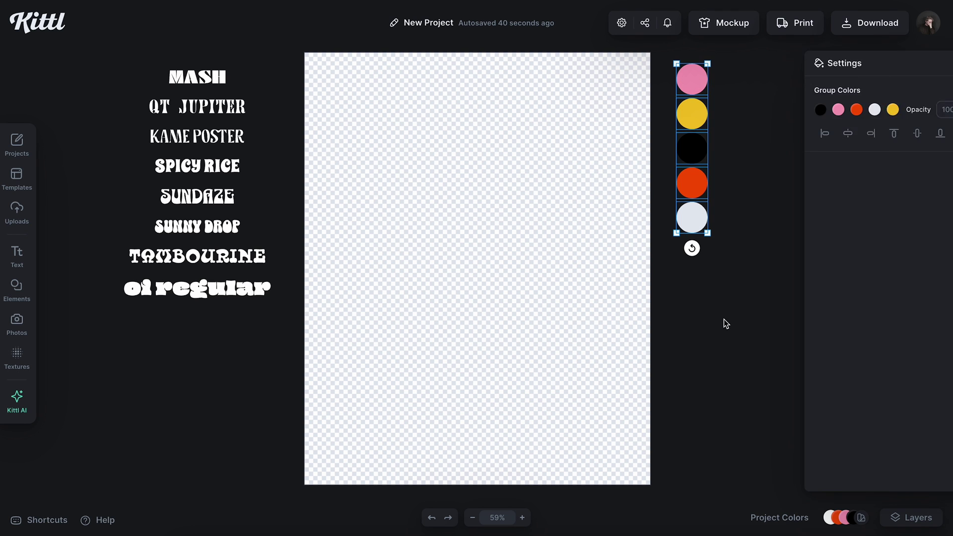
left_click(725, 319)
Step: Set the artboard's background color to the pink document color
left_click(347, 164)
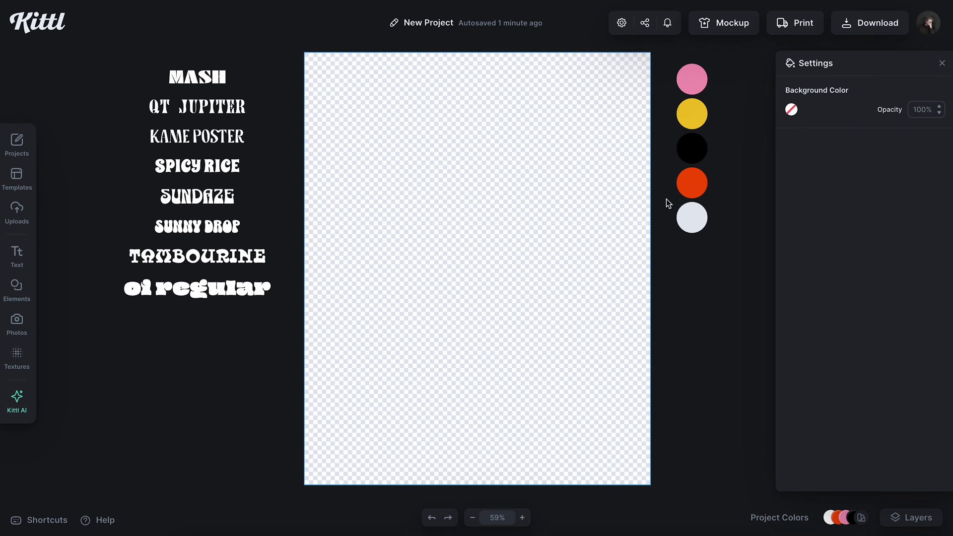
left_click(792, 110)
left_click(656, 356)
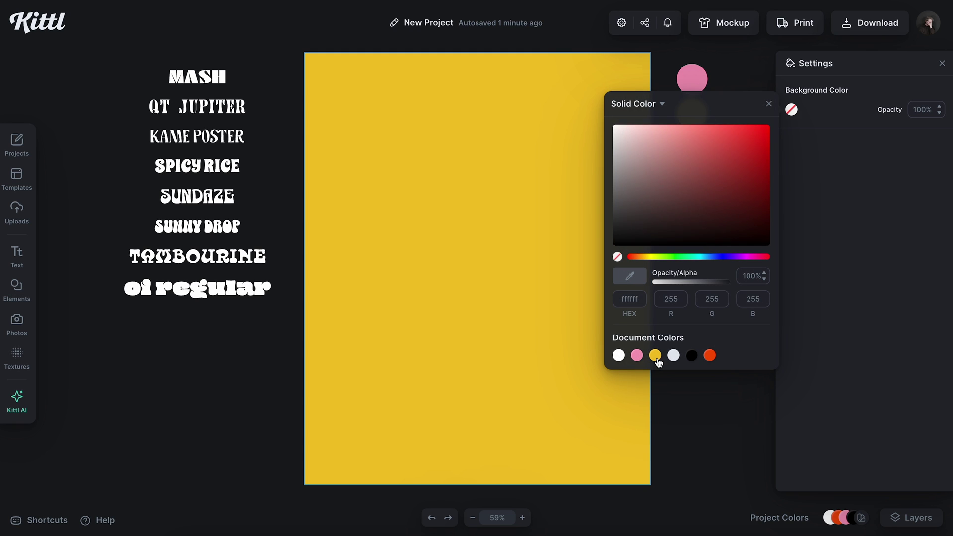
left_click(637, 355)
left_click(769, 104)
left_click(728, 250)
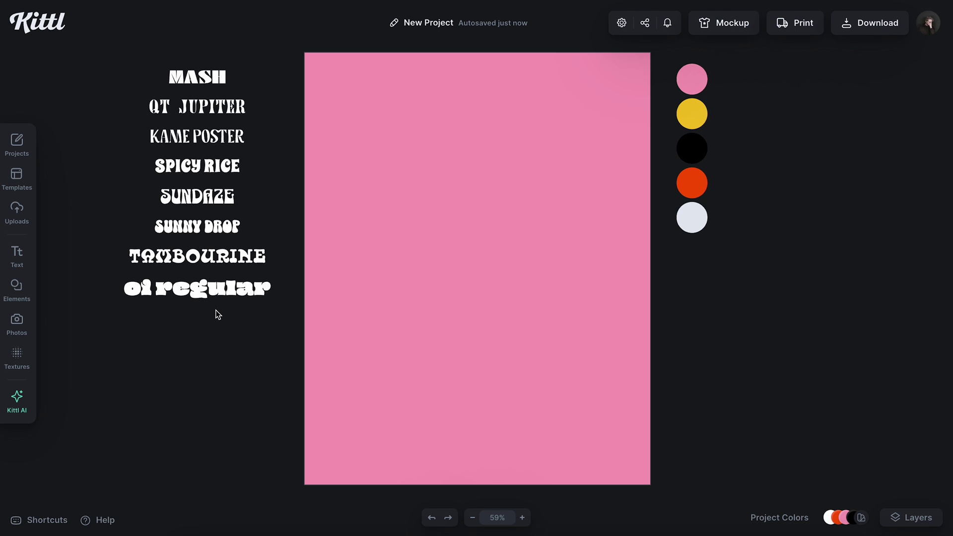
Step: Place a copy of the "oi regular" sample text at the artboard's center and color it black
left_click_drag(202, 293, 491, 314)
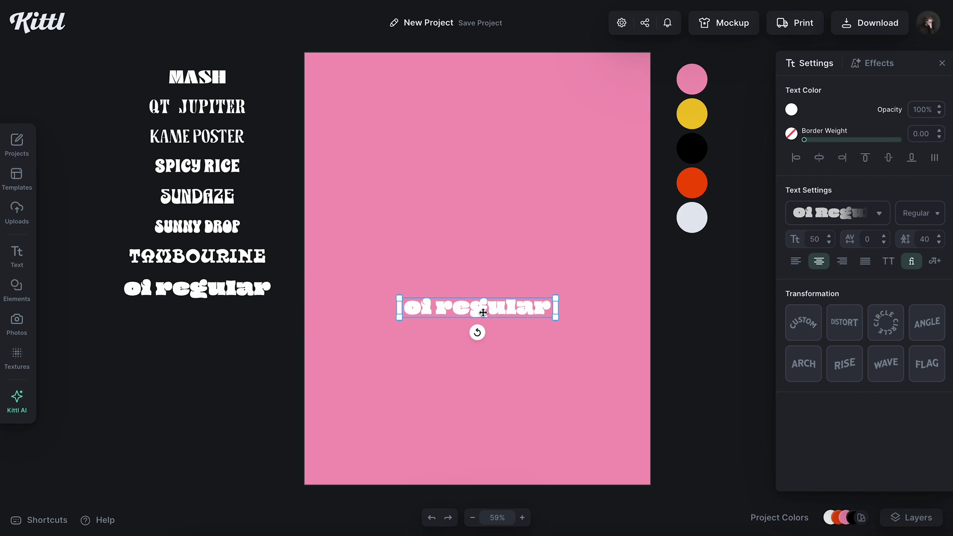
left_click(836, 213)
left_click(791, 109)
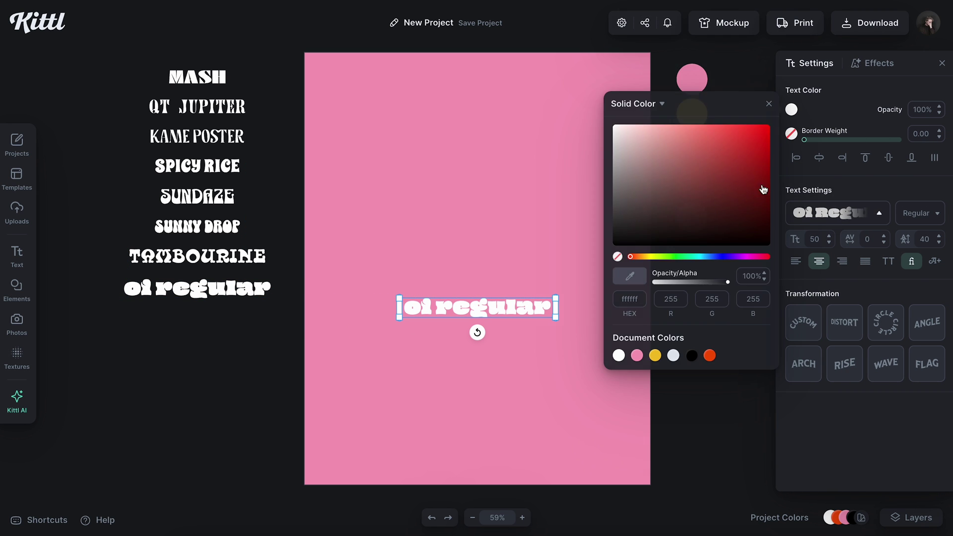
left_click(691, 356)
left_click(769, 104)
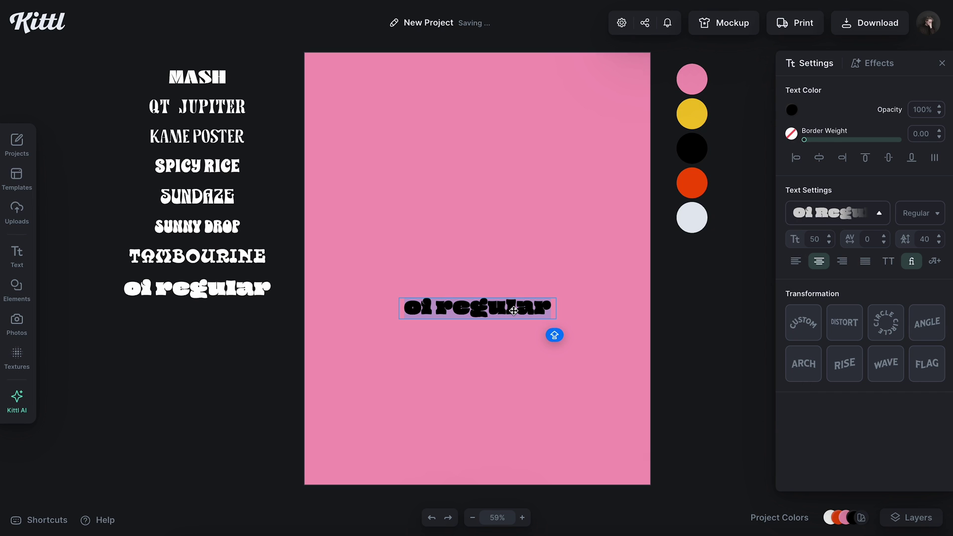
Step: Change the copied text to PIZZA and enlarge it to size 174 across the upper part of the artboard
type("PIZZA")
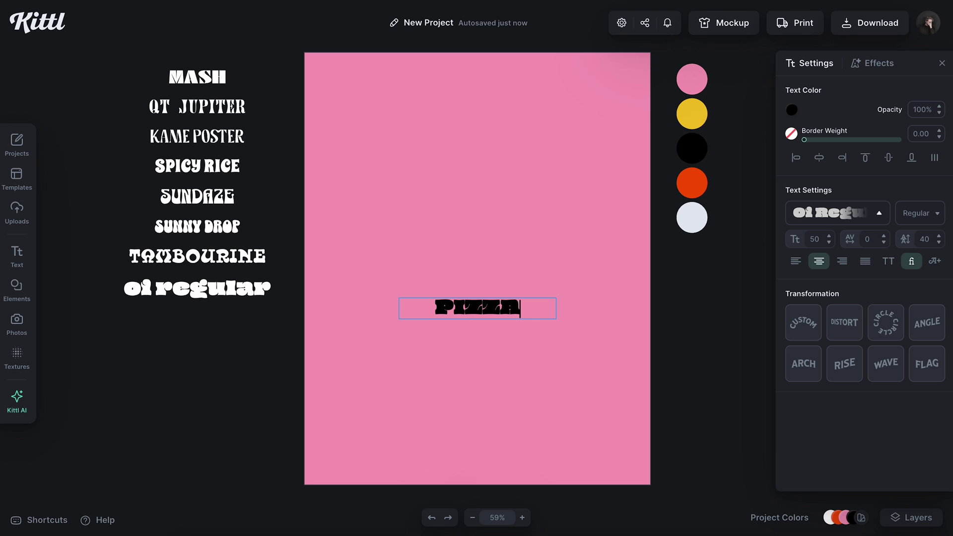
key("Escape")
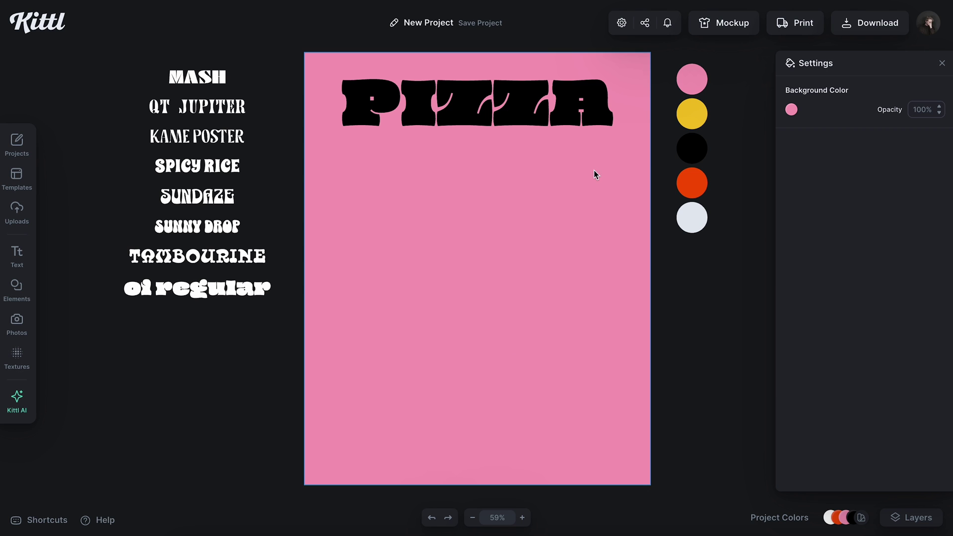
left_click(590, 122)
left_click(589, 210)
left_click(612, 114)
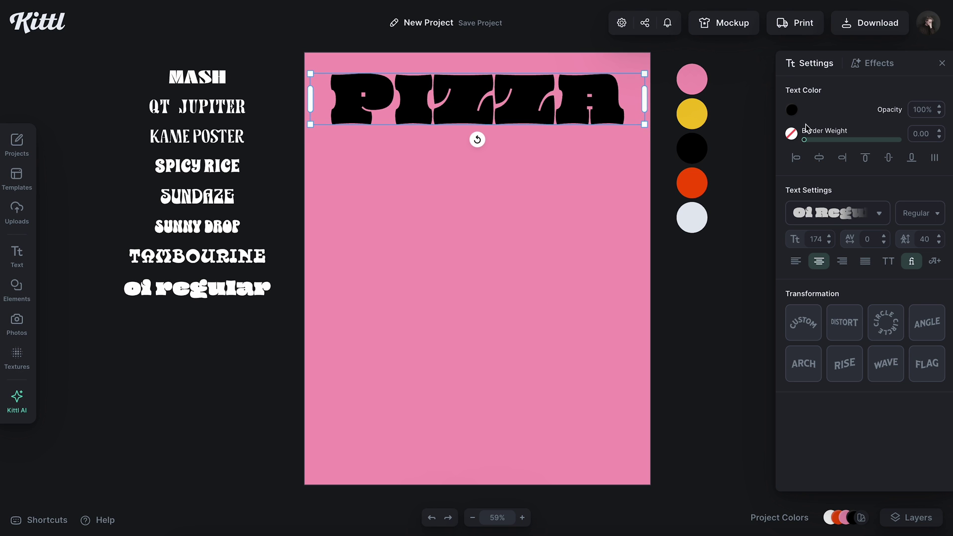
Step: Color the PIZZA heading with the document yellow and give it a black border
left_click(792, 110)
left_click(655, 355)
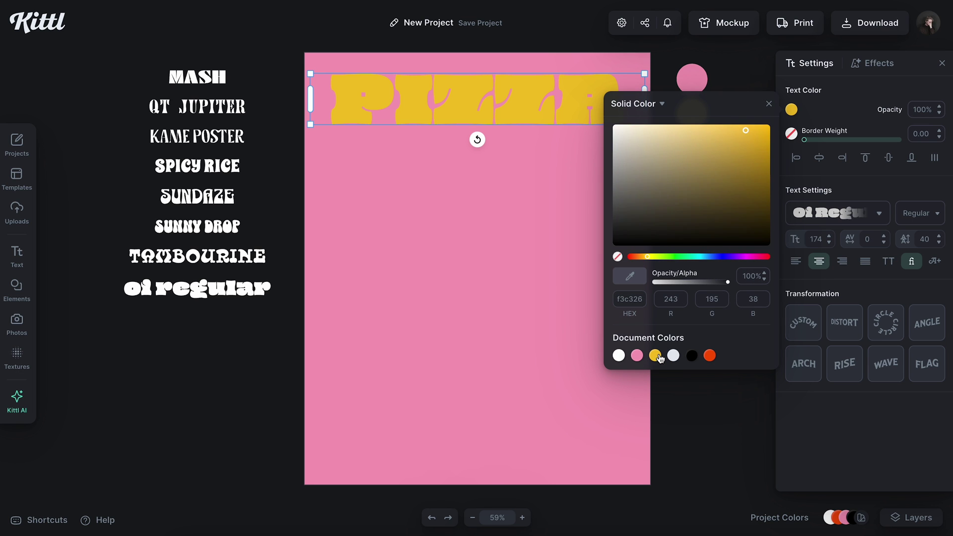
left_click(768, 104)
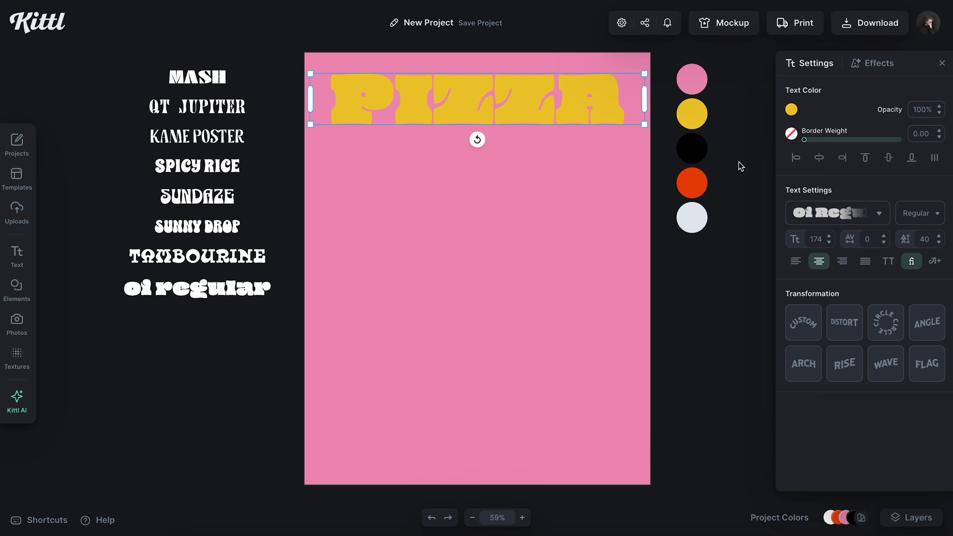
left_click(791, 133)
left_click(692, 380)
left_click(769, 129)
Step: Set the PIZZA heading's border weight to 3
left_click(920, 134)
type("1.5")
key("Return")
left_click(921, 134)
type("2")
key("Return")
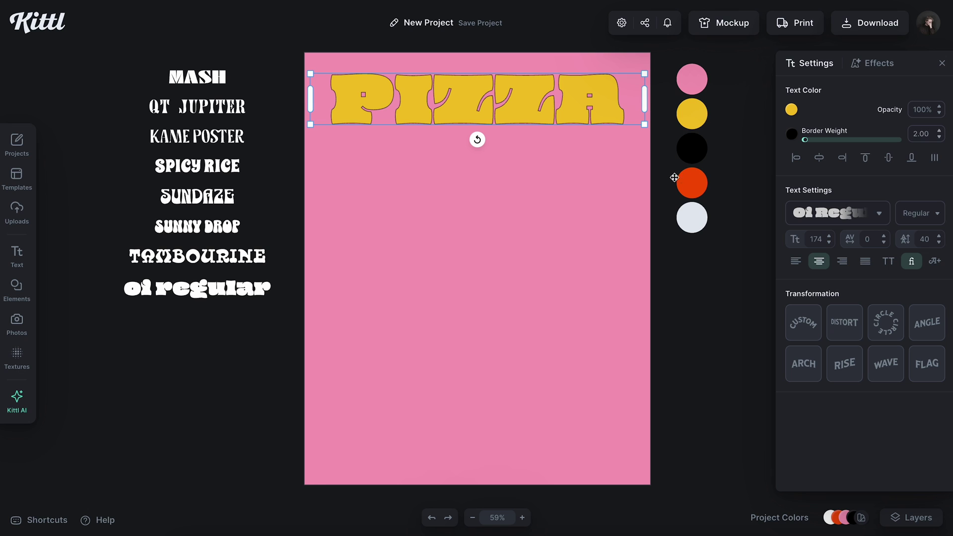
left_click(923, 134)
type("3")
key("Return")
left_click(629, 207)
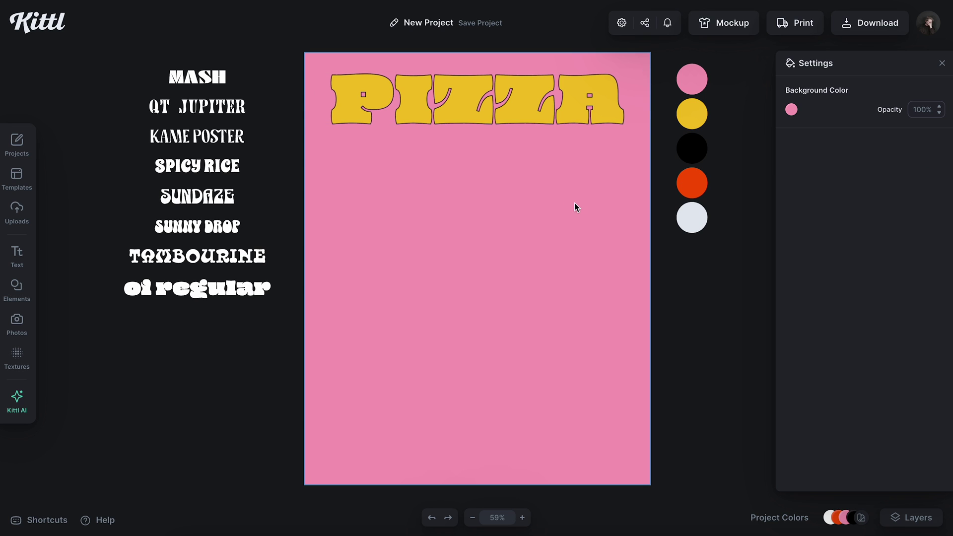
Step: Set the PIZZA heading's letter spacing to 10
left_click(527, 115)
left_click(868, 239)
type("10")
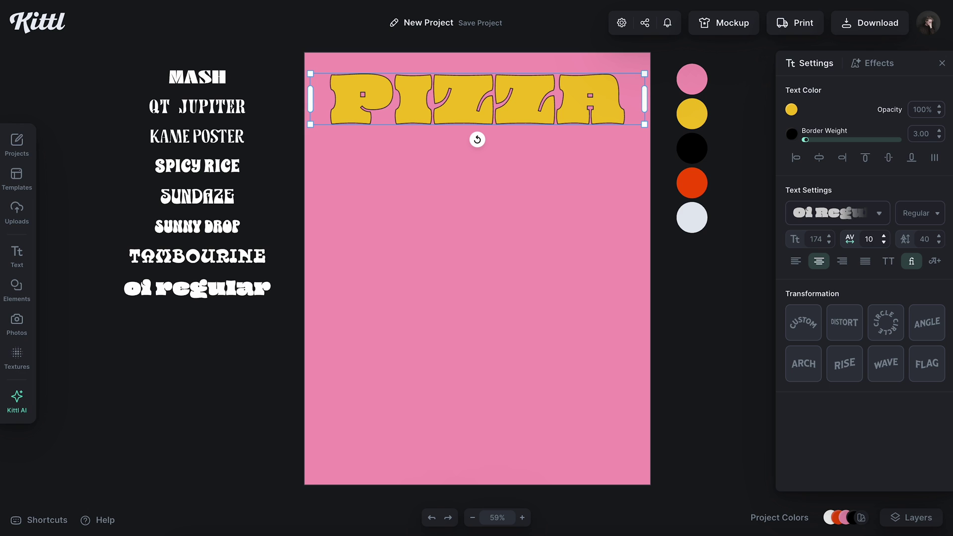
key("Return")
left_click(555, 246)
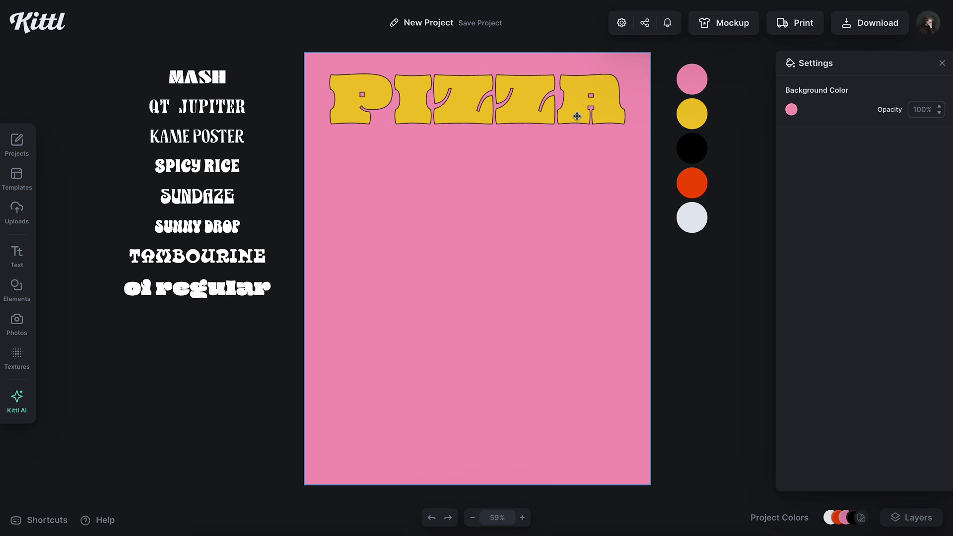
Step: Move the PIZZA heading slightly up and scale it until its text box spans the artboard's width
left_click_drag(575, 115, 575, 113)
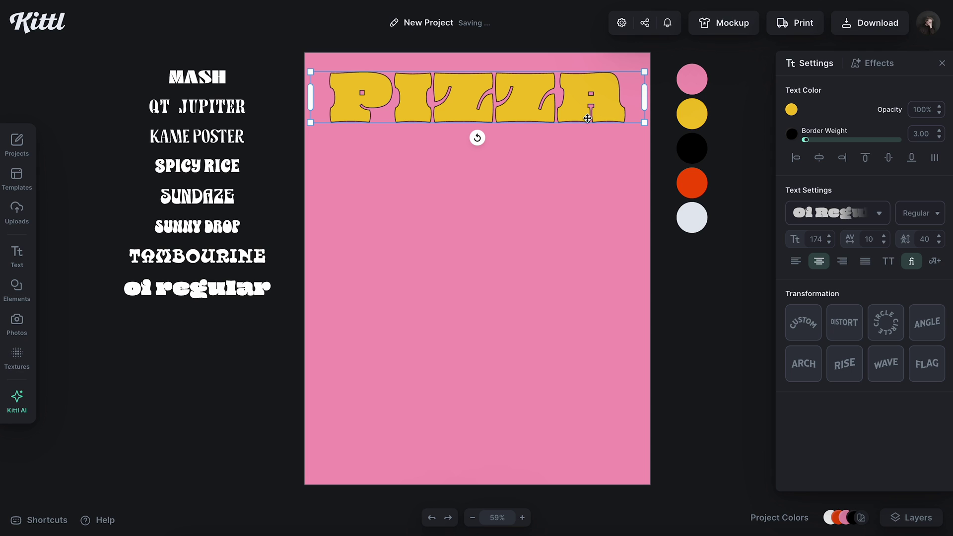
left_click(582, 335)
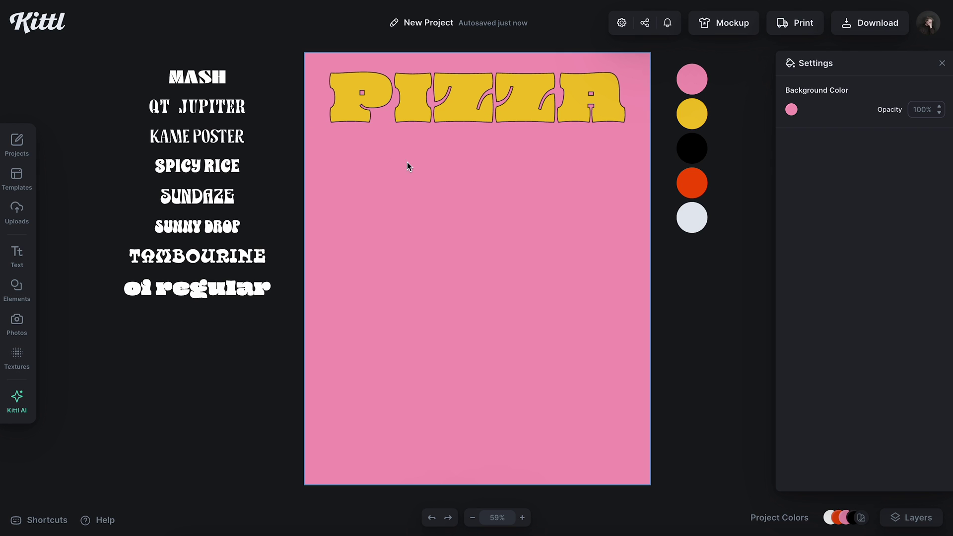
left_click(458, 123)
left_click_drag(647, 122, 655, 124)
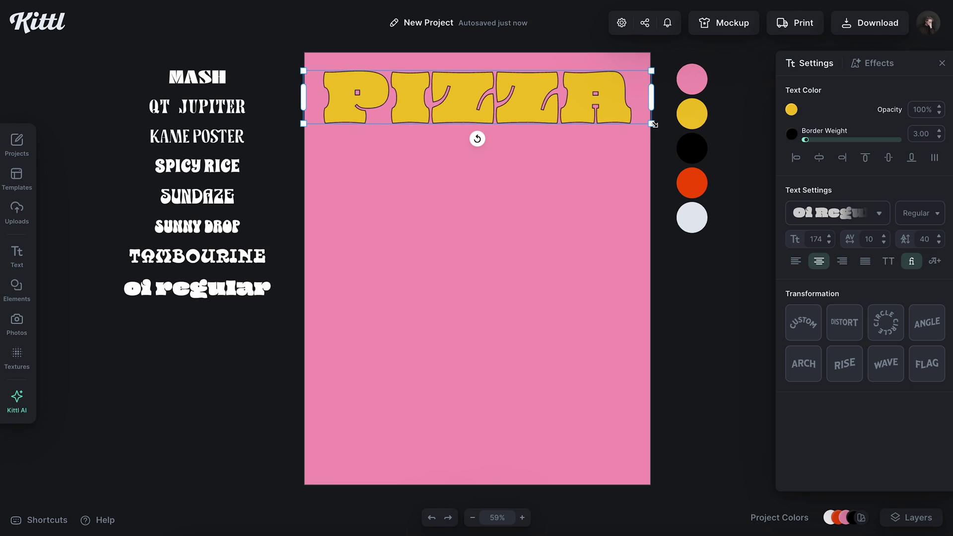
left_click(625, 177)
Step: Duplicate the PIZZA heading near the artboard's bottom edge and turn the copy into a red PARTY heading
left_click_drag(580, 116, 579, 447)
double_click(538, 447)
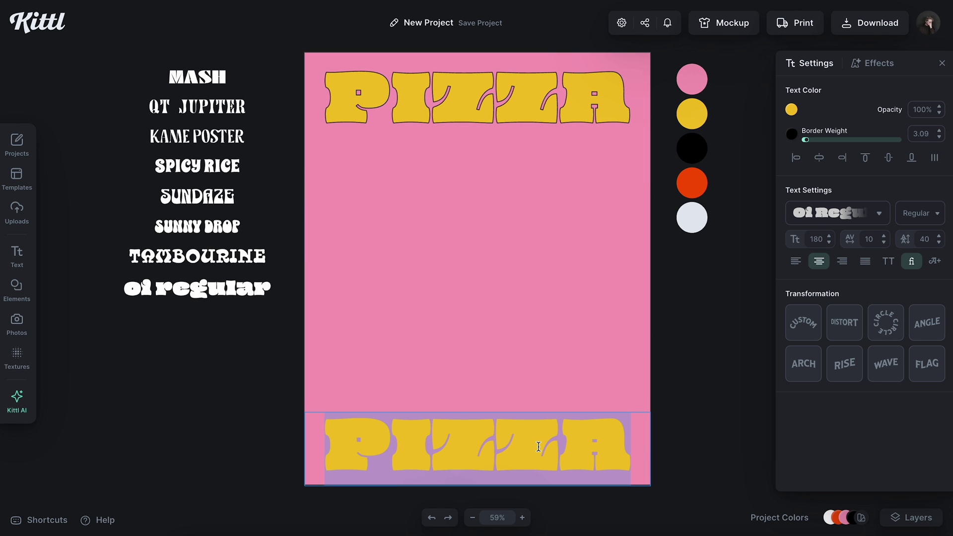
type("PARTY")
key("Escape")
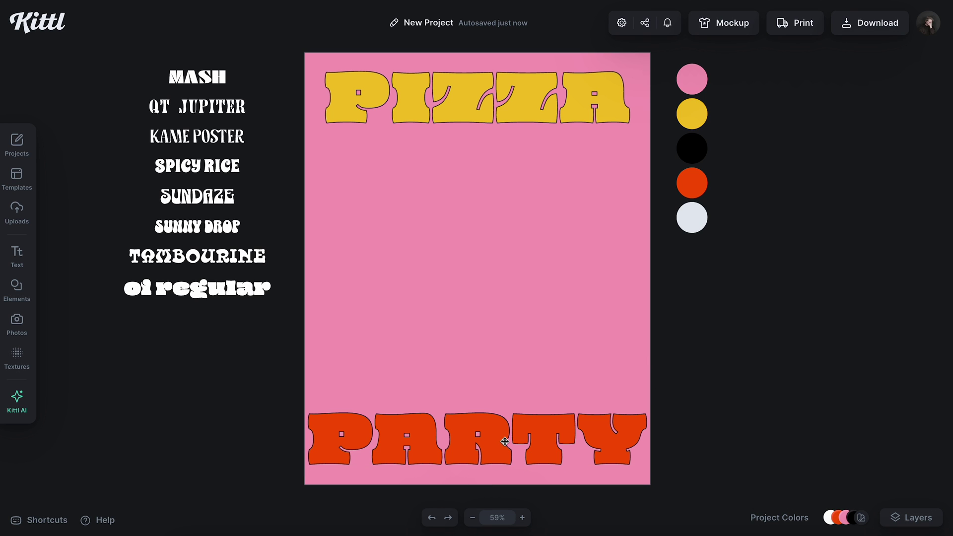
left_click(473, 430)
left_click_drag(651, 468, 634, 467)
left_click(686, 447)
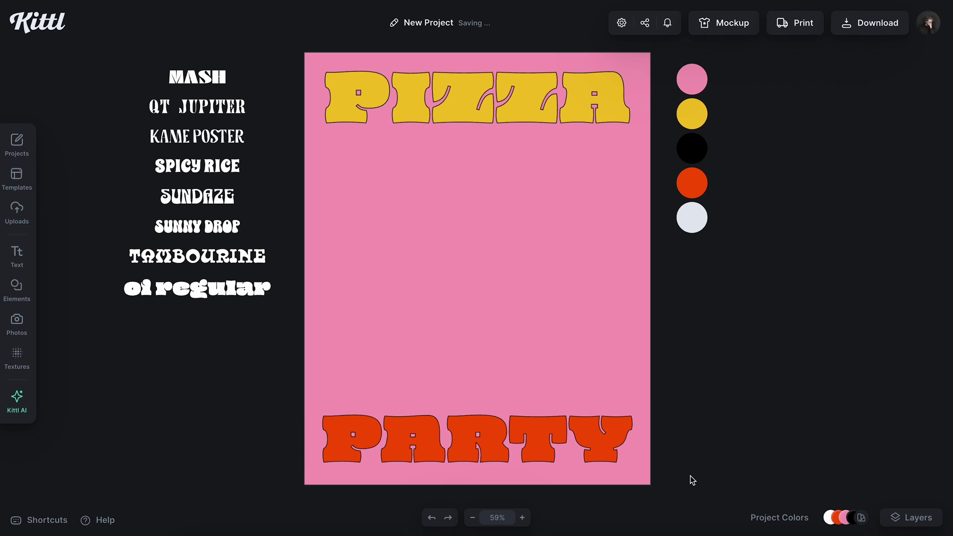
key("ctrl+z")
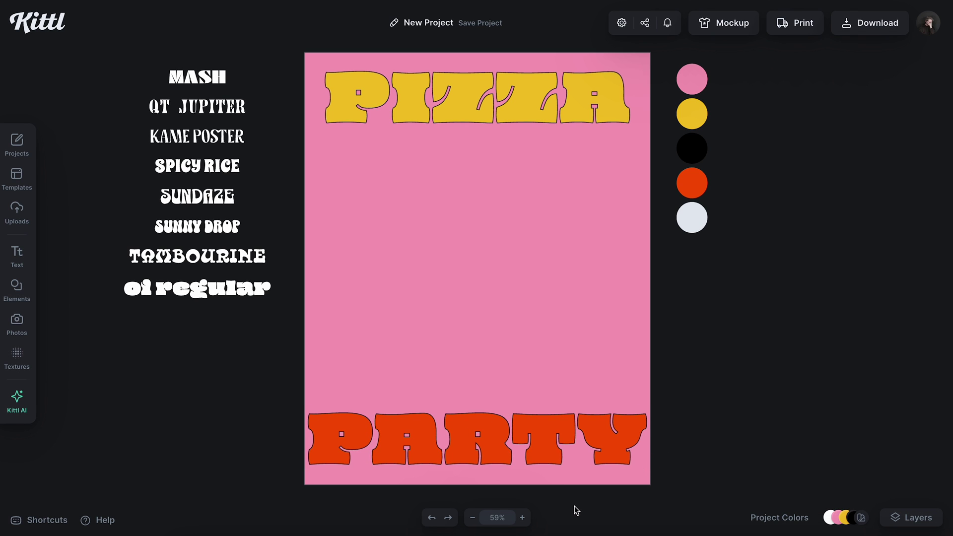
Step: Scale both headings down together to size 169, then move PIZZA closer to the upper edge and PARTY closer to the lower edge
left_click_drag(574, 509, 508, 123)
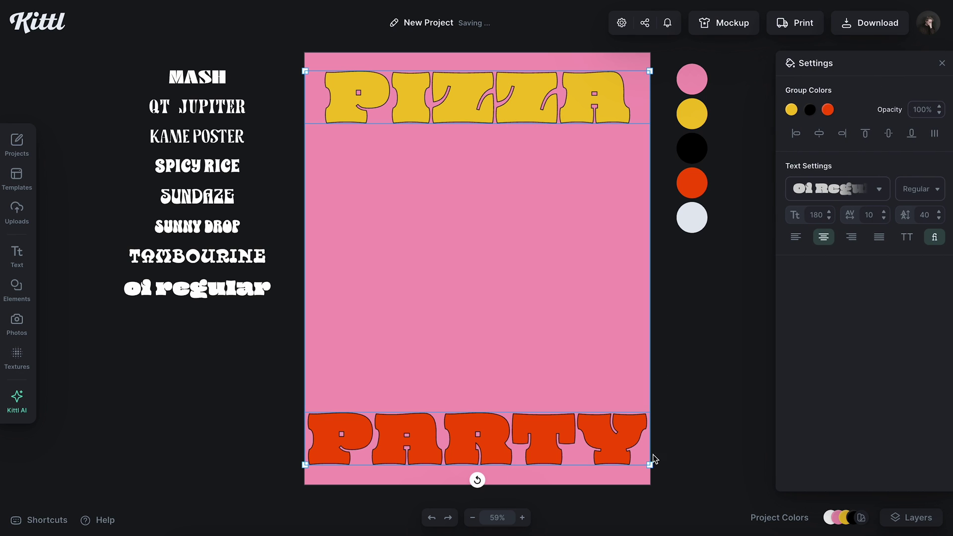
left_click_drag(650, 464, 643, 455)
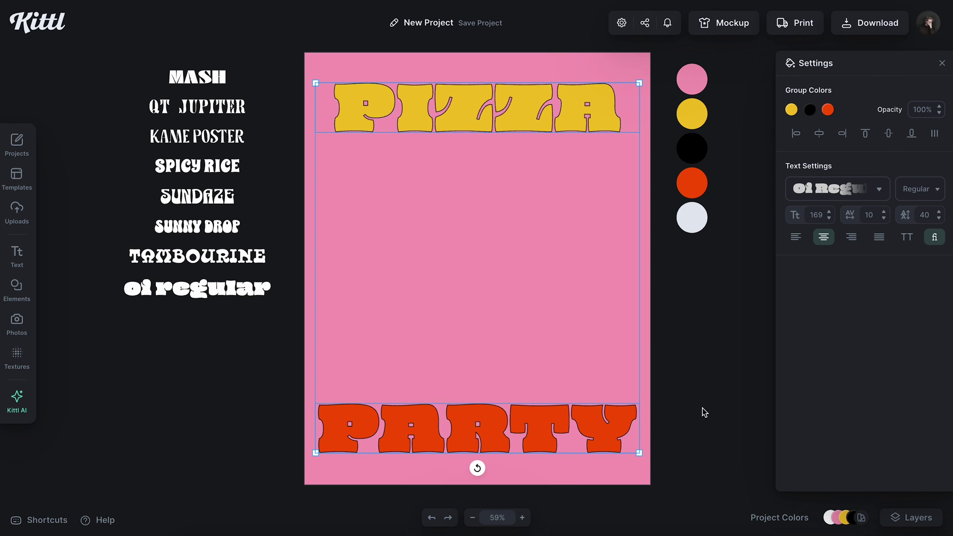
left_click(702, 410)
left_click_drag(581, 432, 583, 452)
mouse_move(521, 125)
left_mouse_down()
mouse_move(522, 106)
mouse_move(506, 107)
mouse_move(521, 107)
left_mouse_up()
left_click(539, 175)
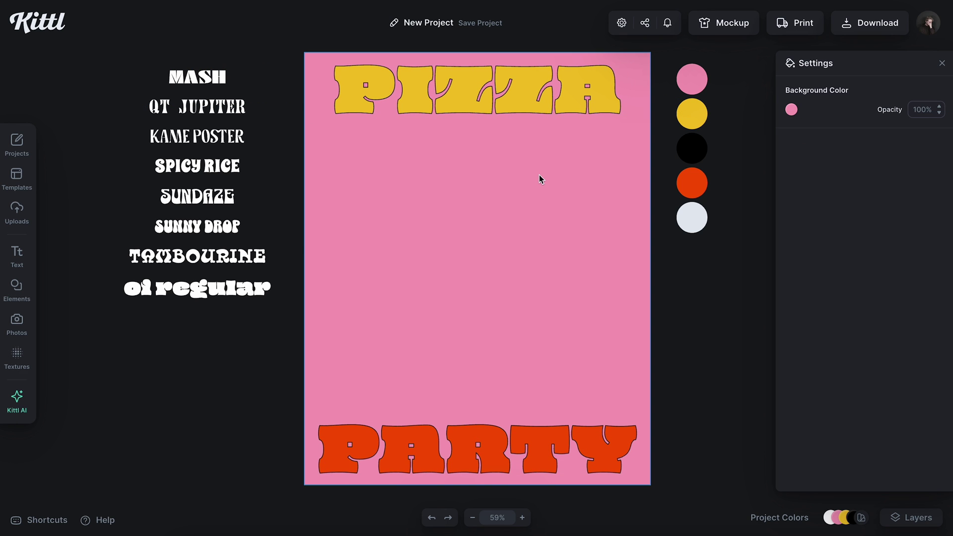
Step: Add a basic square and reshape it into a thin horizontal line spanning the artboard's width just below PIZZA
left_click(16, 289)
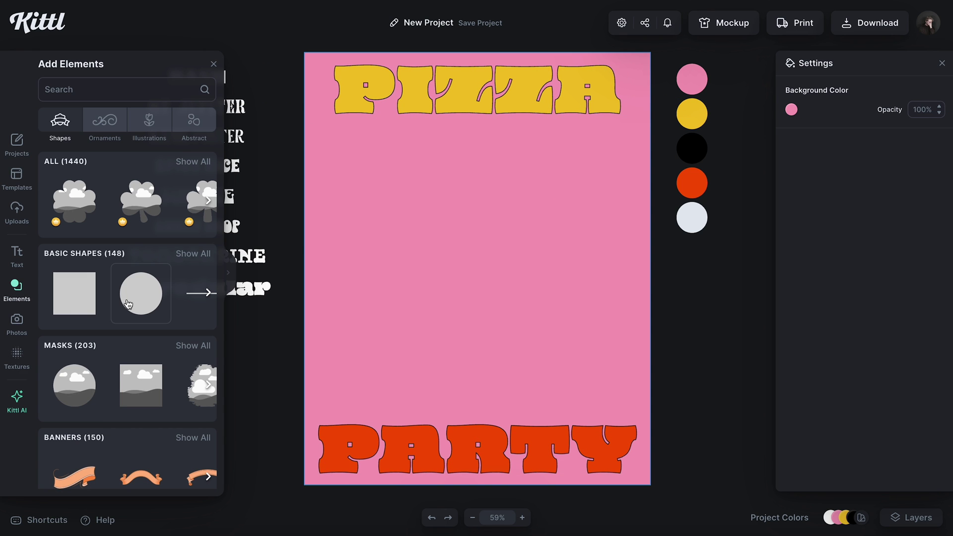
left_click(82, 295)
left_click_drag(507, 264, 398, 192)
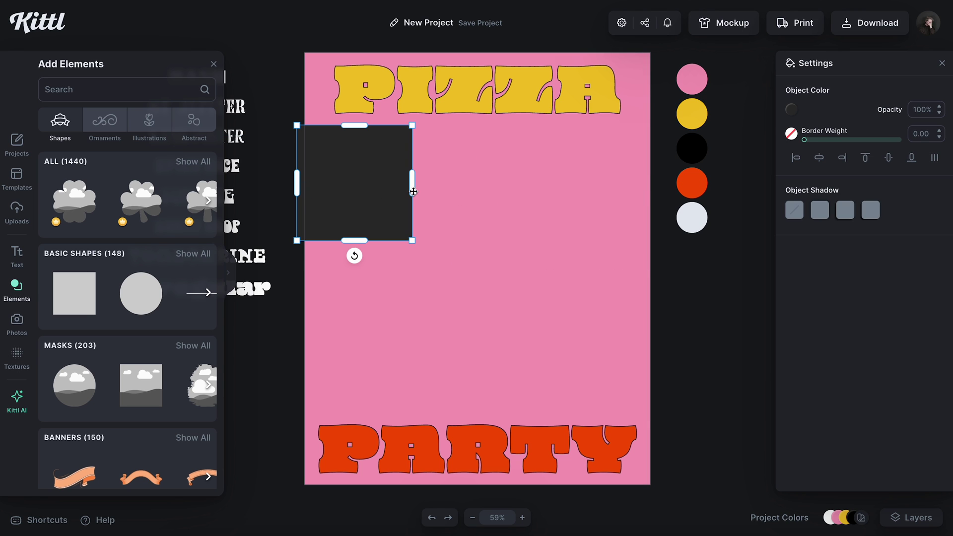
left_click_drag(472, 187, 830, 110)
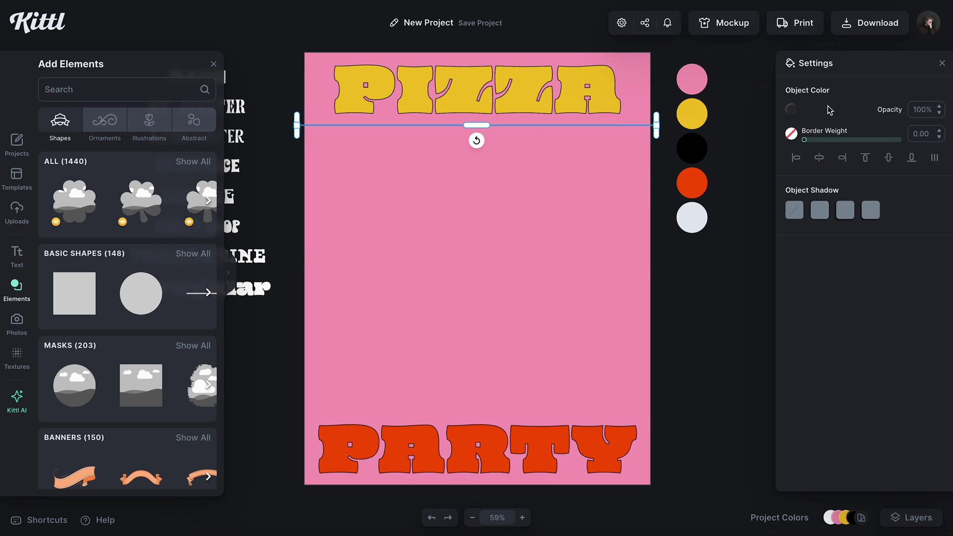
Step: Color the divider line below PIZZA black and fine-tune its thickness to suit the heading outlines
left_click(795, 111)
left_click(772, 104)
left_click(700, 263)
scroll(514, 128, "up", 5)
left_click(468, 120)
left_click_drag(410, 120, 411, 118)
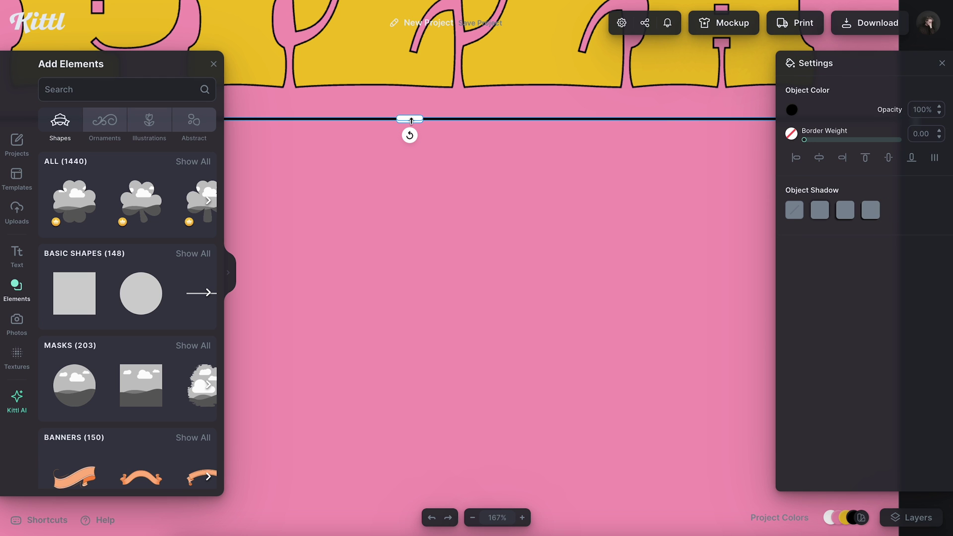
scroll(406, 109, "up", 5)
left_click_drag(423, 137, 423, 139)
left_click(433, 179)
scroll(433, 179, "up", 3)
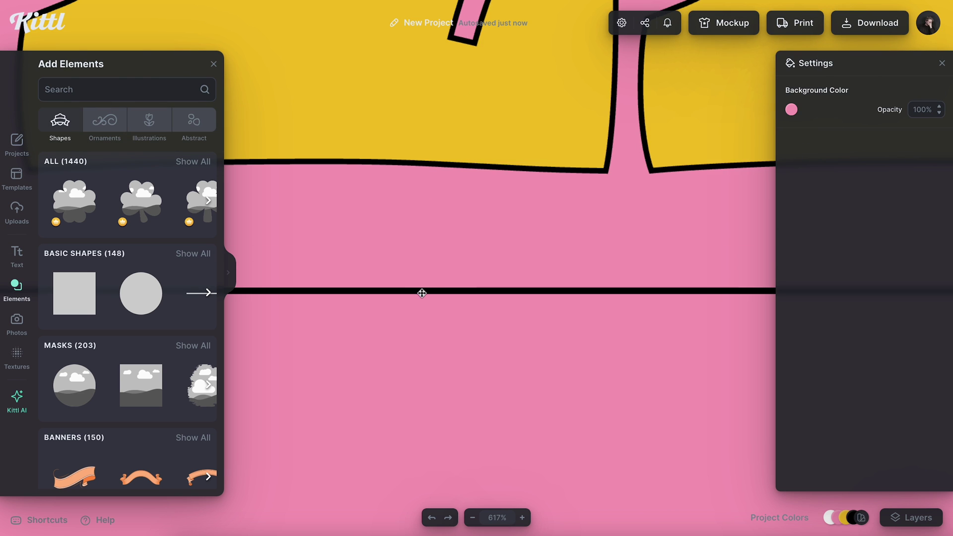
Step: Duplicate the black divider line and place the copy just above the PARTY heading
key("shift+1")
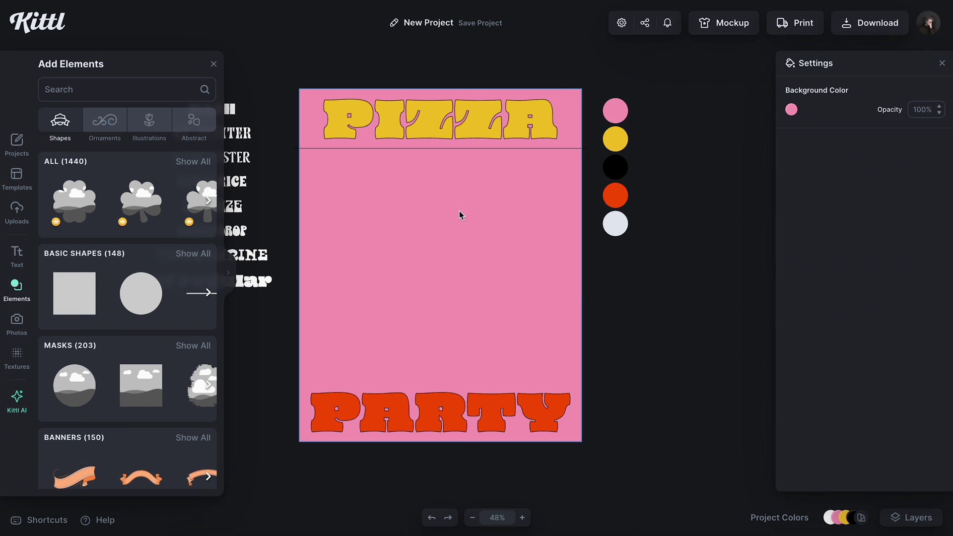
left_click_drag(444, 147, 451, 384)
left_click(456, 318)
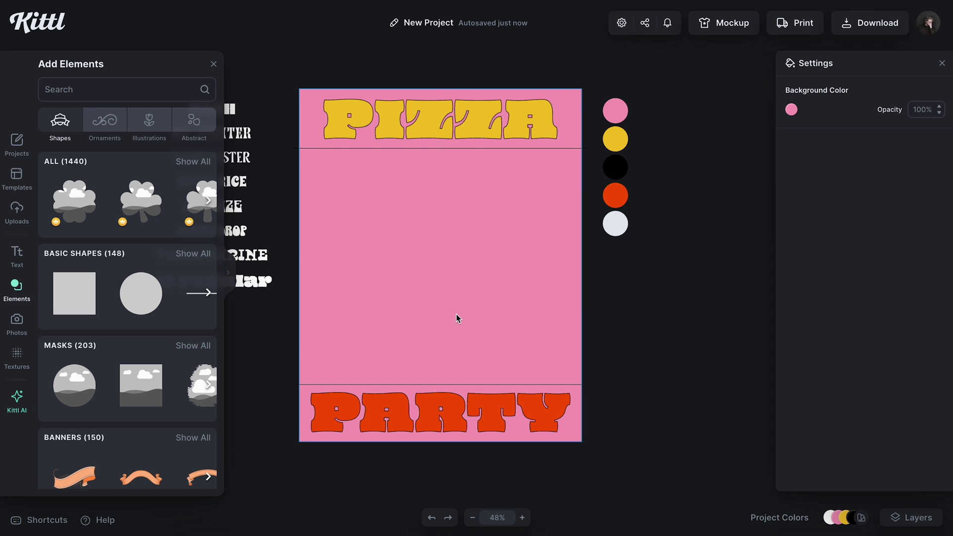
Step: Add a basic square, stretch it into a yellow band across the artboard below the lower divider line, and send it to the back behind PARTY
scroll(431, 406, "up", 4)
scroll(430, 405, "down", 2)
scroll(430, 405, "left", 2)
left_click_drag(69, 286, 342, 379)
left_click_drag(425, 372, 753, 371)
left_click(791, 109)
left_click(769, 104)
right_click(571, 335)
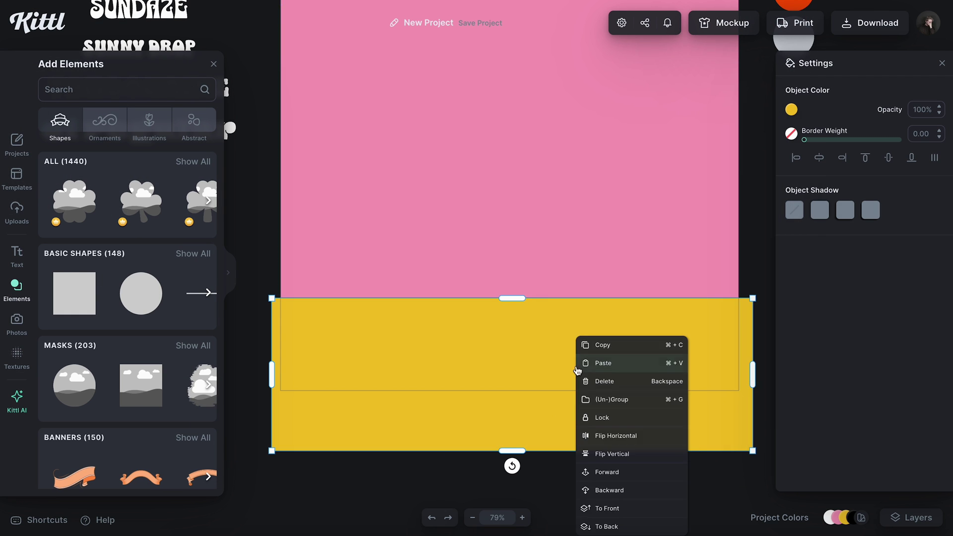
left_click(644, 514)
left_click(636, 477)
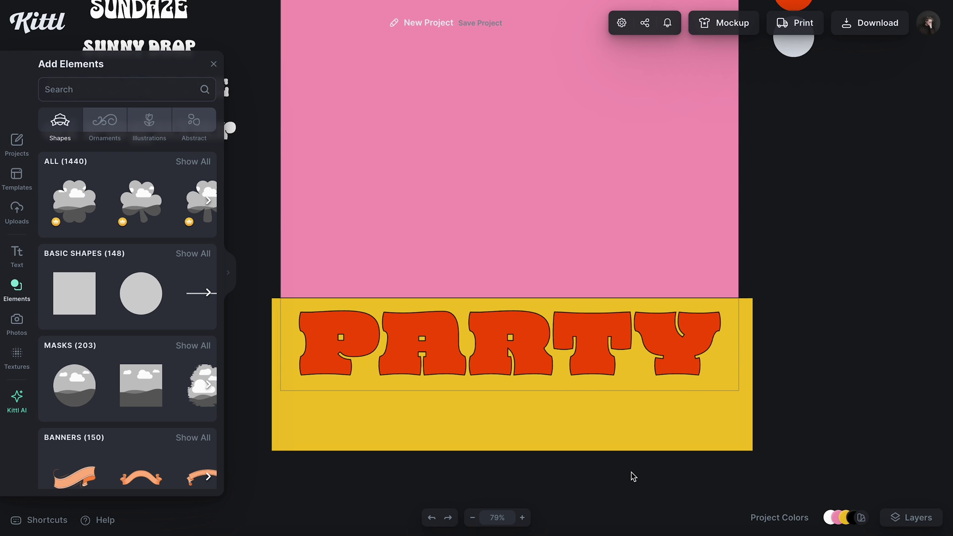
scroll(591, 374, "down", 5)
key("w")
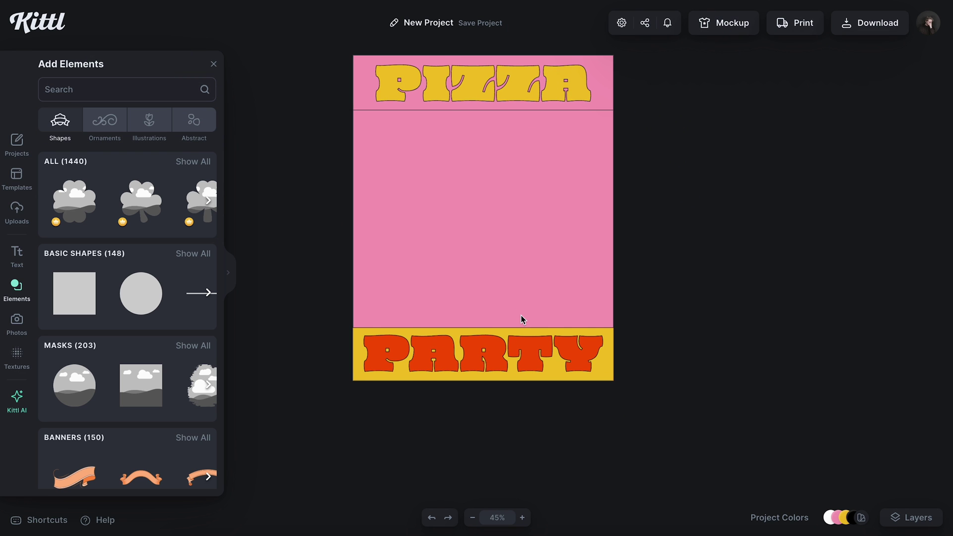
scroll(520, 315, "up", 2)
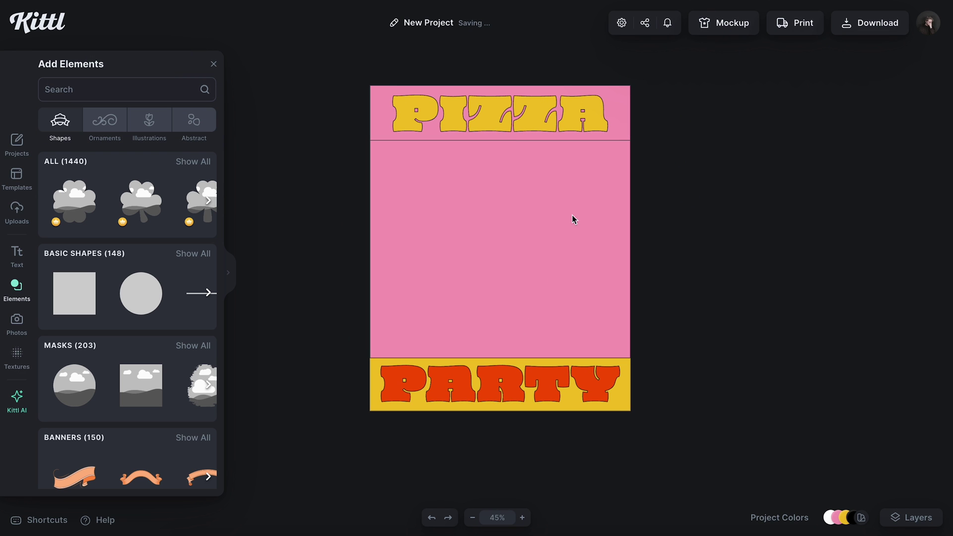
Step: Duplicate the yellow band behind the PIZZA heading and recolor the copy red
left_click_drag(617, 392, 599, 101)
left_click(792, 109)
left_click(673, 356)
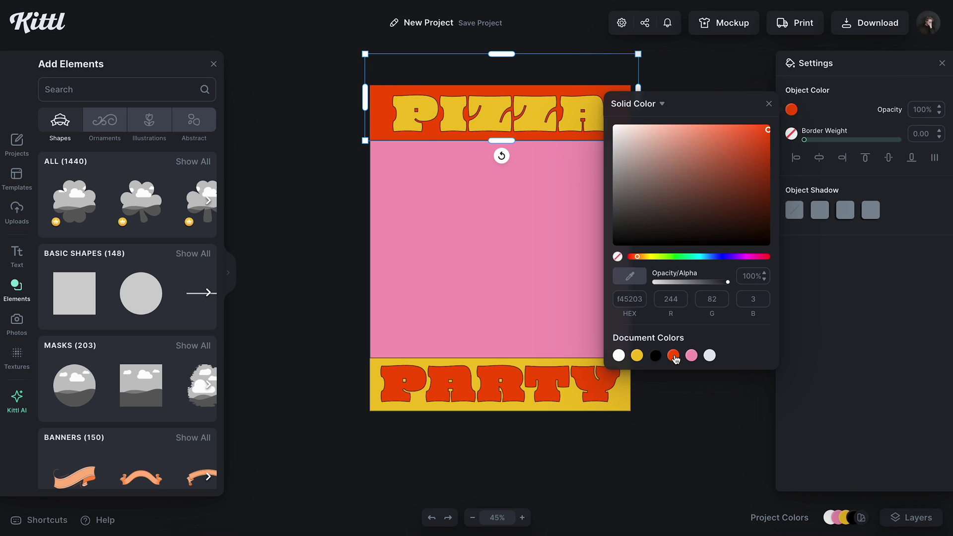
left_click(769, 103)
left_click(695, 251)
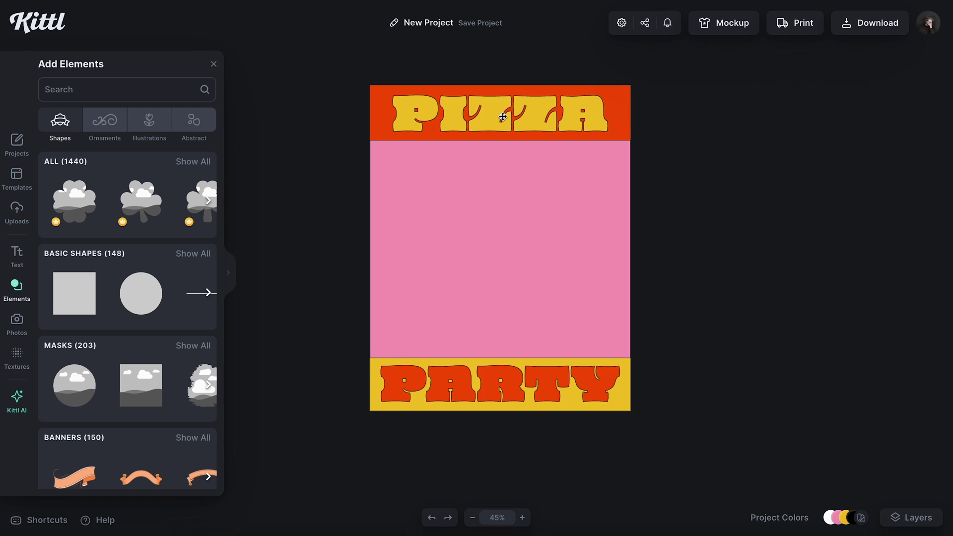
Step: Trim the overhang of the red and yellow bands closer to the artboard's edges
scroll(500, 113, "up", 5)
scroll(415, 178, "down", 5)
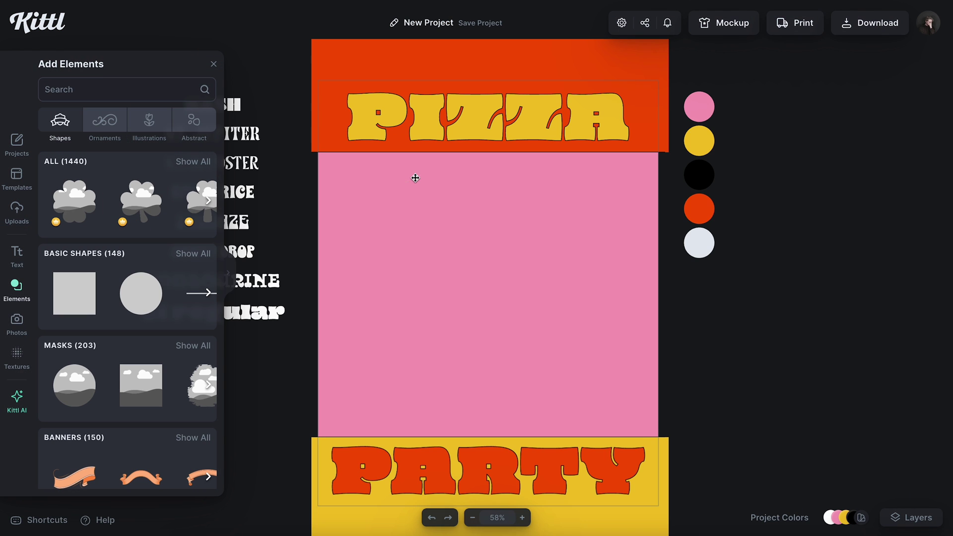
scroll(422, 86, "up", 5)
left_click(564, 250)
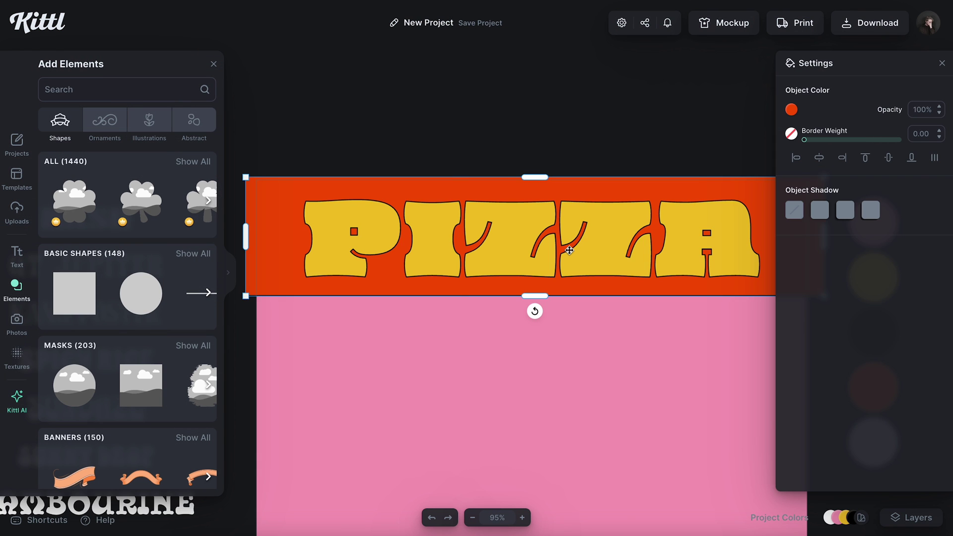
scroll(442, 238, "left", 3)
scroll(385, 232, "down", 10)
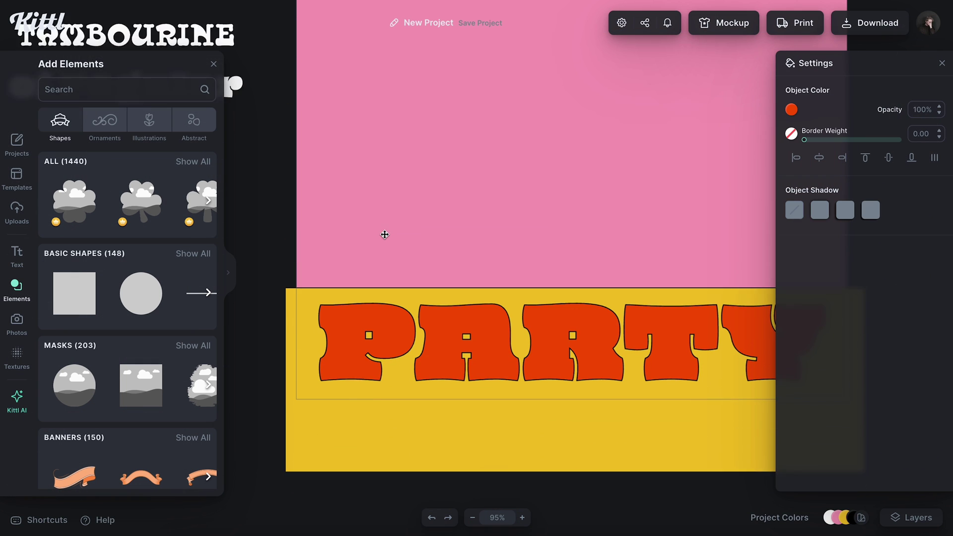
left_click(310, 355)
left_click_drag(285, 316, 295, 316)
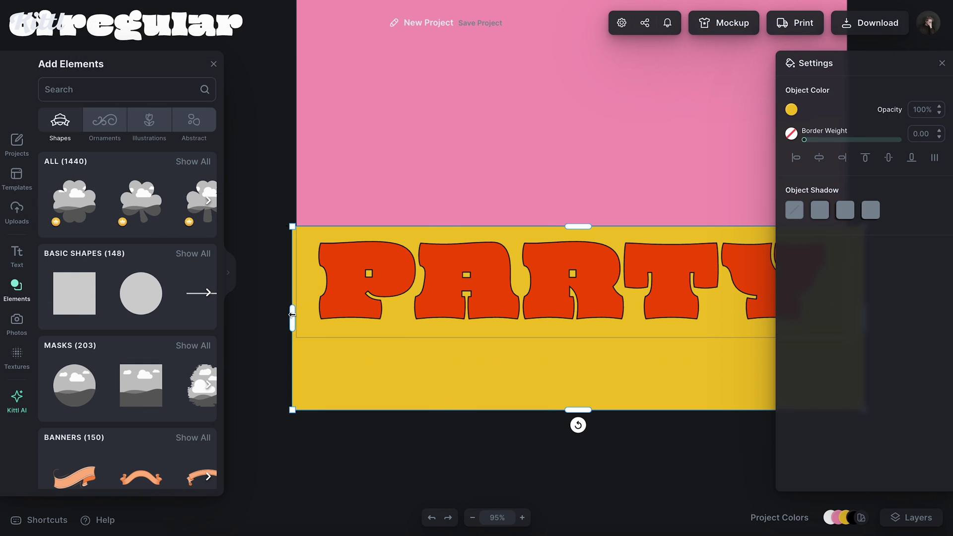
scroll(307, 311, "right", 3)
left_click_drag(441, 409, 442, 347)
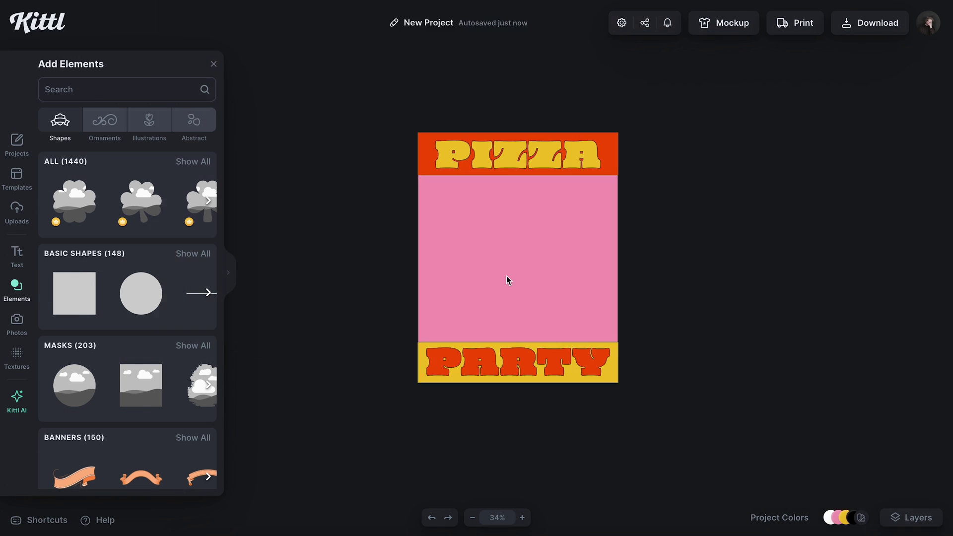
scroll(506, 279, "up", 2)
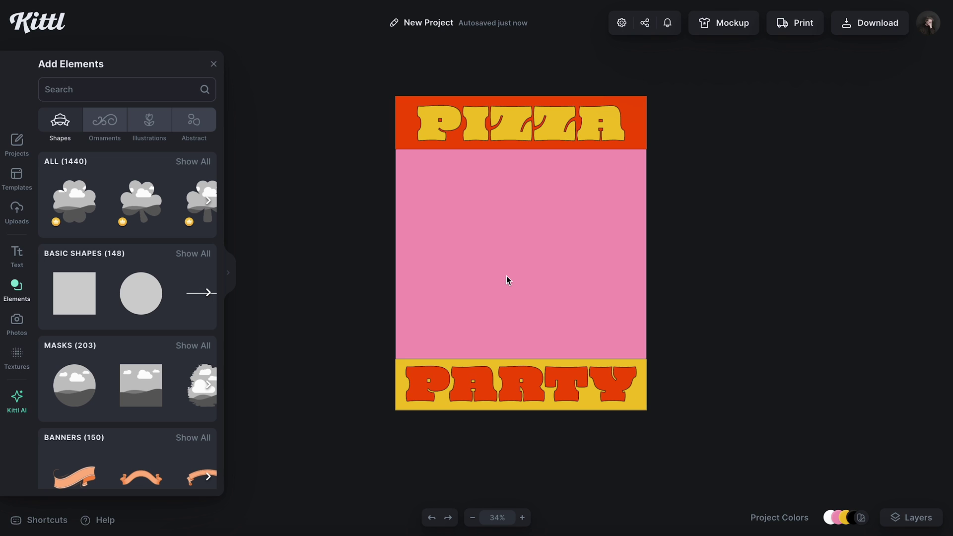
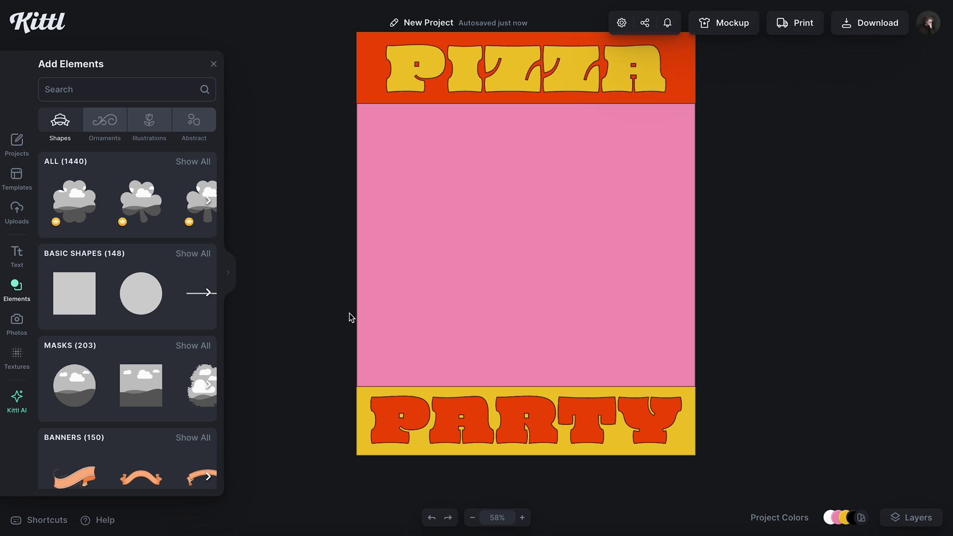
Step: Add an arc and a triangle from the basic shapes to the middle of the artboard
scroll(108, 296, "right", 8)
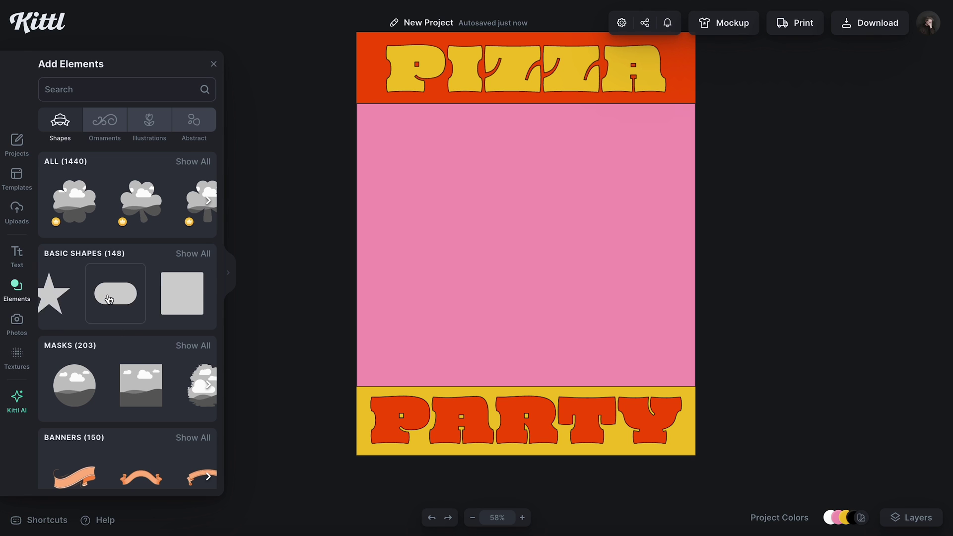
scroll(110, 299, "right", 10)
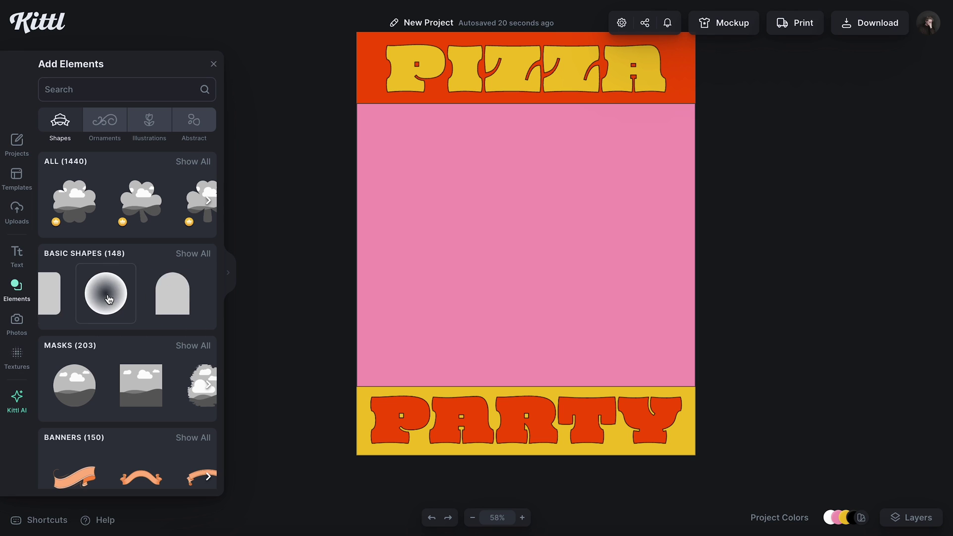
scroll(109, 299, "right", 10)
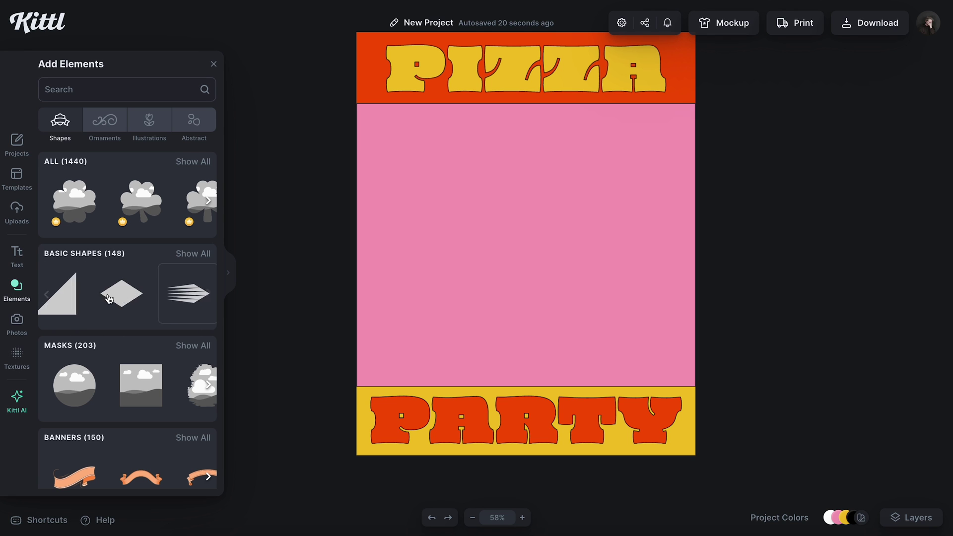
scroll(110, 299, "right", 10)
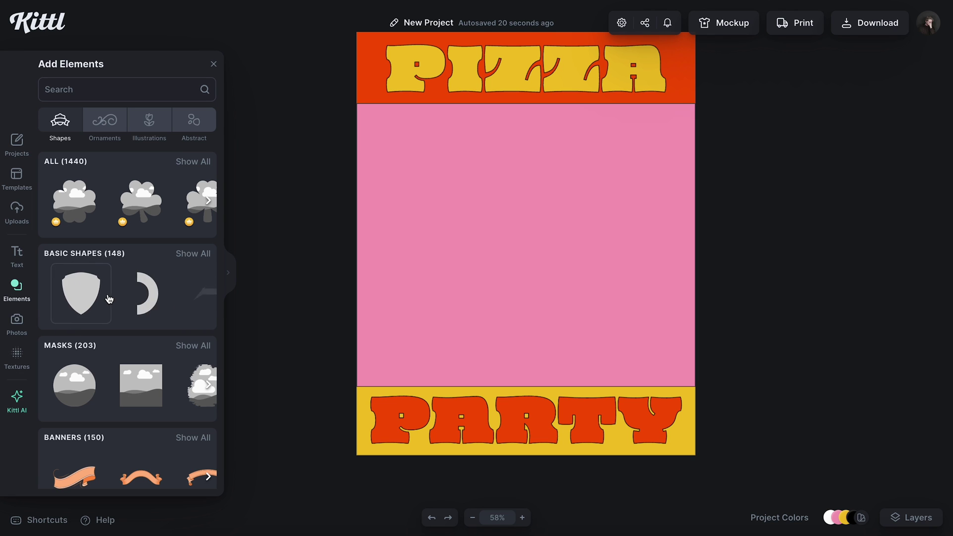
scroll(109, 299, "right", 10)
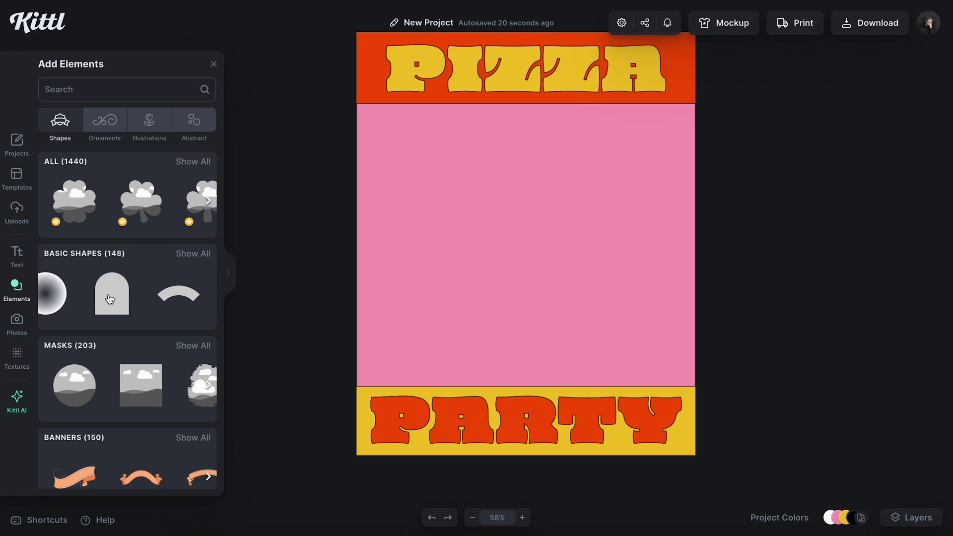
scroll(109, 299, "right", 10)
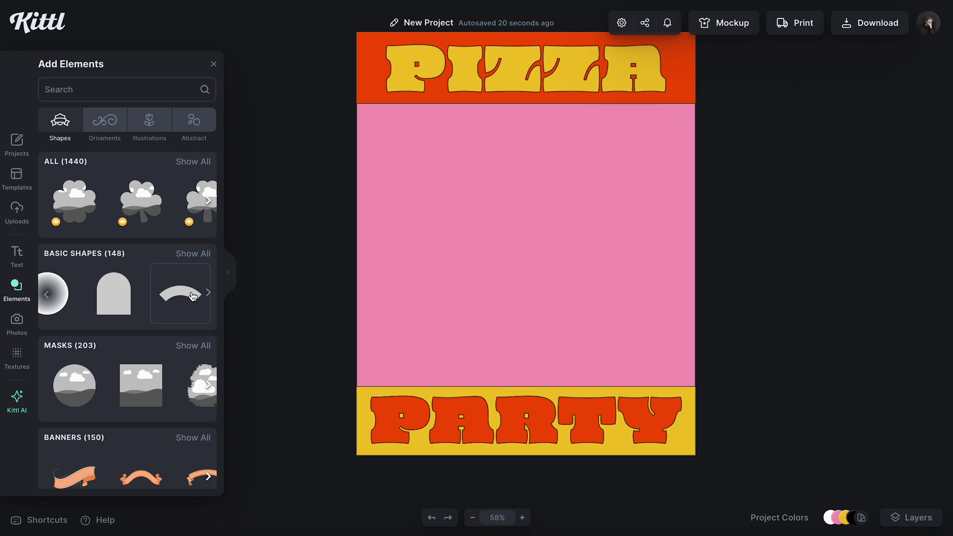
left_click(185, 298)
scroll(164, 305, "right", 8)
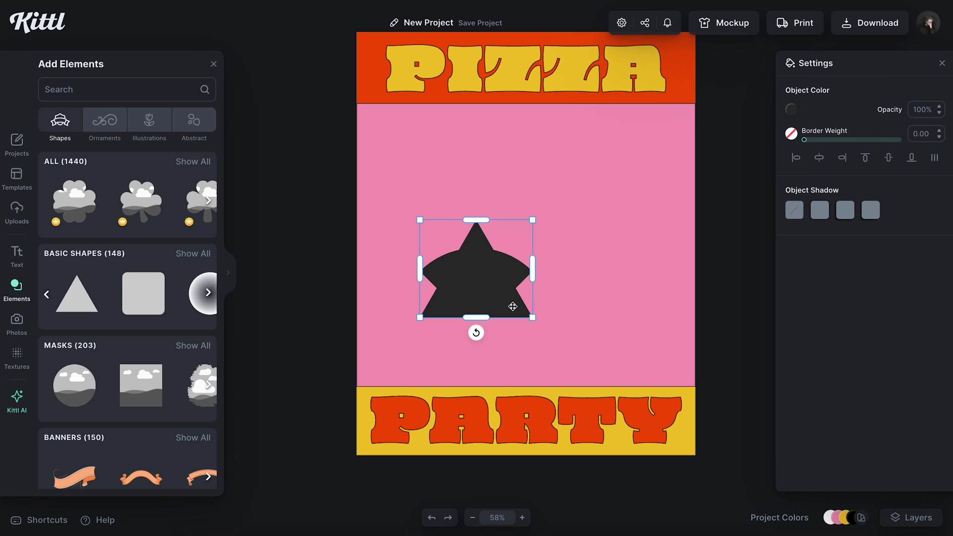
Step: Enlarge the arc and move it straight up above the triangle
scroll(459, 270, "up", 5)
left_click(475, 283)
left_click_drag(589, 303, 639, 336)
left_click_drag(558, 276, 560, 179)
key("ctrl+z")
left_click_drag(590, 277, 589, 133)
Step: Rotate the triangle to point downward, lengthen and enlarge it, and center it under the arc as a pizza slice
left_click(510, 358)
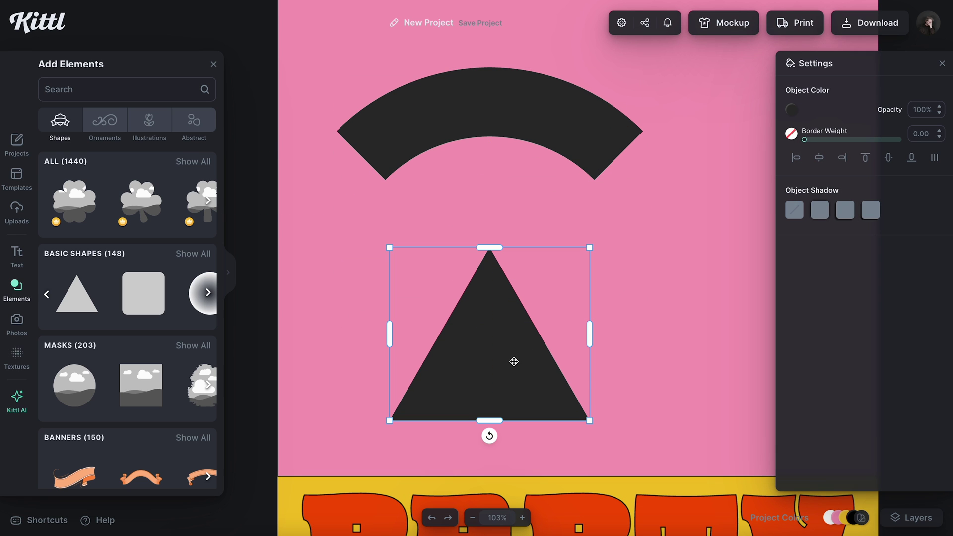
left_click_drag(490, 436, 490, 233)
left_click_drag(489, 422, 490, 466)
left_click_drag(490, 401, 491, 290)
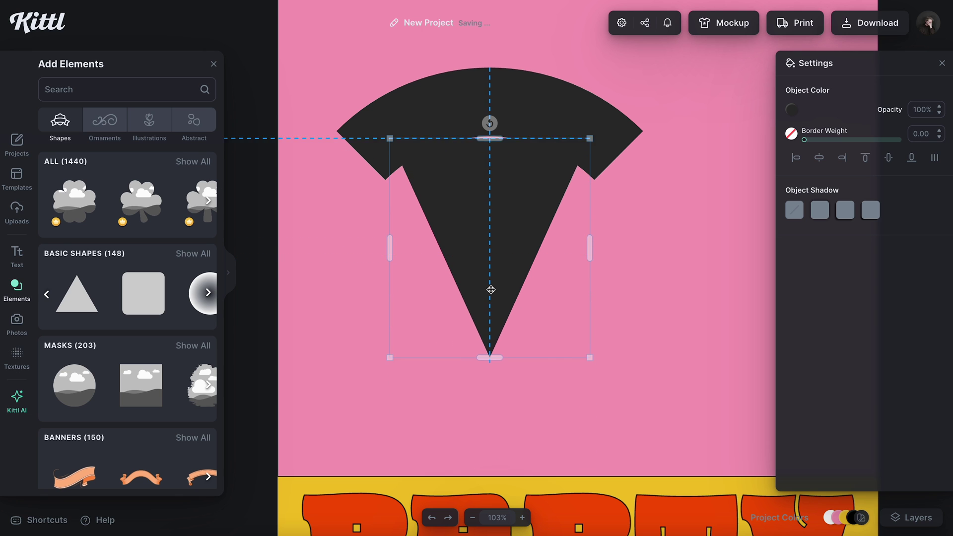
left_click_drag(491, 290, 491, 274)
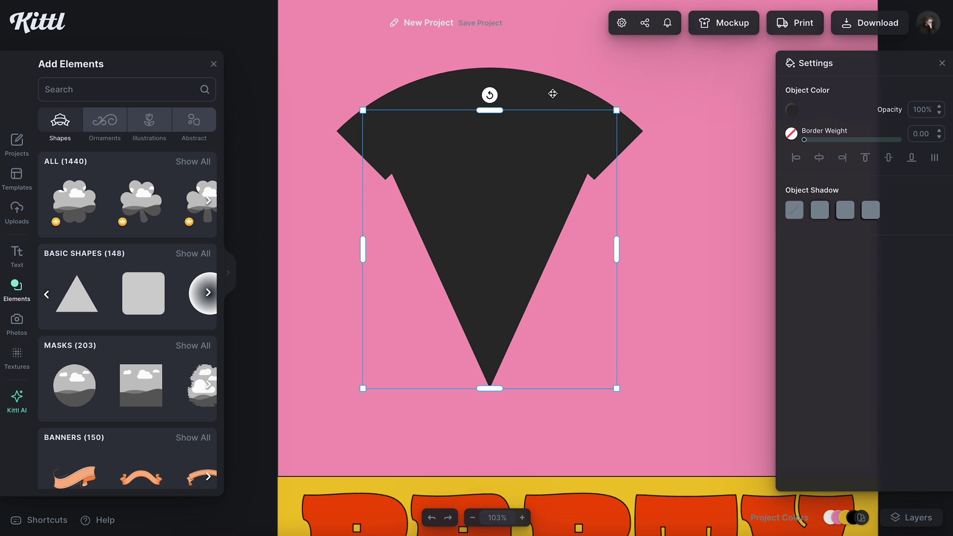
Step: Color the arc red and bring it in front of the triangle as the slice's crust
left_click(552, 93)
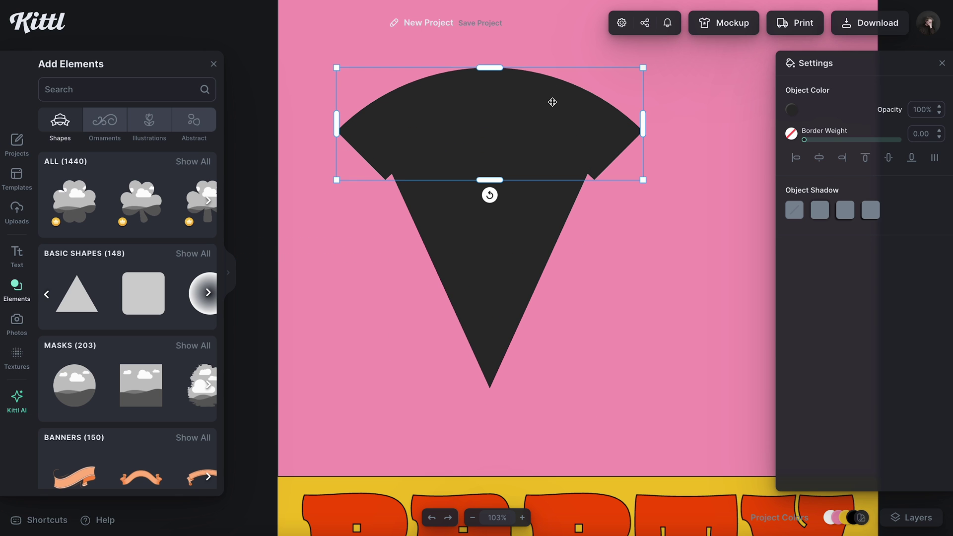
left_click(792, 109)
left_click(672, 355)
right_click(536, 88)
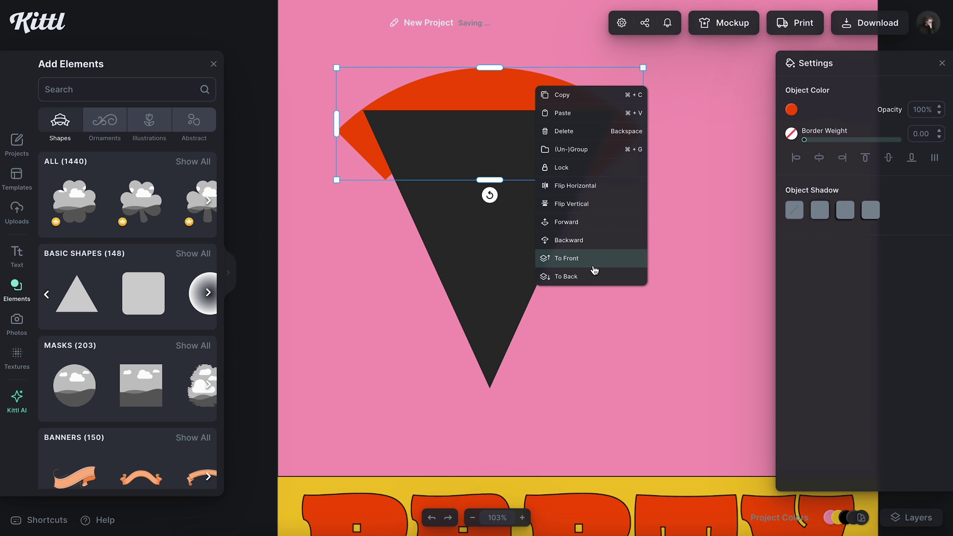
left_click(594, 270)
Step: Color the slice's triangle with the document's yellow
left_click(523, 242)
left_click(793, 109)
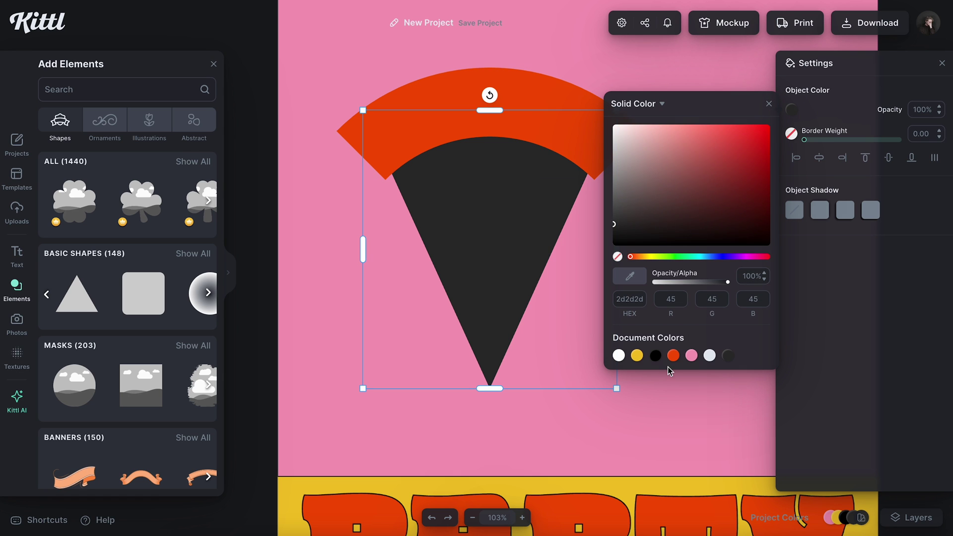
left_click(639, 355)
left_click(599, 168)
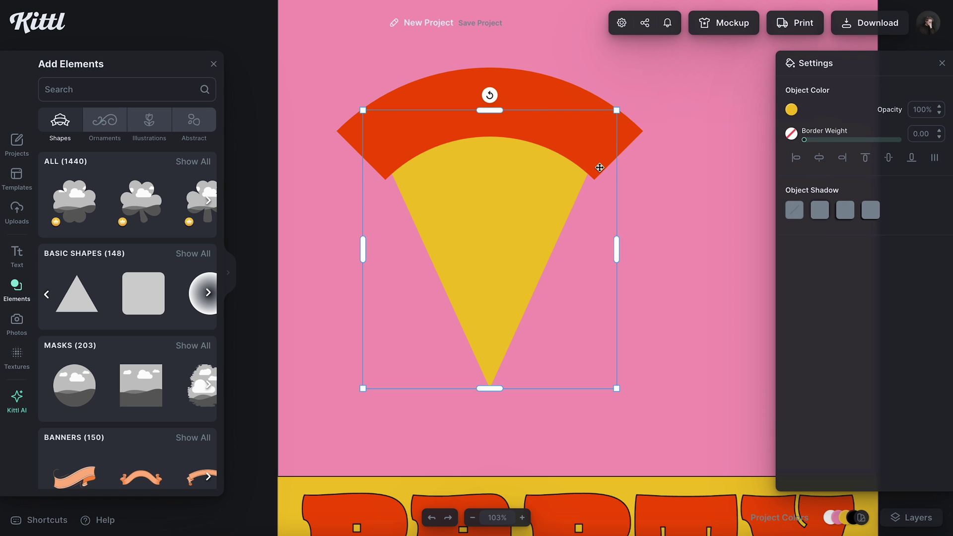
Step: Check the PARTY heading's border settings and give the red crust arc a thin black border
left_click(610, 515)
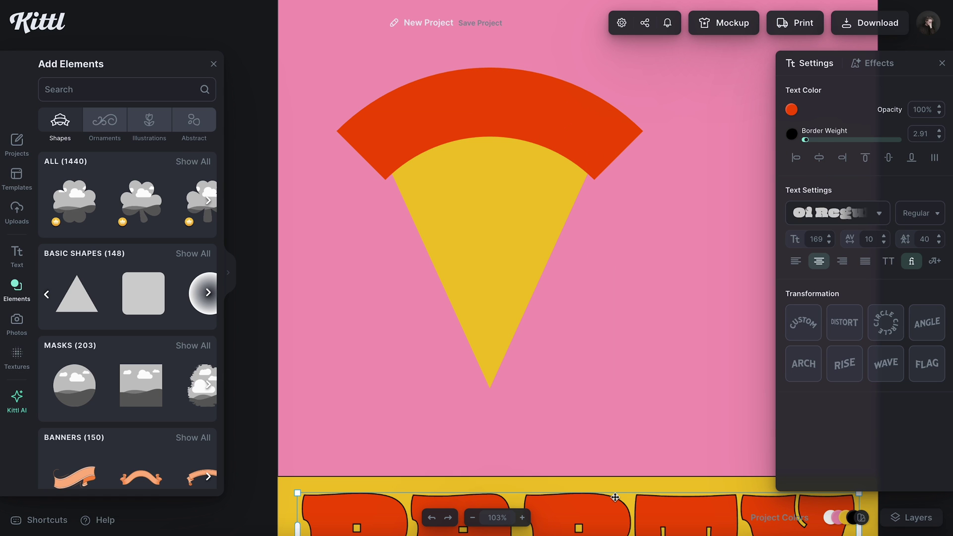
left_click(503, 108)
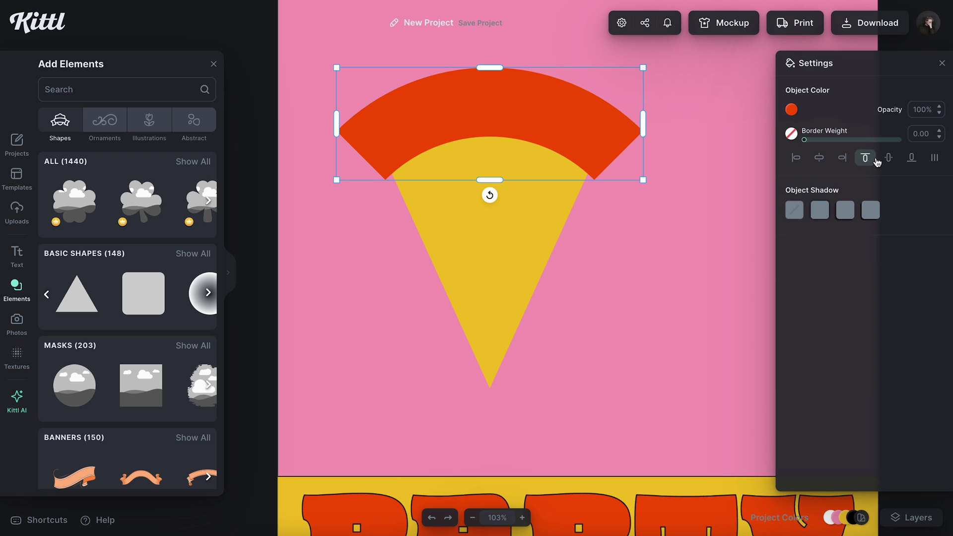
left_click(791, 134)
left_click(656, 380)
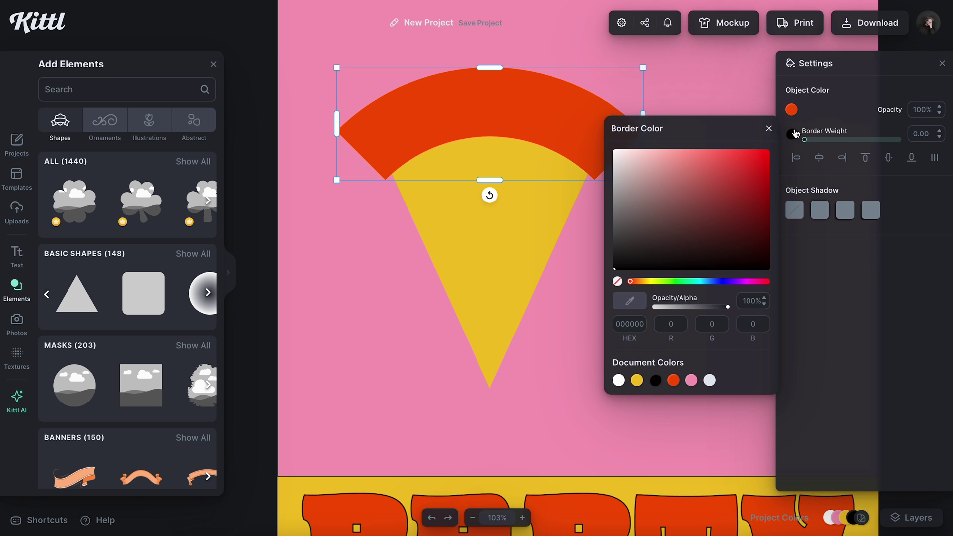
left_click(806, 140)
scroll(637, 298, "down", 2)
scroll(637, 295, "up", 1)
scroll(621, 332, "up", 1)
scroll(620, 329, "down", 1)
scroll(619, 327, "down", 2)
scroll(576, 195, "right", 1)
Step: Give the slice's yellow triangle a black border with a weight of 1
left_click(574, 242)
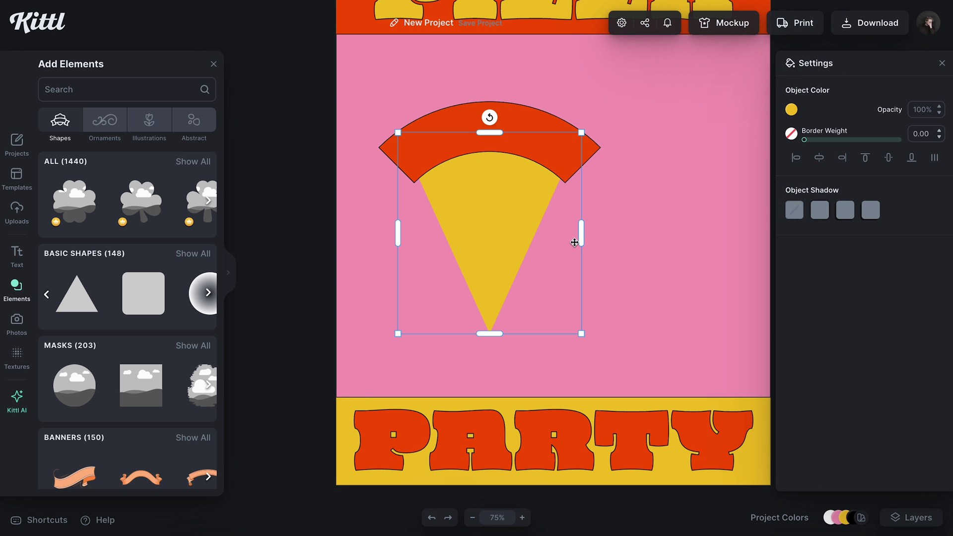
scroll(552, 206, "up", 2)
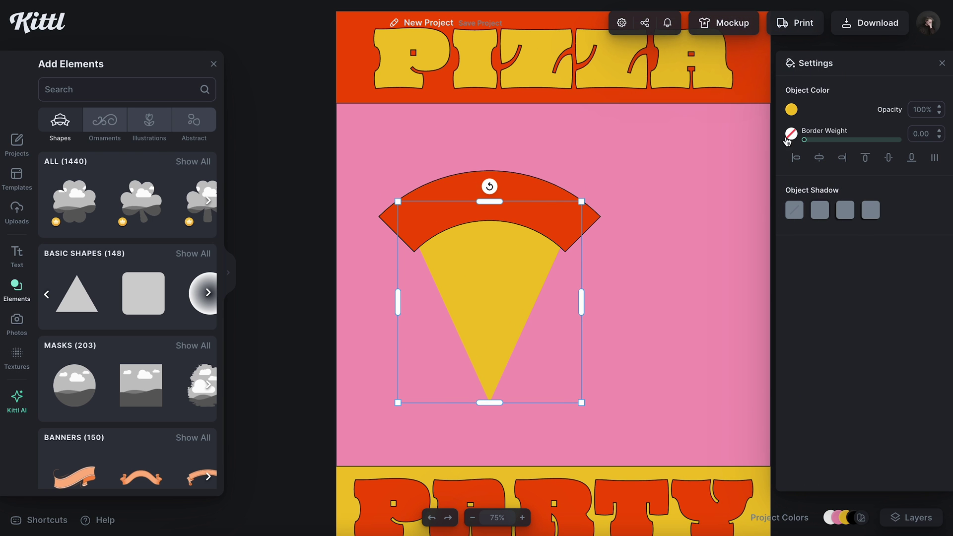
left_click(791, 110)
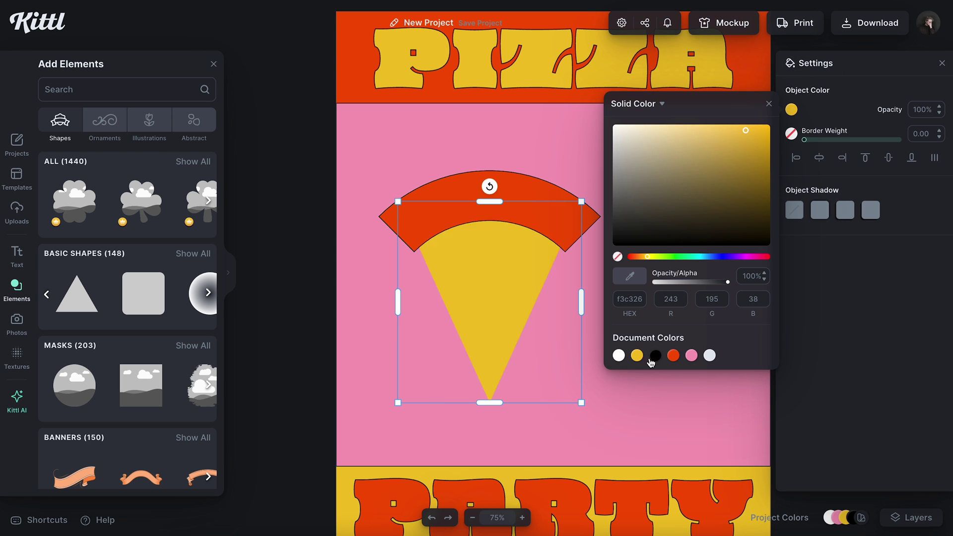
left_click(769, 103)
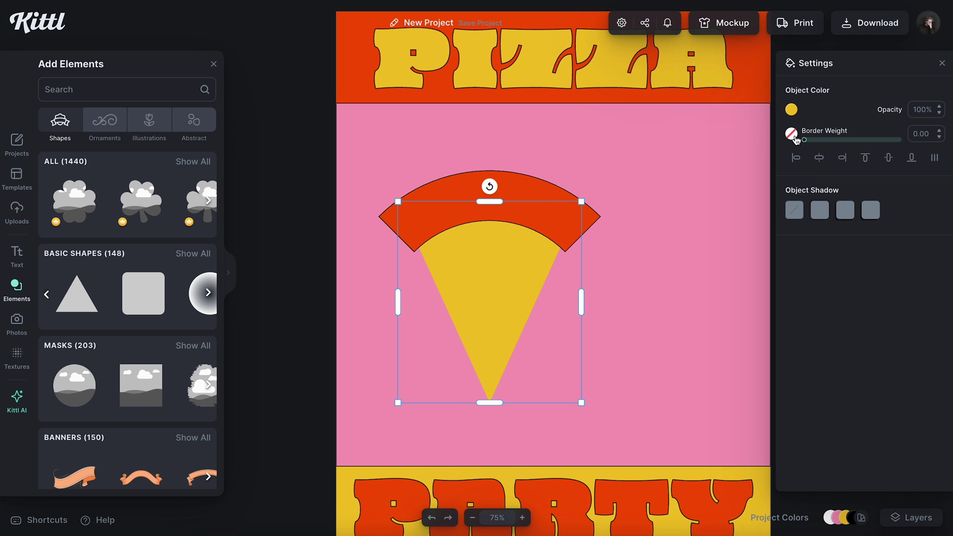
left_click(792, 134)
left_click(672, 378)
left_click(777, 130)
left_click(922, 133)
type("1")
left_click(643, 254)
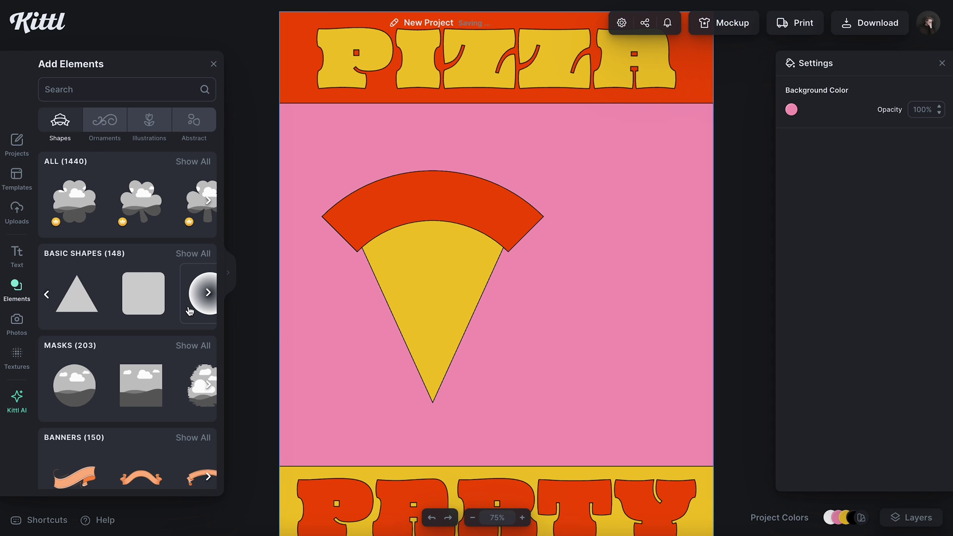
Step: Add a small circle to the pizza slice and duplicate it into four pepperoni pieces spread over the cheese
scroll(190, 311, "left", 6)
left_click(148, 301)
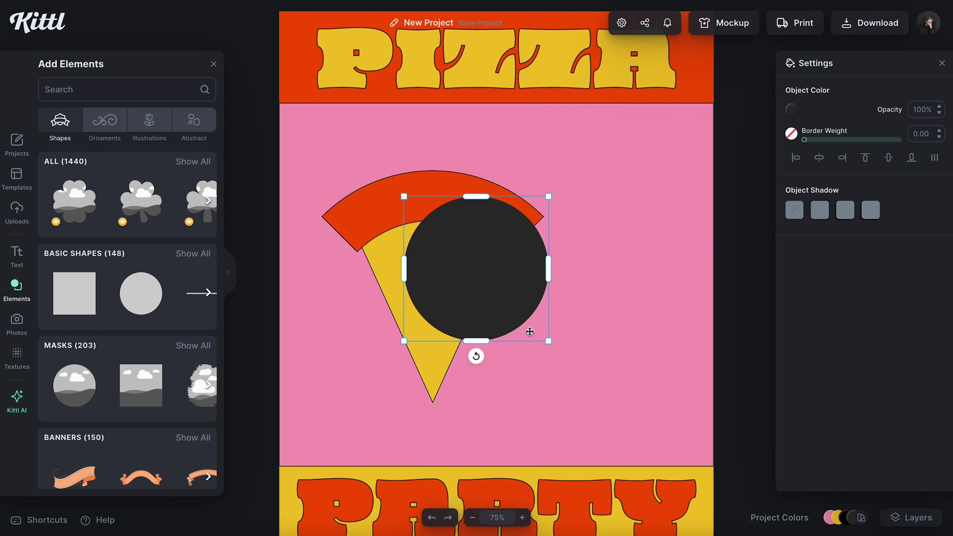
left_click_drag(548, 340, 436, 228)
left_click_drag(420, 214, 461, 273)
left_click_drag(459, 273, 431, 340)
left_click_drag(427, 287, 419, 297)
left_click(422, 293)
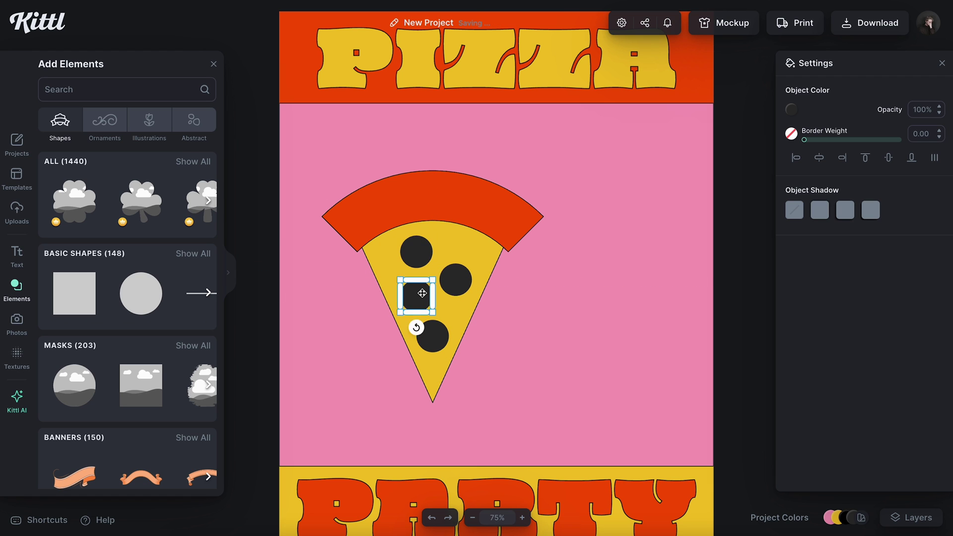
Step: Adjust the spacing of the four pepperoni circles within the yellow triangle
left_click_drag(422, 292, 419, 288)
left_click_drag(421, 253, 432, 250)
left_click_drag(419, 295, 413, 294)
left_click_drag(456, 284, 453, 291)
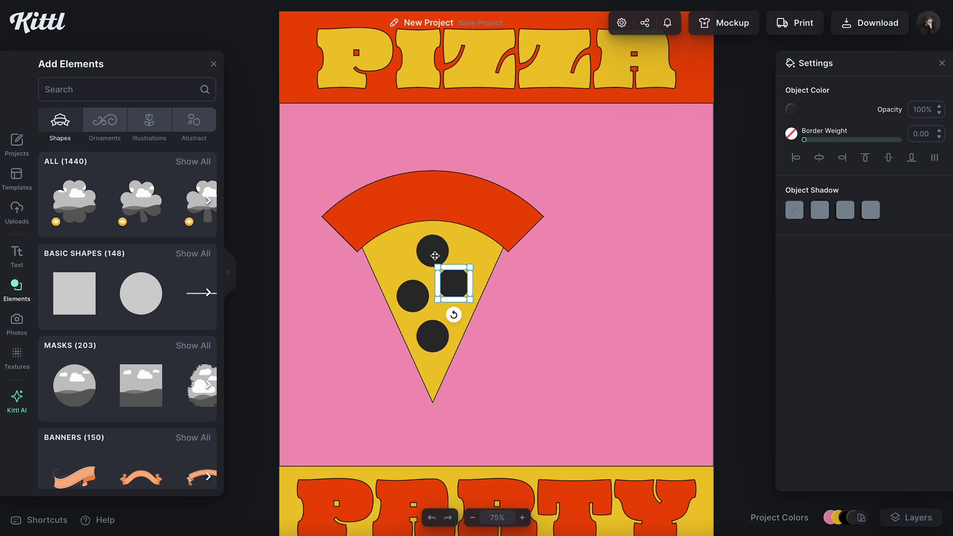
left_click_drag(434, 255, 431, 254)
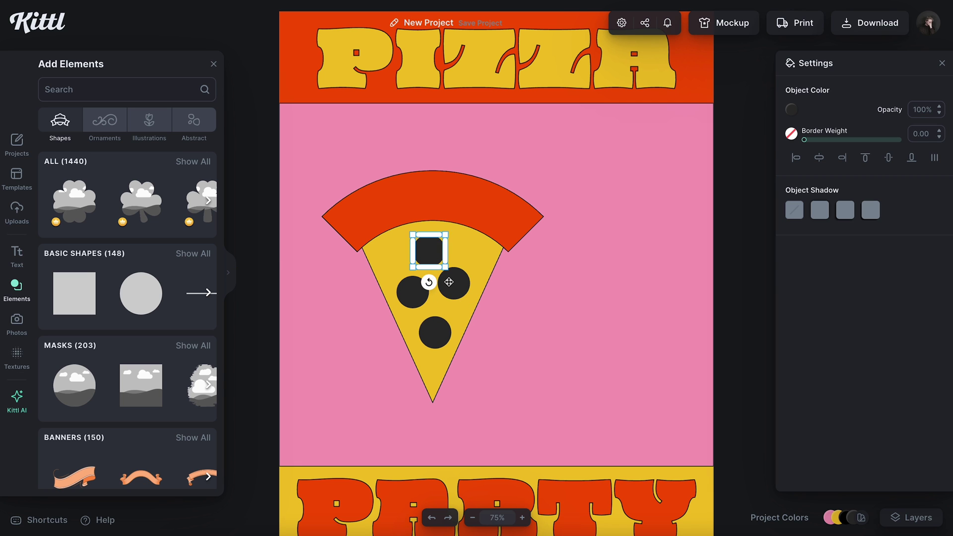
Step: Color all four pepperoni circles with the document's red
left_click(450, 282, "shift")
left_click(418, 292, "shift")
left_click(436, 335, "shift")
left_click(789, 114)
left_click(553, 292)
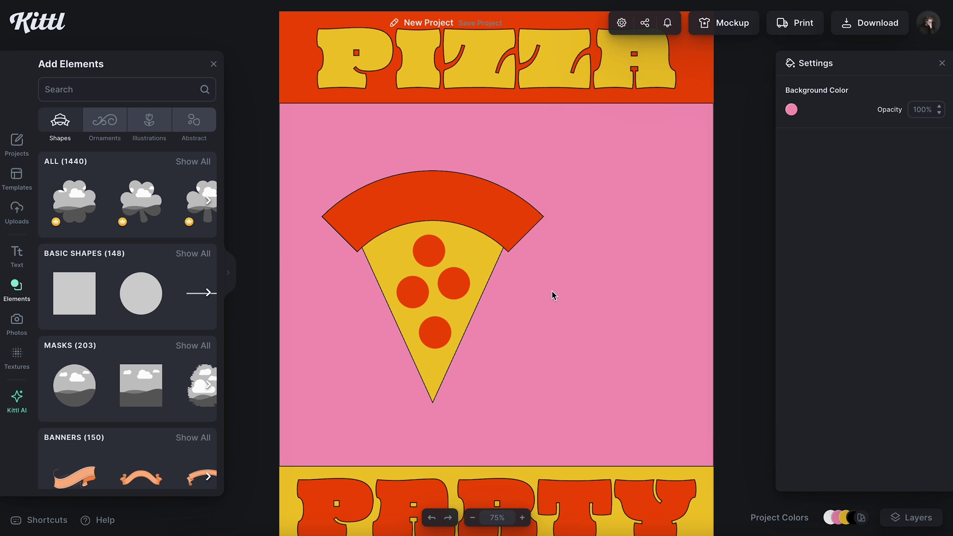
Step: Delete three of the pepperoni circles and give the remaining one near the crust a black border of weight 1.31
left_click(435, 329)
key("Delete")
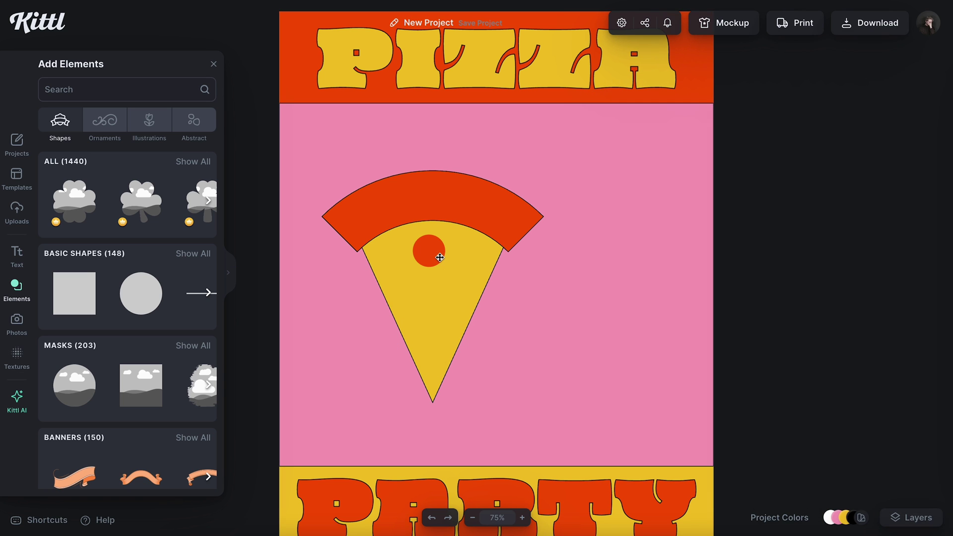
left_click(440, 257)
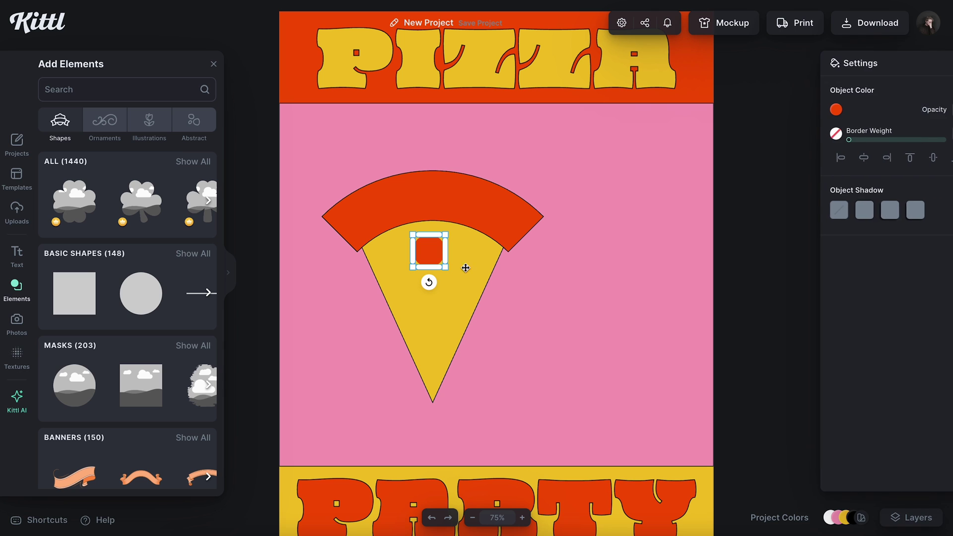
left_click(791, 133)
left_click(655, 381)
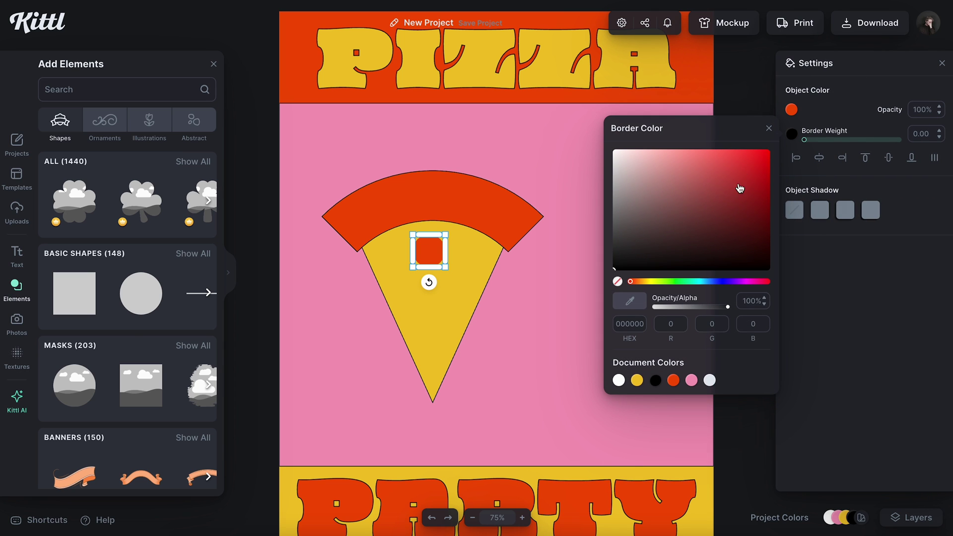
left_click(772, 129)
left_click(921, 134)
type("1.31")
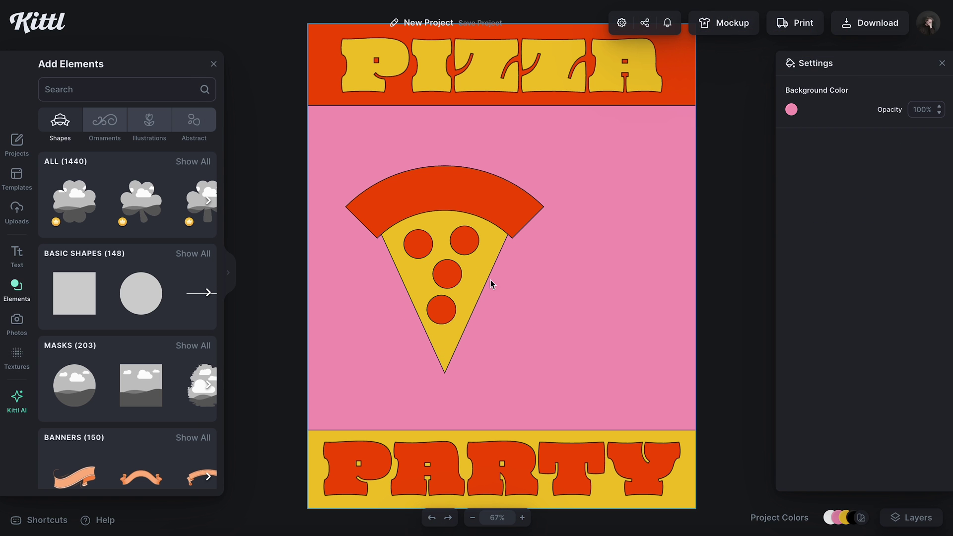
Step: Shrink and tilt the whole pizza slice clockwise and place it in the upper-left corner of the pink area
left_click(459, 241)
left_click_drag(545, 375, 476, 304)
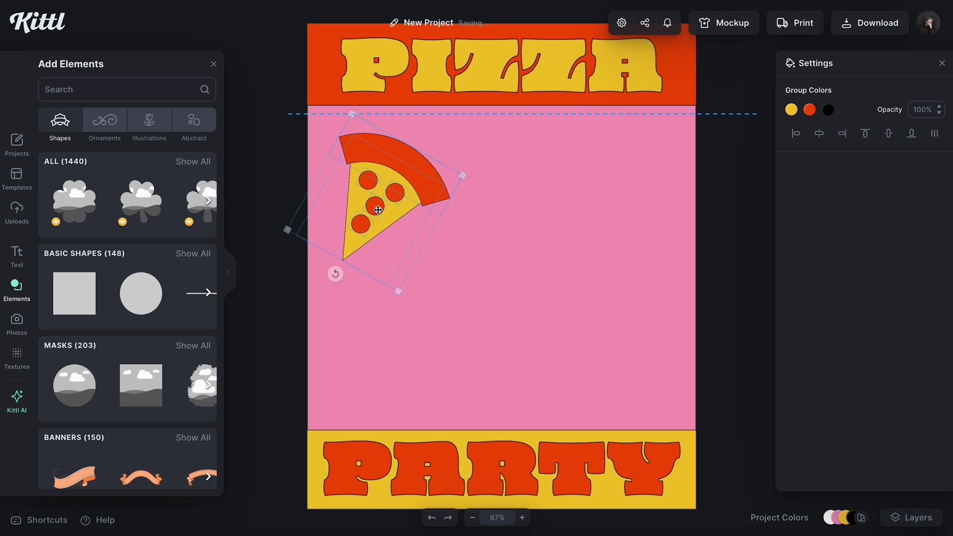
left_click_drag(379, 210, 374, 205)
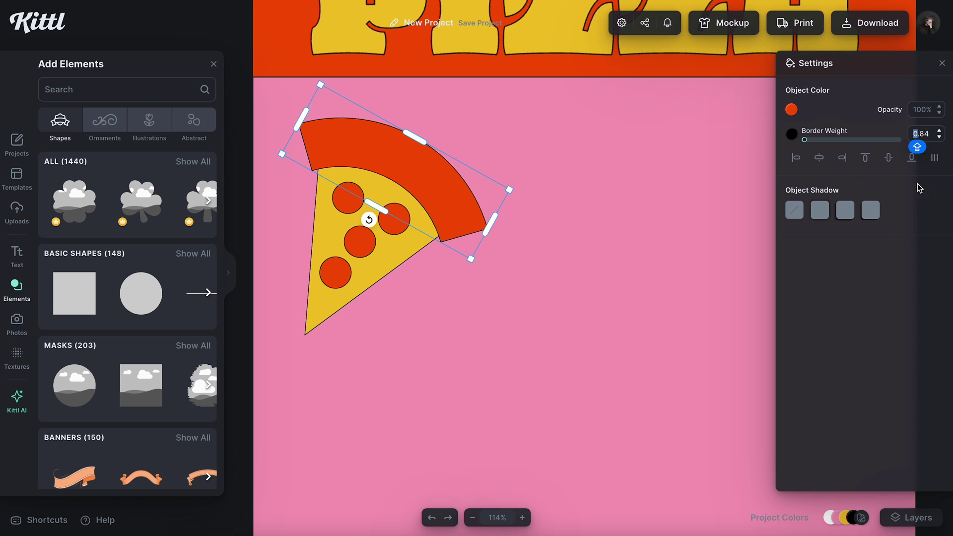
Step: Set the red crust's border weight to 1 on the scaled-down slice
key("shift+End")
type("1")
key("Return")
left_click(464, 323)
scroll(424, 272, "down", 5)
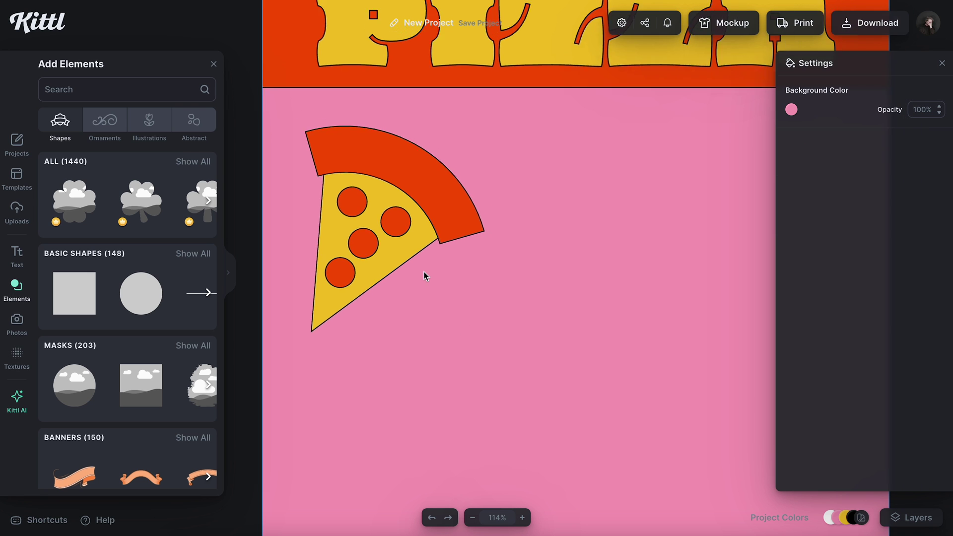
scroll(416, 273, "right", 2)
scroll(405, 273, "up", 2)
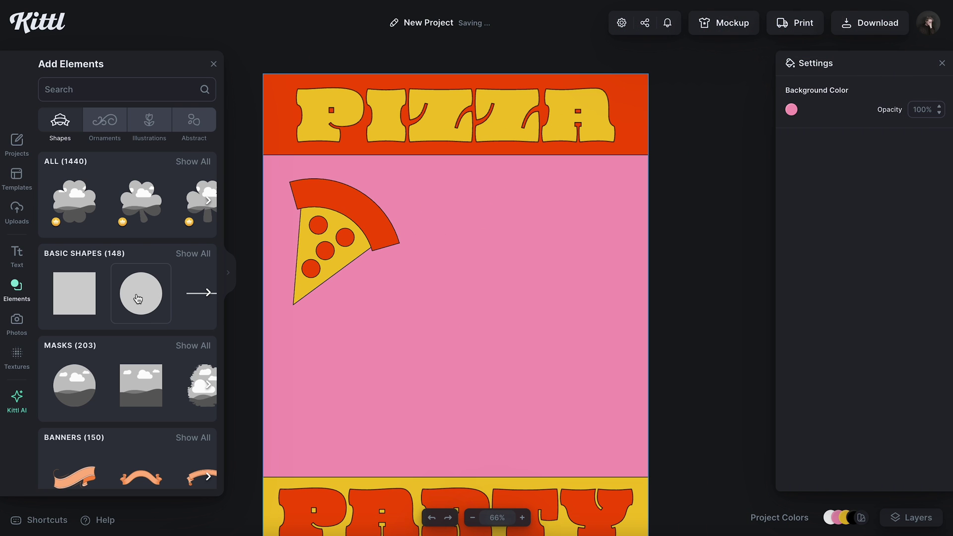
Step: Duplicate the line under the PIZZA band to the middle of the pink area and nudge the slice slightly up
left_click_drag(431, 157, 425, 321)
left_click_drag(329, 225, 329, 222)
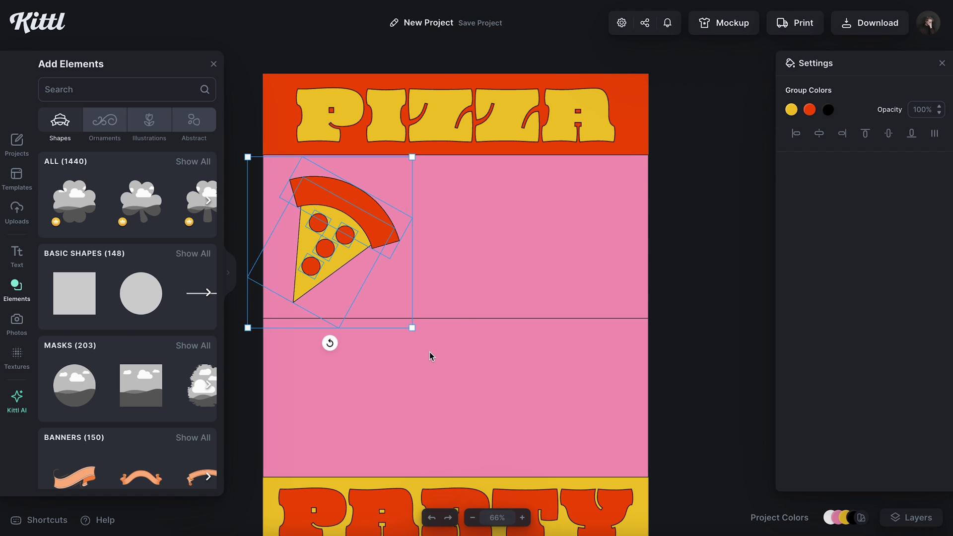
left_click(429, 352)
Step: Make a vertical copy of the middle divider line beside the pizza slice and send it to the back
left_click(465, 319)
left_click_drag(449, 318, 406, 299)
right_click(426, 271)
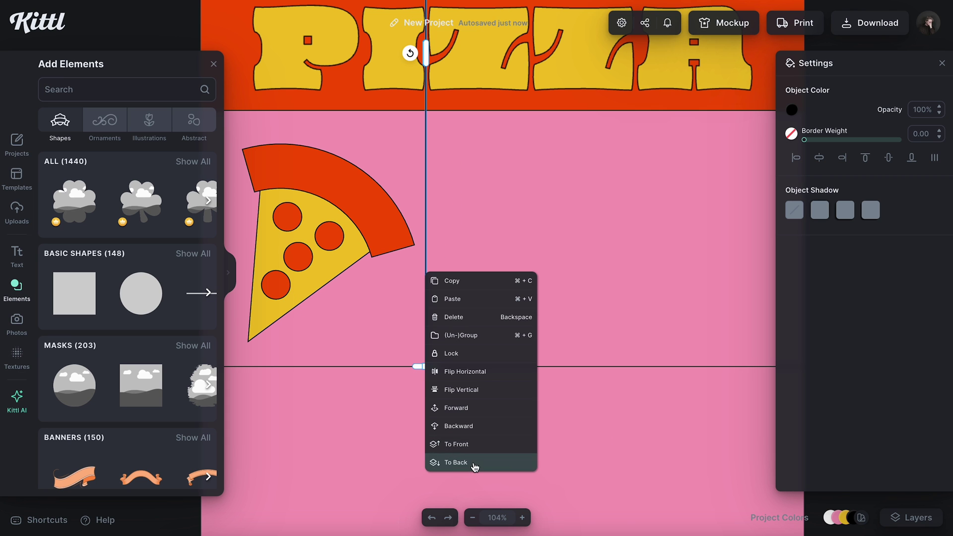
left_click(474, 463)
left_click(410, 326)
scroll(410, 326, "down", 3)
left_click_drag(445, 319, 455, 320)
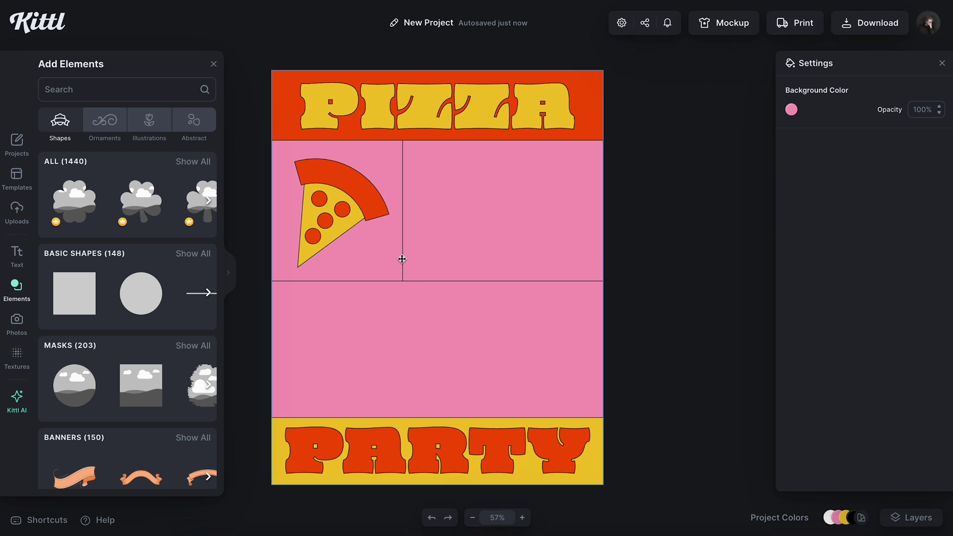
Step: Duplicate the horizontal divider just above itself and fill the narrow strip beside the vertical line with a yellow rectangle sent to the back
left_click_drag(359, 281, 496, 263, "alt")
left_click(507, 333)
left_click(85, 312)
scroll(395, 320, "up", 5)
left_click_drag(560, 90, 539, 219)
scroll(401, 233, "right", 3)
left_click_drag(401, 233, 401, 241)
left_click_drag(516, 215, 723, 218)
right_click(624, 216)
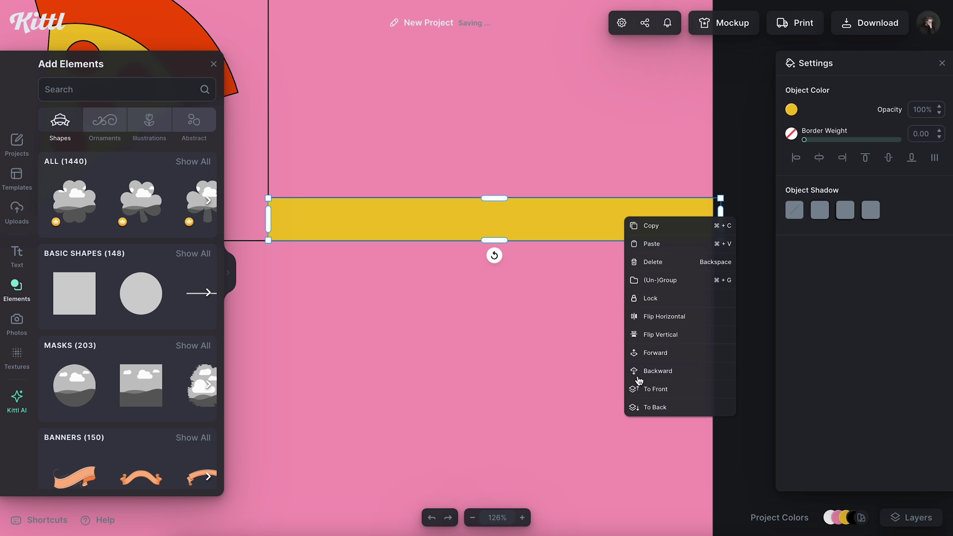
left_click(660, 407)
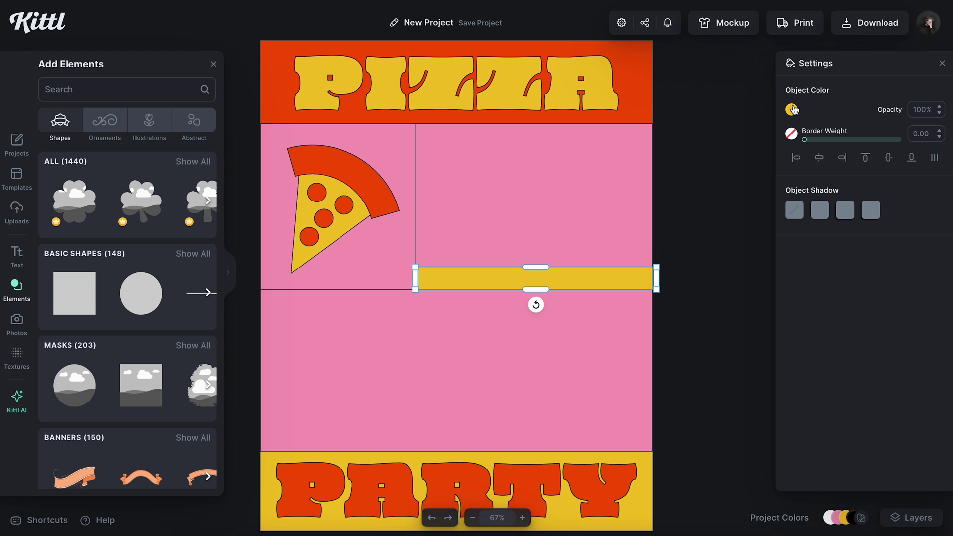
Step: Try the document's red on the strip rectangle, then return it to yellow
left_click(791, 110)
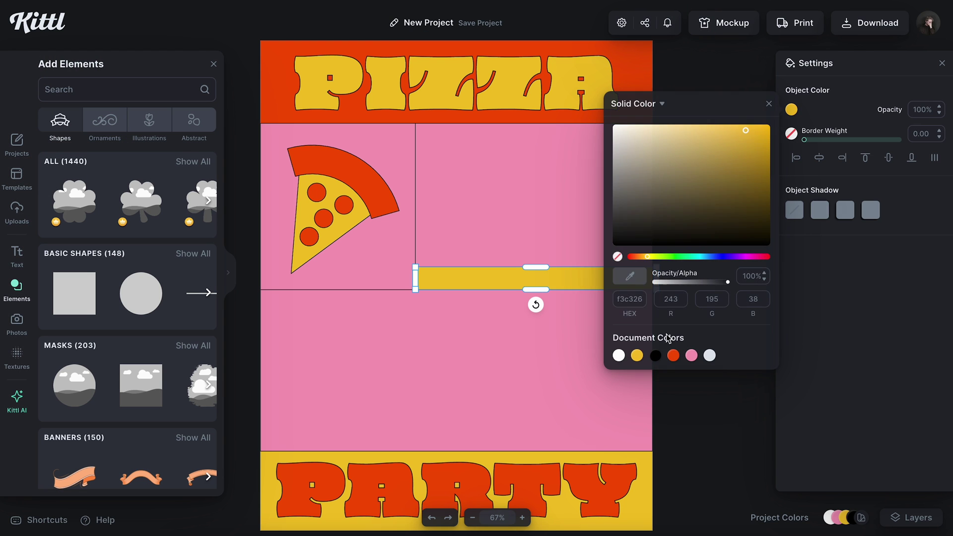
left_click(673, 355)
left_click(769, 104)
scroll(598, 364, "down", 1)
scroll(597, 364, "left", 1)
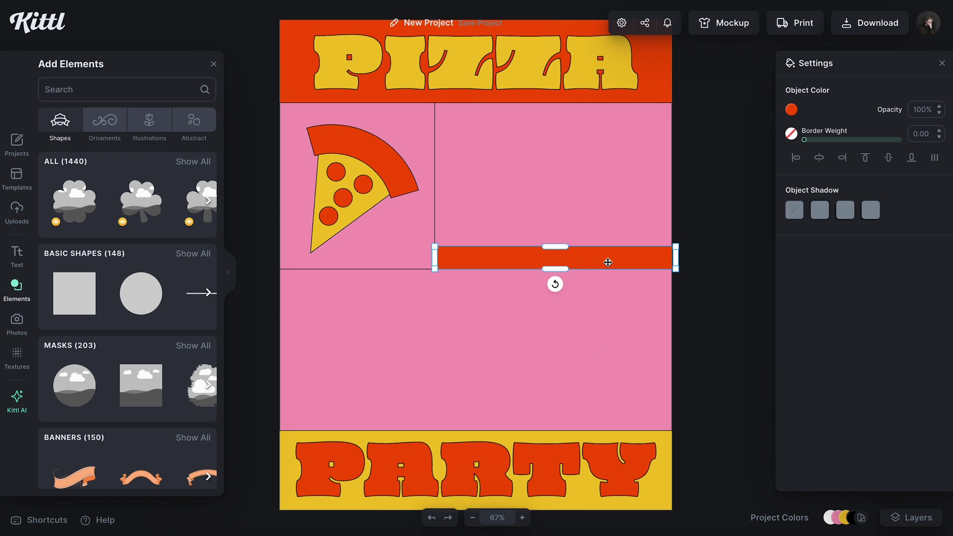
left_click(791, 110)
left_click(637, 355)
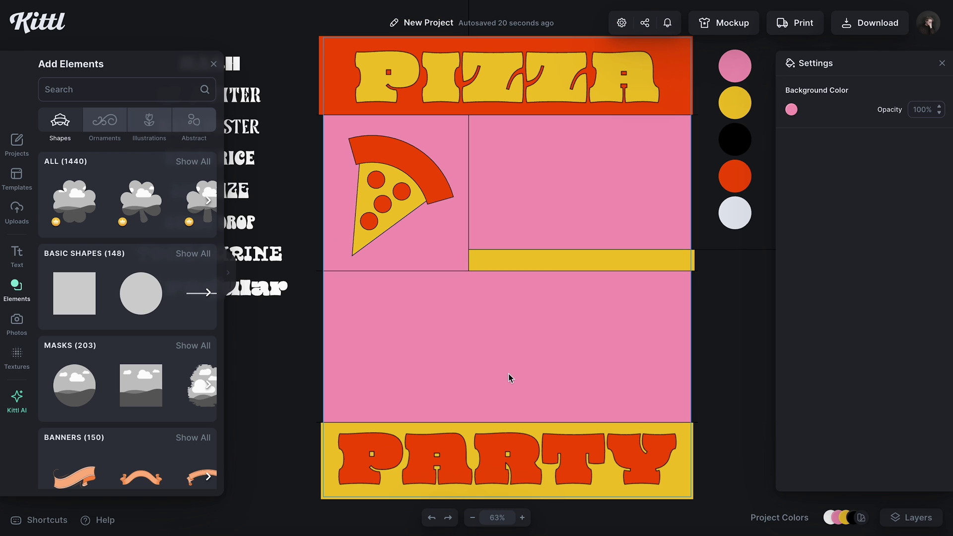
Step: Add a new headline text to the poster and set its typeface to Alata
key("t")
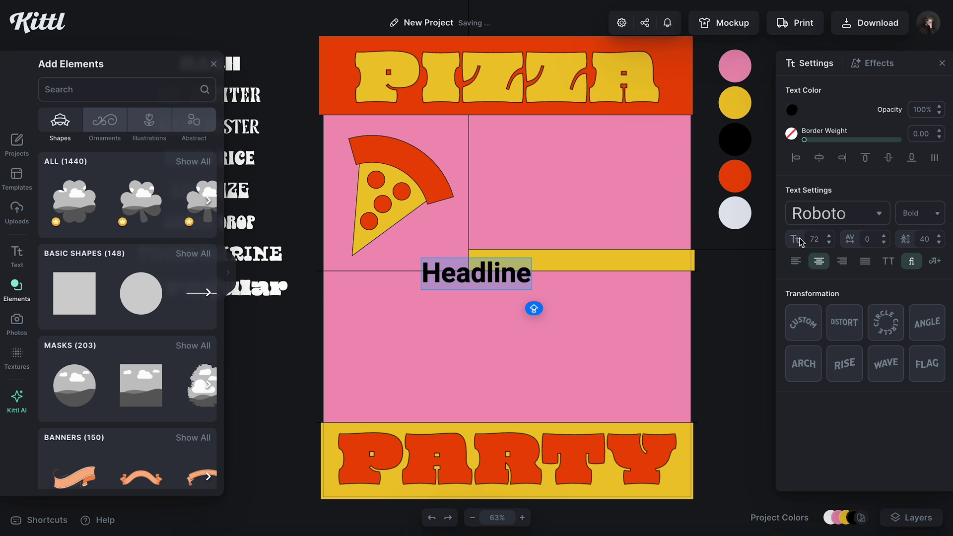
left_click(814, 214)
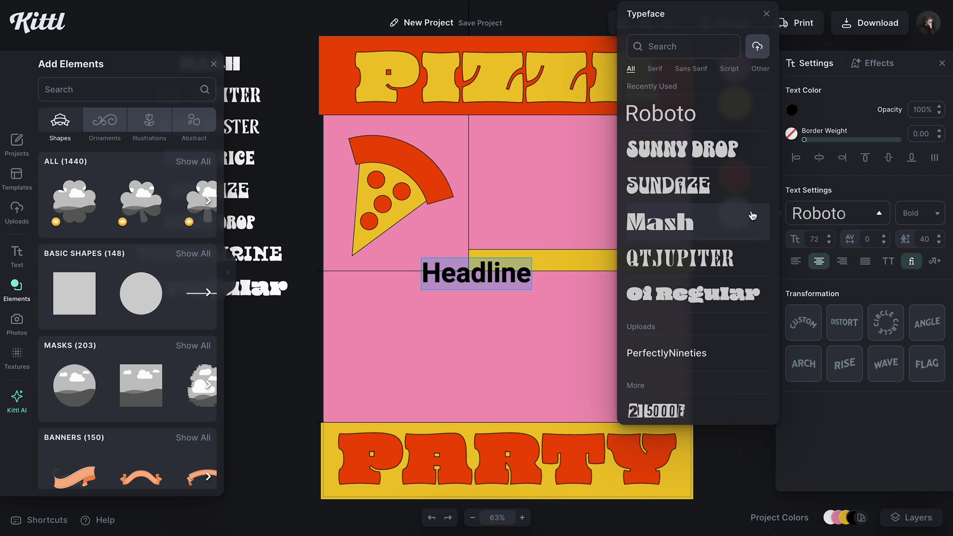
scroll(719, 233, "down", 3)
scroll(688, 252, "down", 10)
scroll(663, 285, "down", 5)
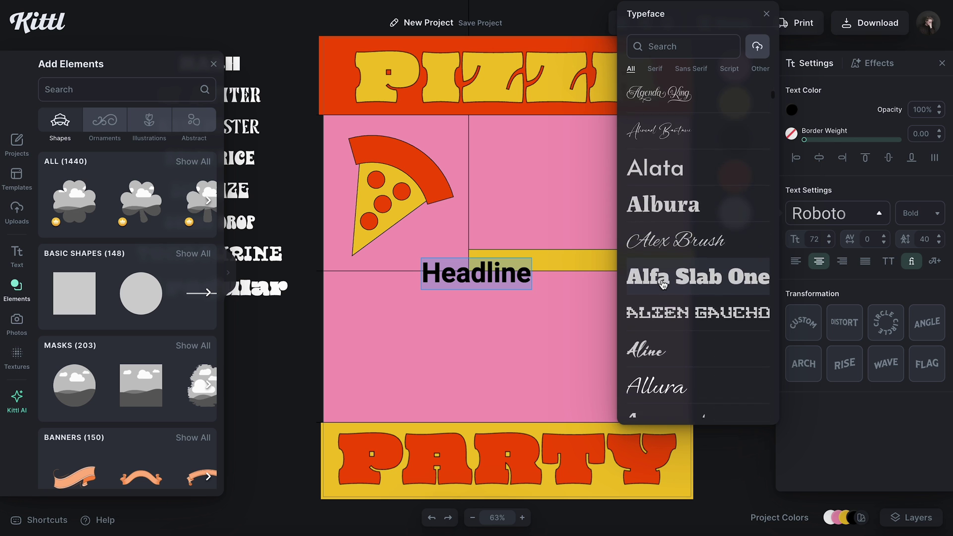
left_click(660, 170)
left_click(525, 347)
Step: Set the headline's letter spacing to -40 and turn it into the tagline "ENJOY PIZZA WITH FRIENDS!" on the yellow strip
scroll(492, 270, "up", 3)
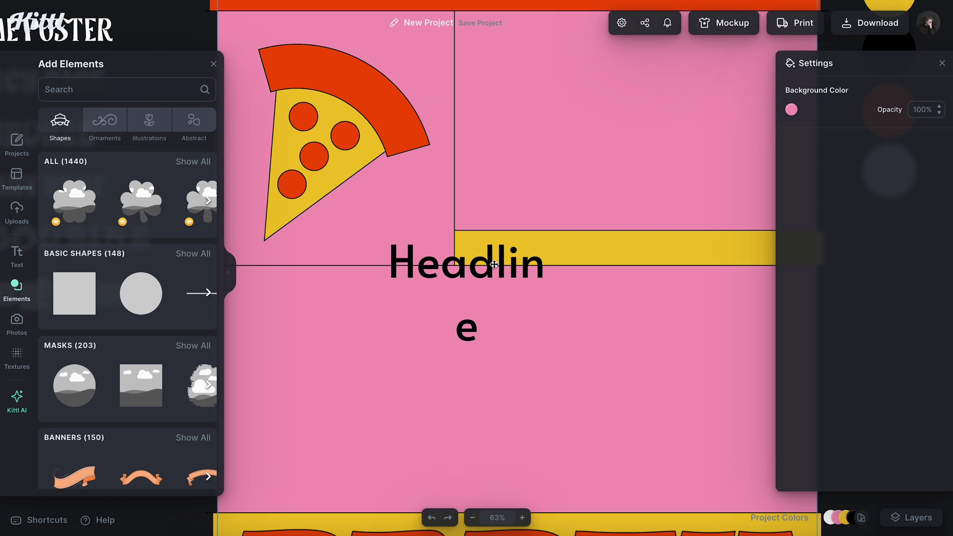
left_click(494, 267)
scroll(494, 332, "down", 2)
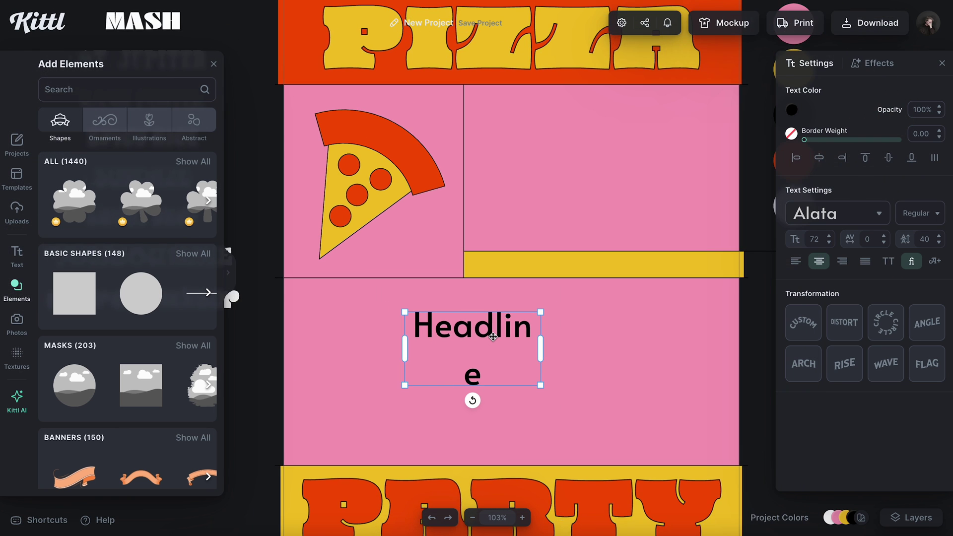
scroll(493, 337, "down", 1)
scroll(493, 336, "up", 3)
left_click(867, 240)
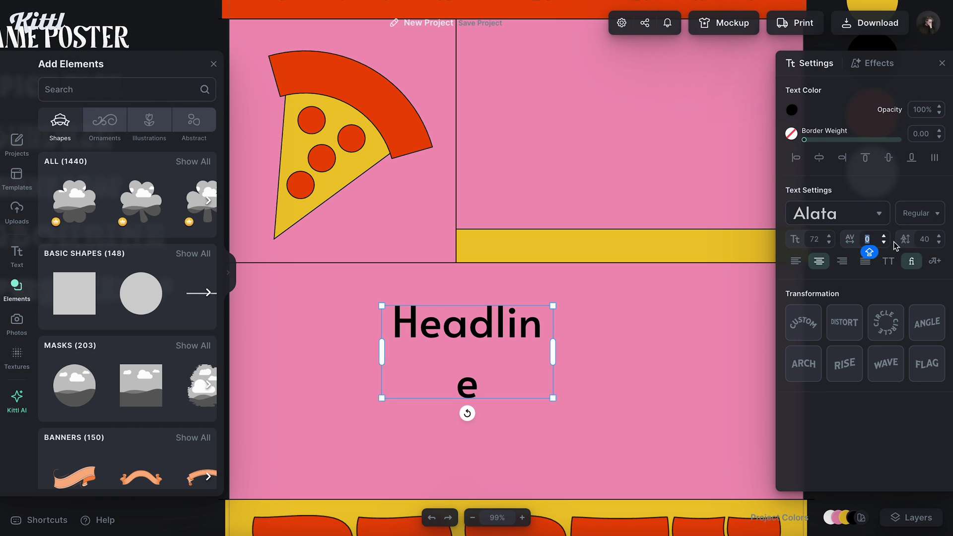
type("-40")
scroll(278, 330, "down", 2)
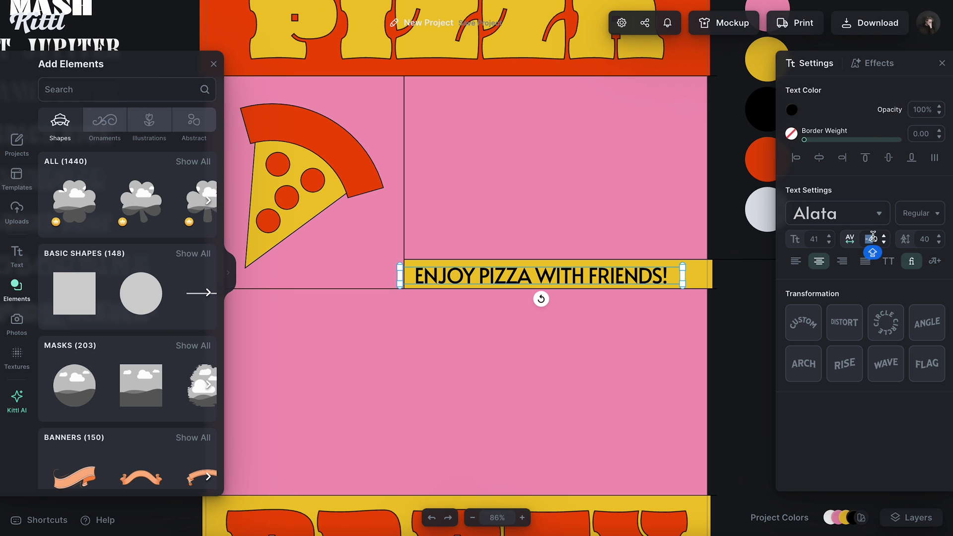
Step: Set the tagline's letter spacing to 80 and widen its text box so it fits on one line across the yellow strip
left_click(872, 235)
type("80")
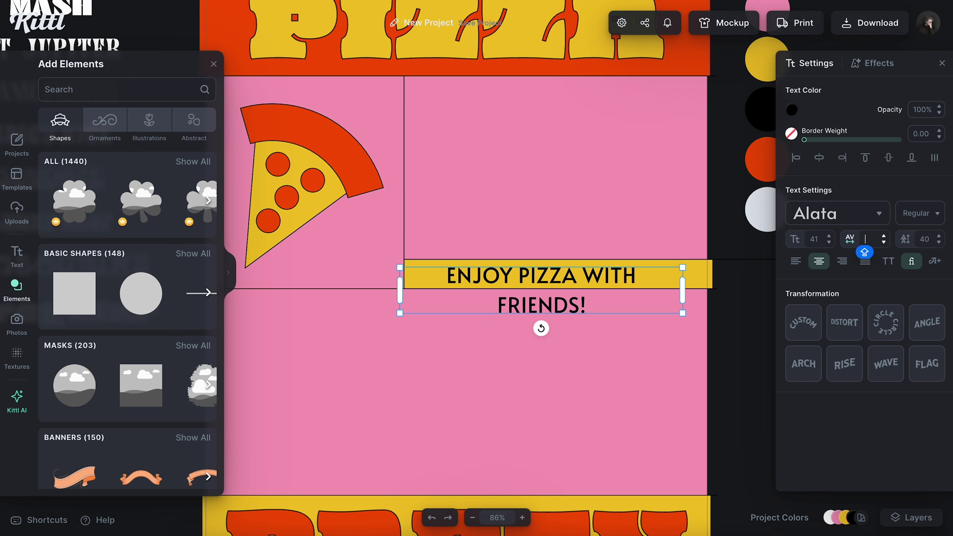
key("Return")
left_click_drag(685, 286, 713, 290)
left_click(680, 312)
scroll(674, 325, "down", 1)
scroll(628, 305, "up", 4)
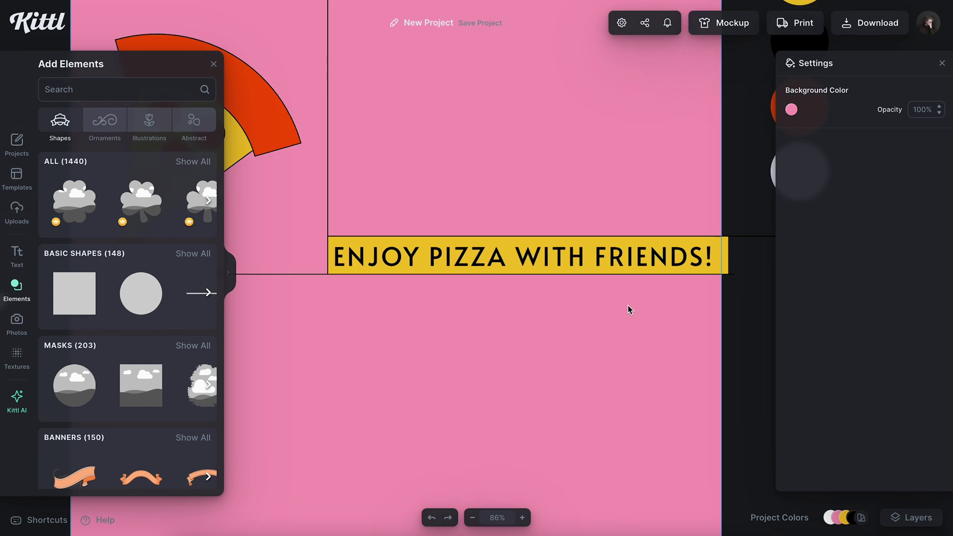
Step: Fit the tagline neatly inside the yellow strip with letter spacing 200 and colour it the document's red
left_click(627, 251)
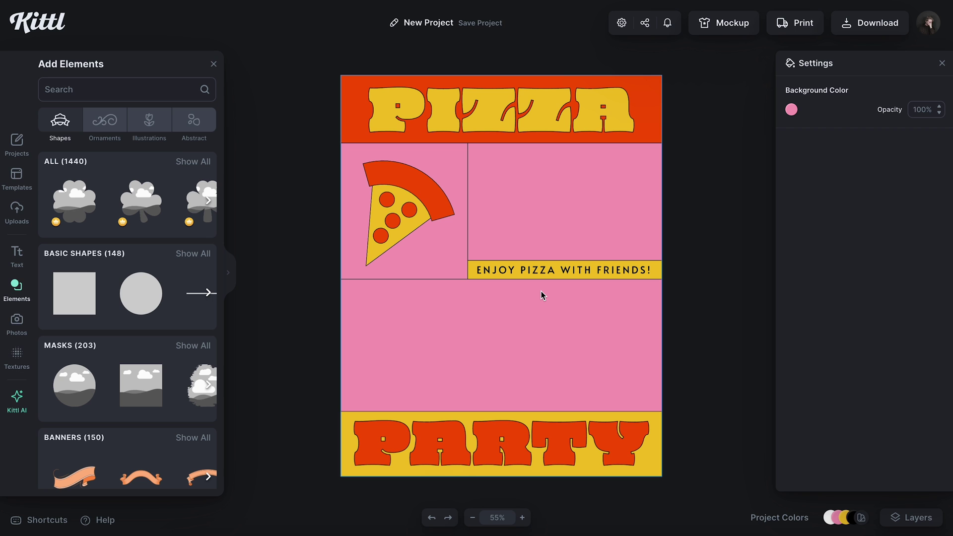
scroll(587, 268, "up", 5)
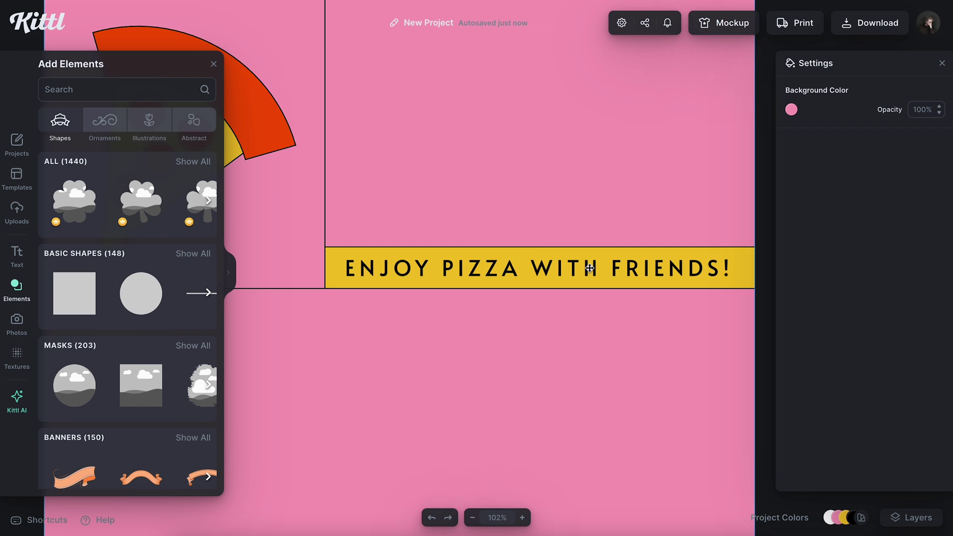
scroll(589, 268, "up", 1)
scroll(606, 269, "right", 1)
left_click(606, 270)
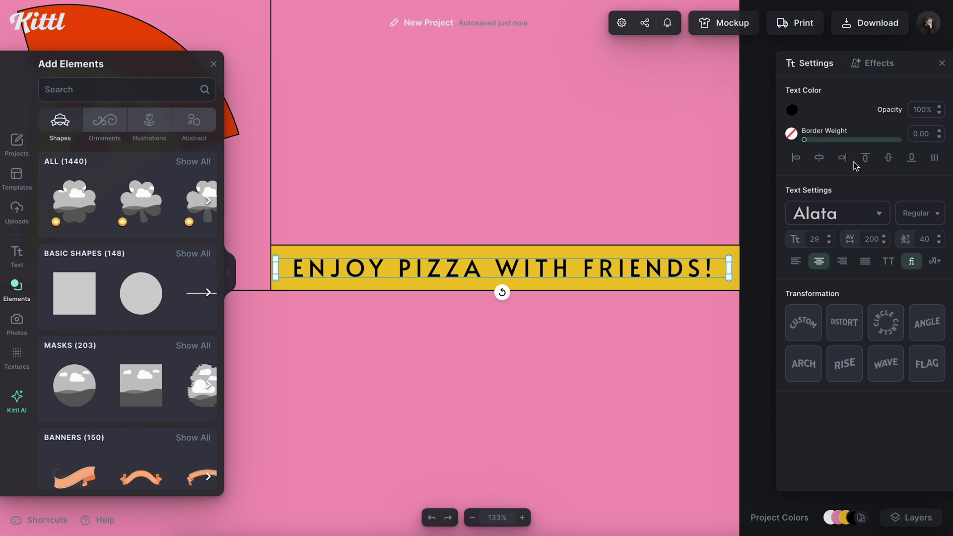
left_click(792, 110)
left_click(673, 359)
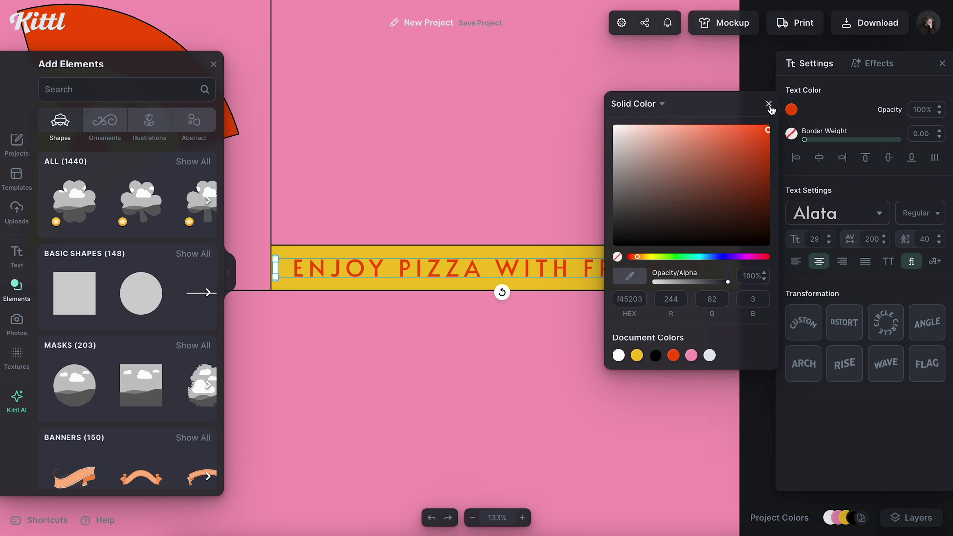
left_click(769, 105)
Step: Try a black border on the tagline text, then remove it
left_click(791, 134)
left_click(768, 130)
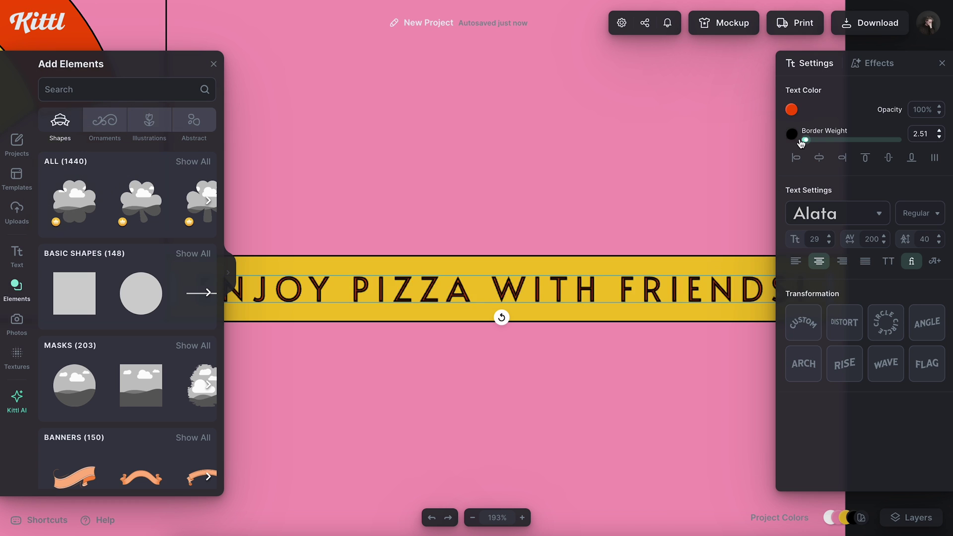
left_click_drag(806, 140, 765, 142)
Step: Apply the third shading effect to the tagline text in black and reduce it to a thin shade
left_click(876, 63)
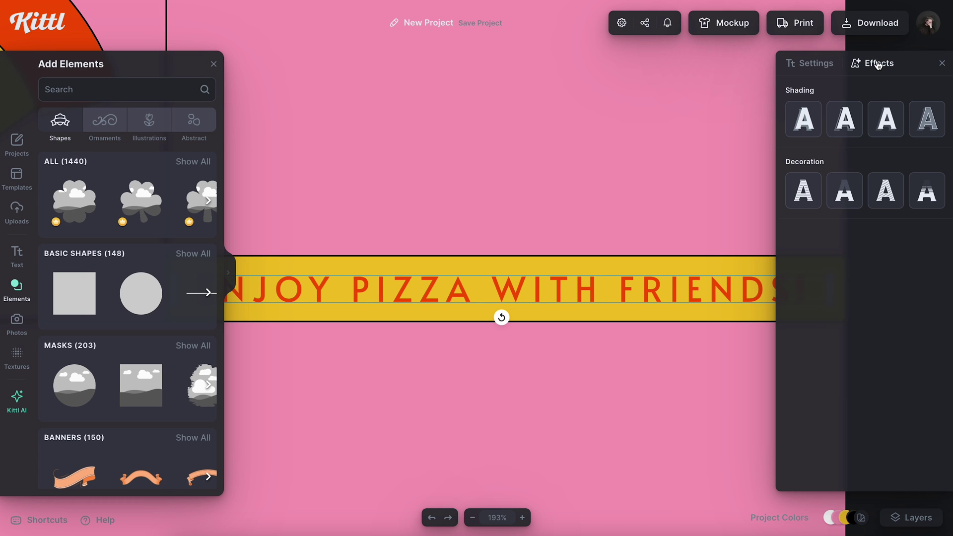
left_click(885, 119)
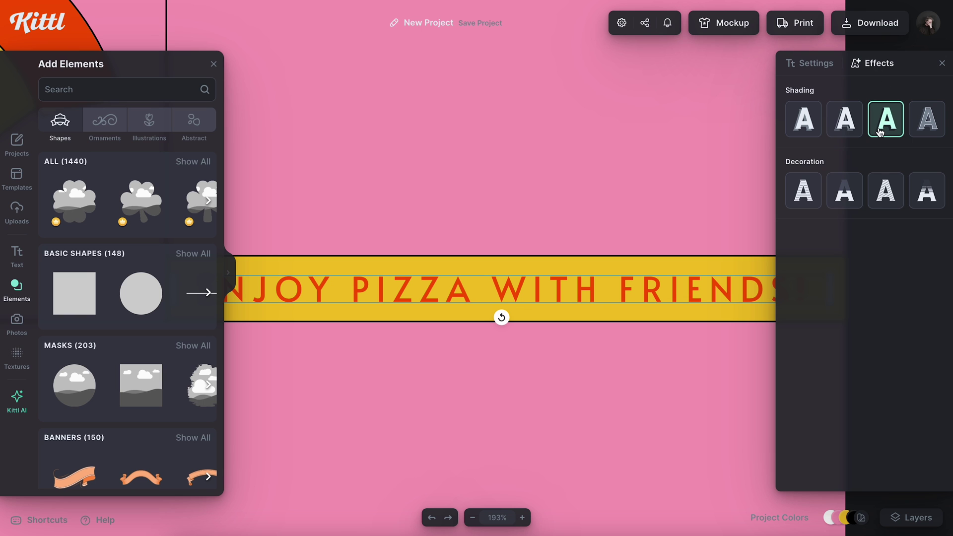
left_click_drag(816, 206, 786, 204)
left_click(939, 149)
left_click(804, 395)
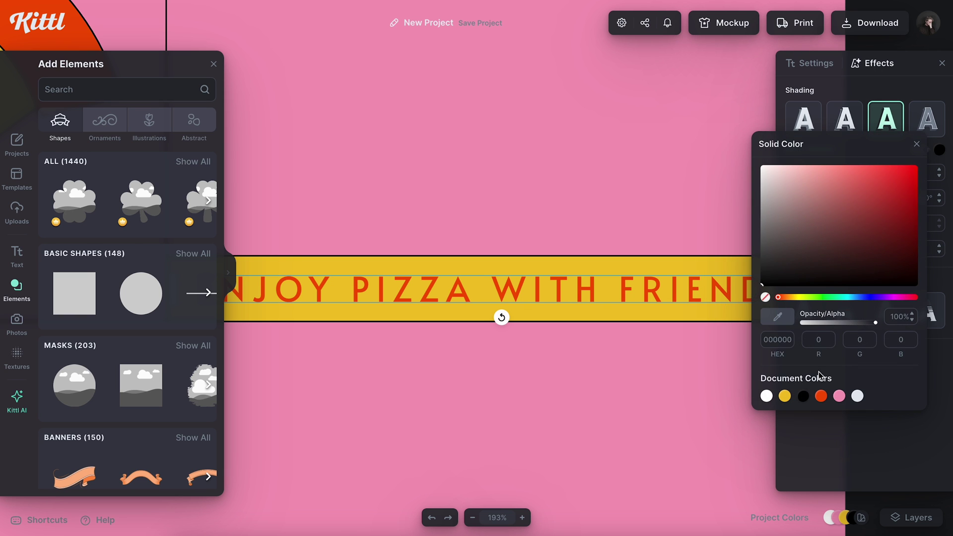
left_click(915, 145)
left_click_drag(826, 257, 787, 256)
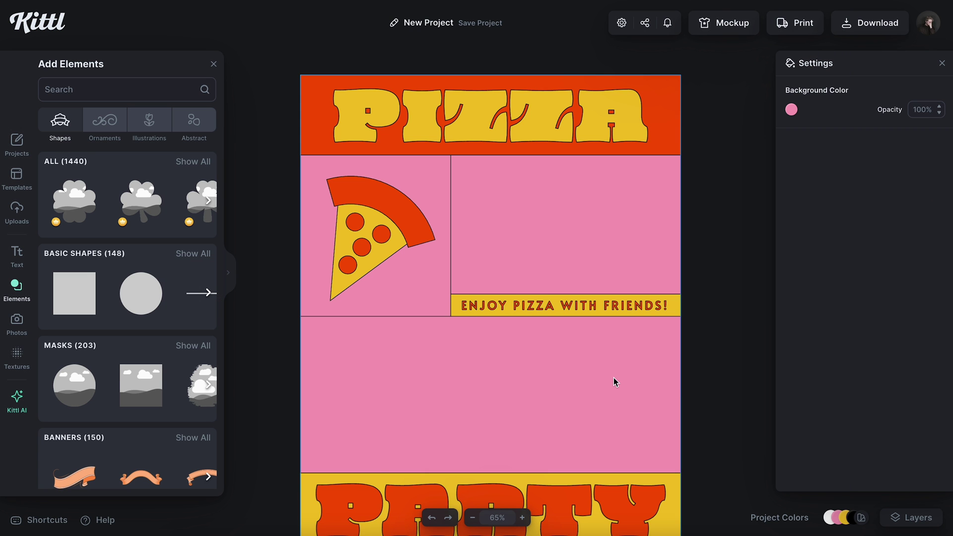
Step: Duplicate the red header rectangle into the pink area above PARTY and resize it to fill the left half
scroll(614, 378, "down", 2)
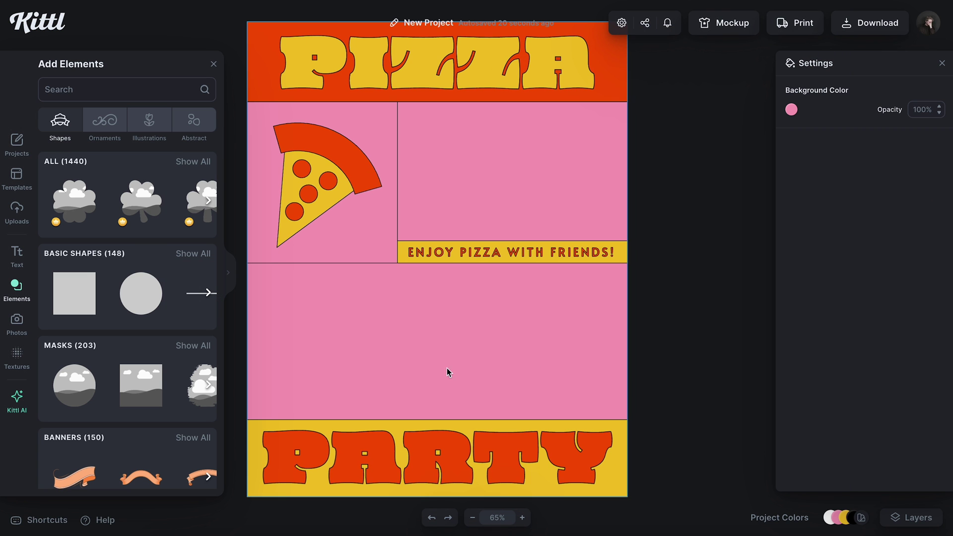
scroll(389, 323, "left", 2)
left_click(653, 78)
left_click_drag(653, 78, 655, 319)
left_click_drag(475, 346, 472, 419)
left_click_drag(662, 342, 470, 341)
left_click(513, 338)
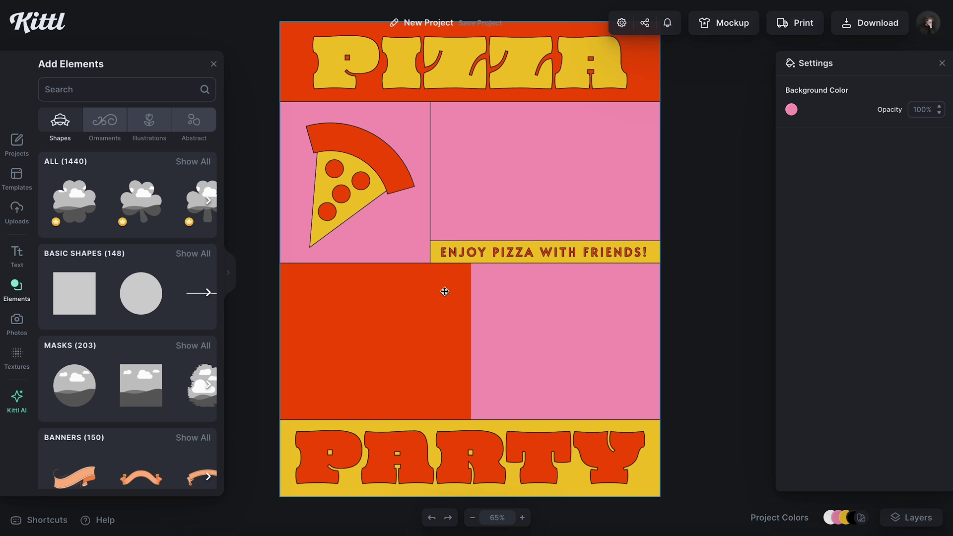
Step: Copy the vertical divider line onto the right edge of the new red rectangle
scroll(454, 295, "up", 3)
left_click_drag(446, 174, 488, 448)
left_click_drag(475, 270, 506, 441)
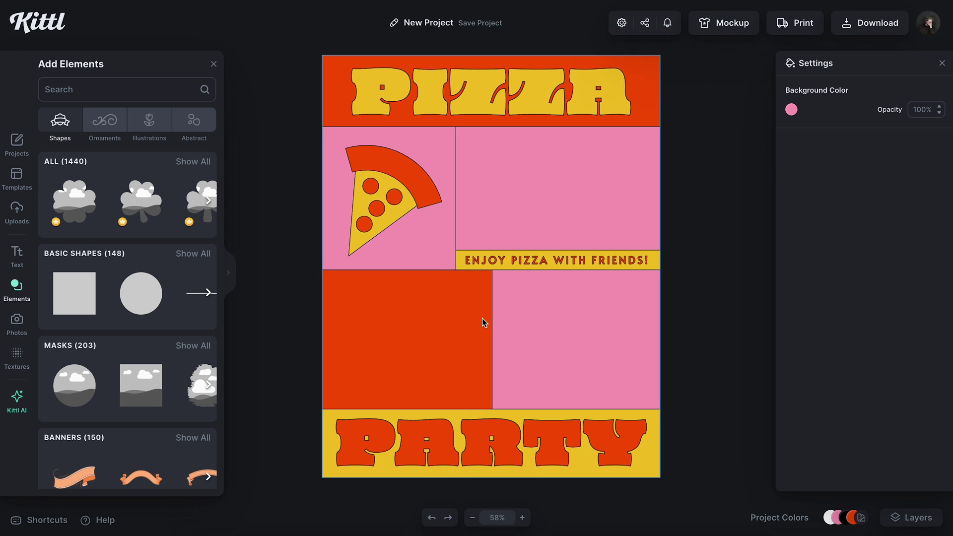
Step: Duplicate the PIZZA heading into the lower panels and change it to JULY, split over two lines as "JU" and "LY"
scroll(481, 317, "right", 1)
scroll(483, 312, "up", 2)
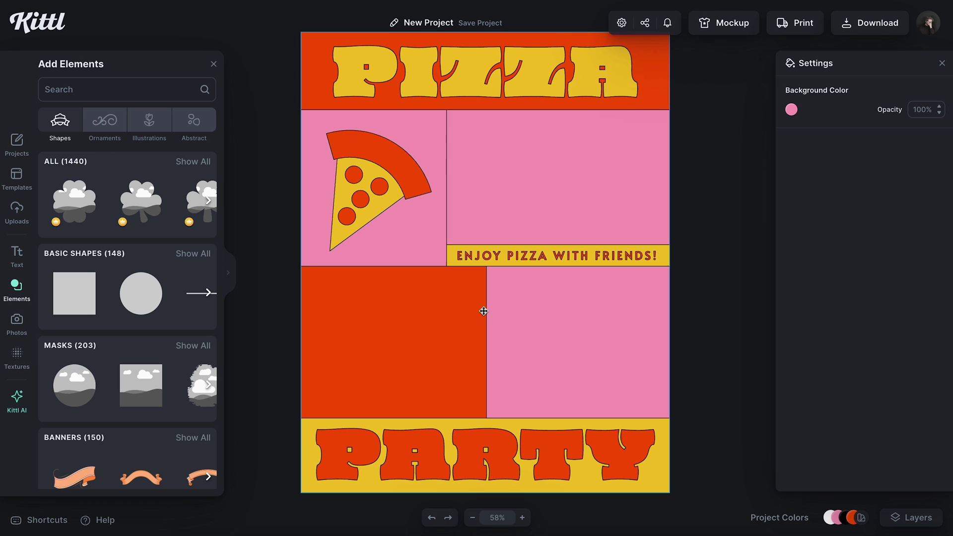
left_click_drag(472, 49, 458, 302)
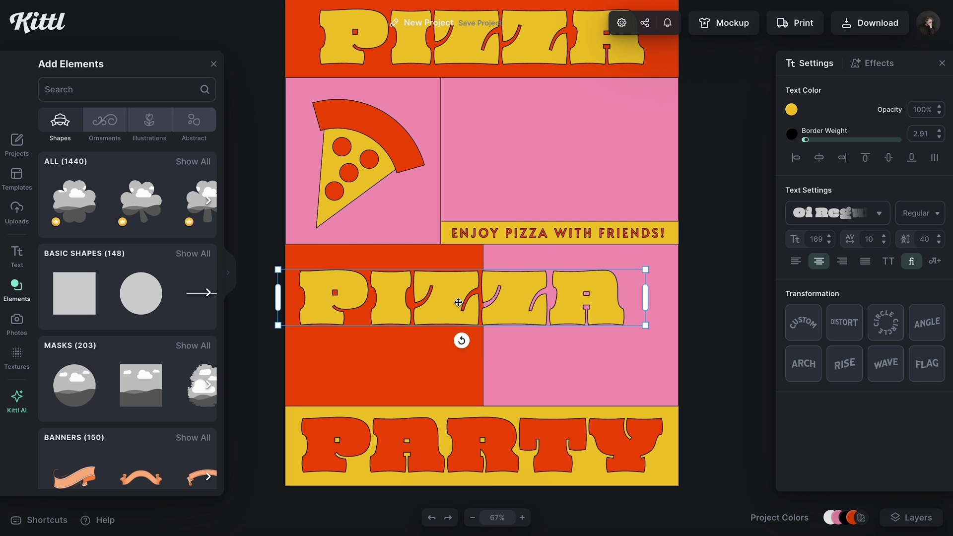
double_click(452, 306)
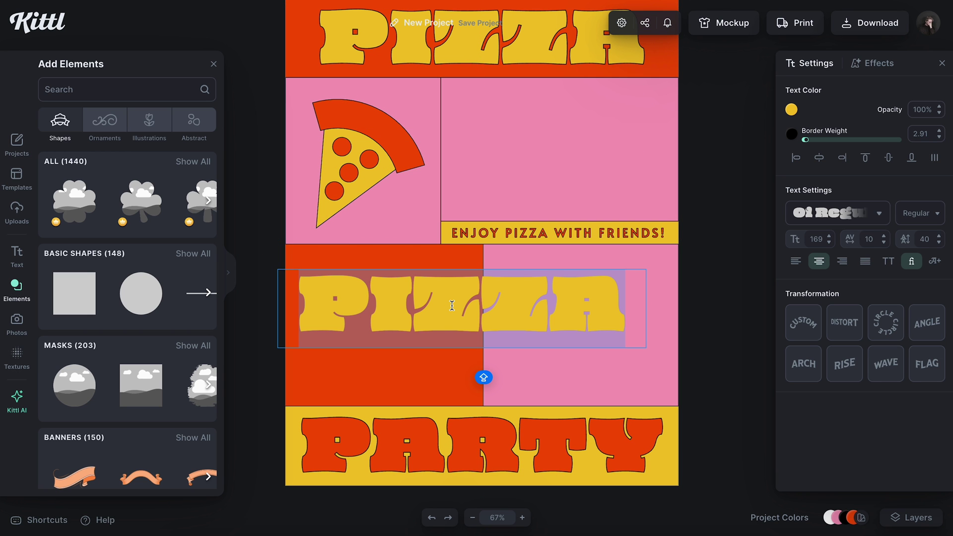
type("JULY")
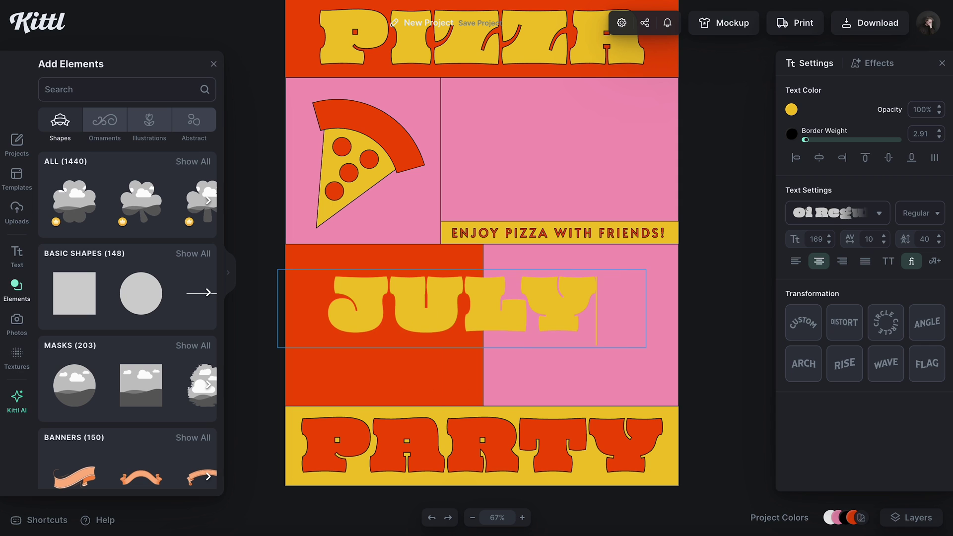
left_click(468, 303)
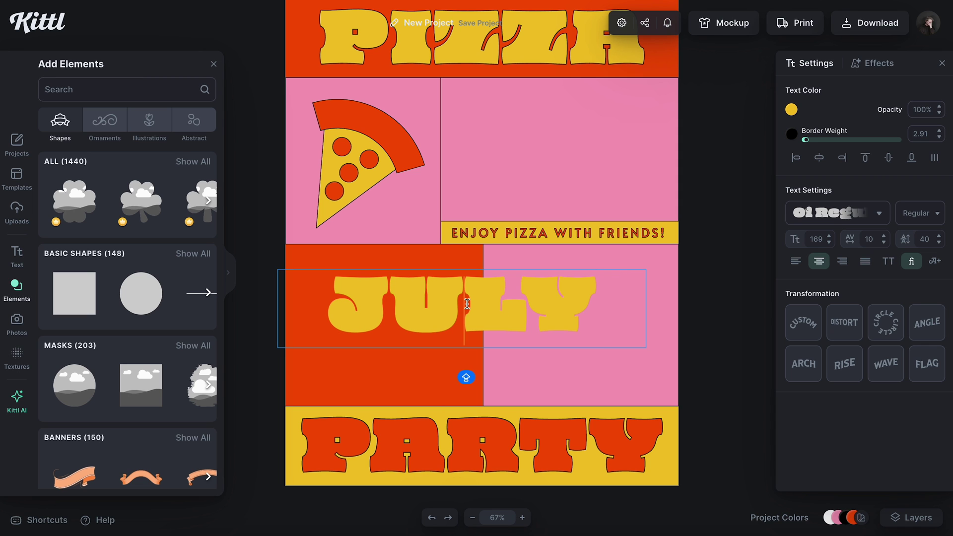
key("Return")
Step: Set the JULY text's line height to -10 and scale it to size 188 inside the red block
key("ctrl+a")
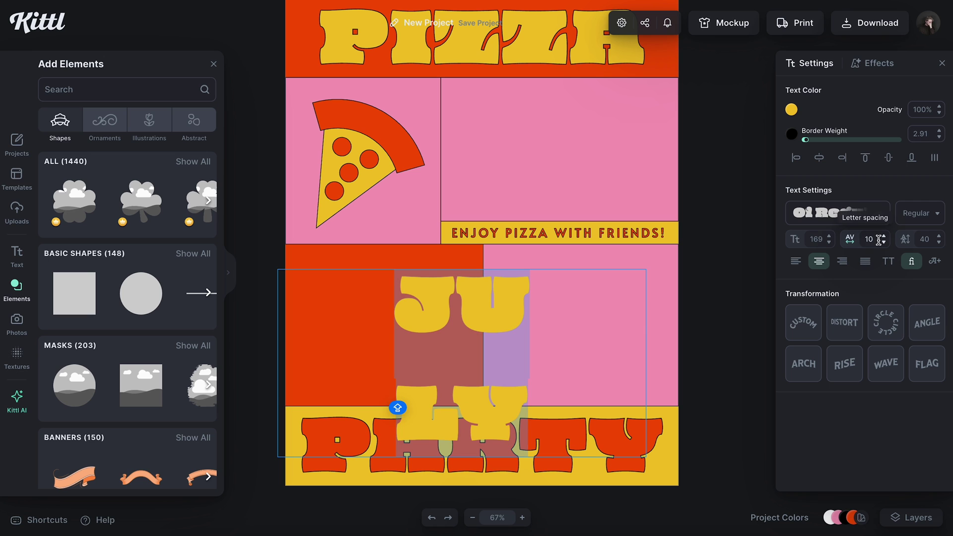
left_click(929, 239)
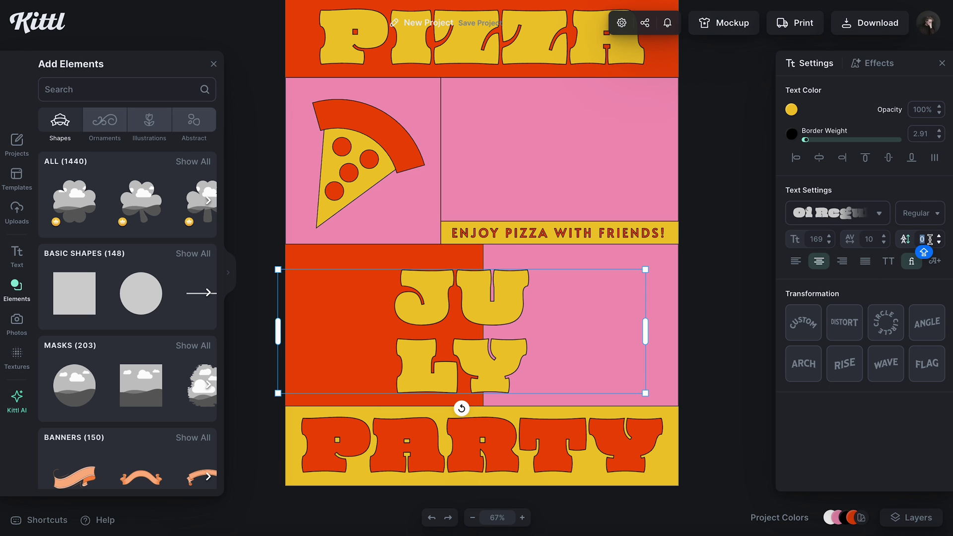
type("-20")
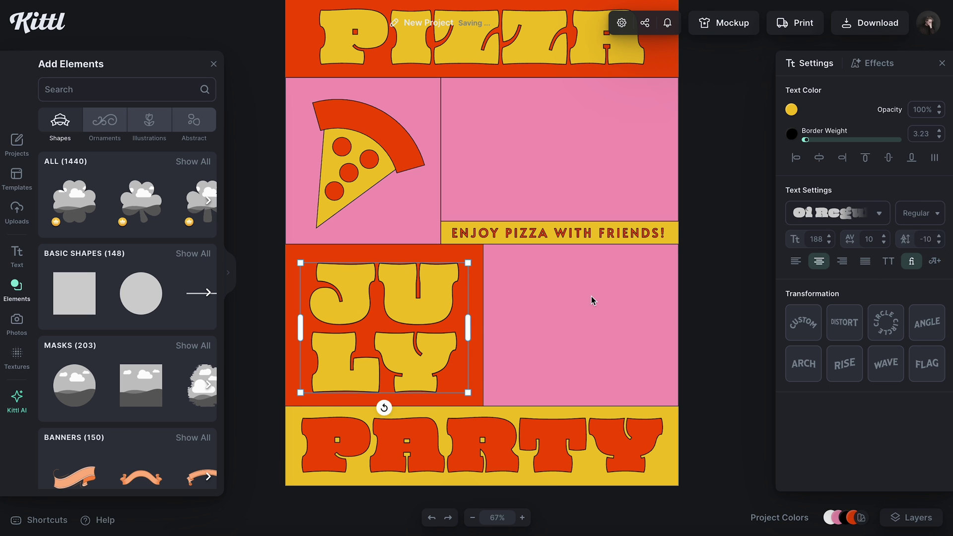
left_click(591, 296)
Step: Duplicate the JULY text into the pink panel beside it and change it to "20TH" on two lines
scroll(413, 332, "down", 1)
scroll(413, 288, "up", 1)
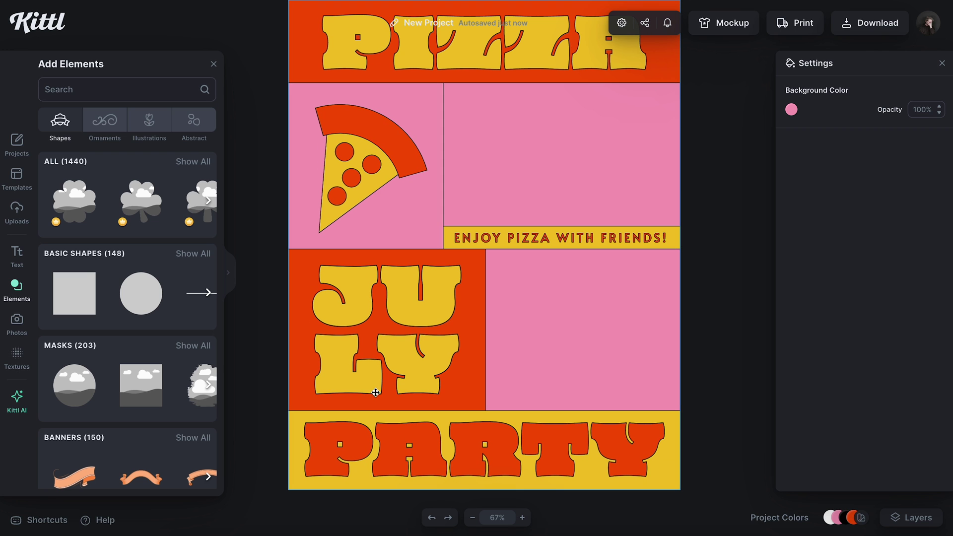
left_click_drag(403, 306, 570, 309, "alt")
double_click(549, 344)
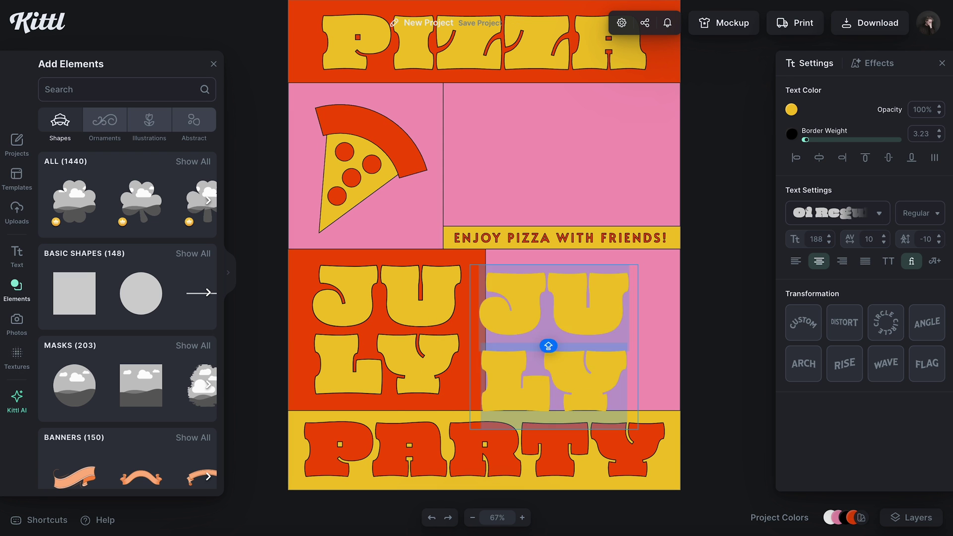
type("20TH")
Step: Colour the 20TH text white from the document colours
left_click(791, 110)
left_click(673, 355)
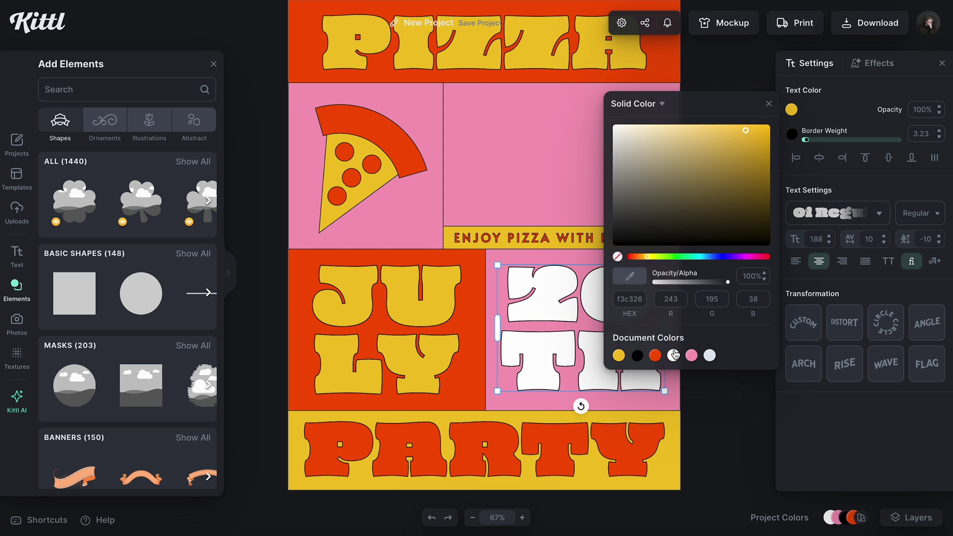
left_click(725, 266)
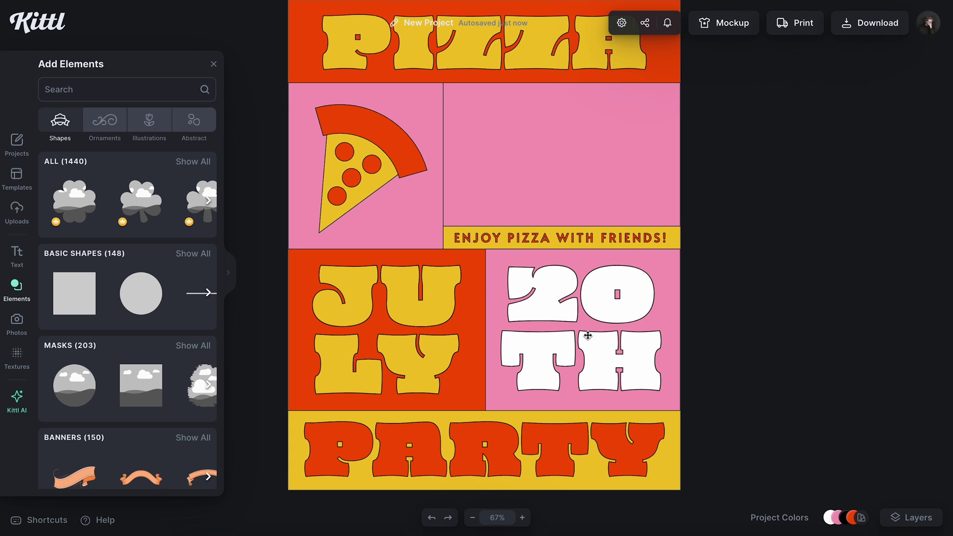
Step: Copy the vertical divider line to the middle of the empty panel above the tagline and send it to the back
left_click_drag(446, 171, 561, 171)
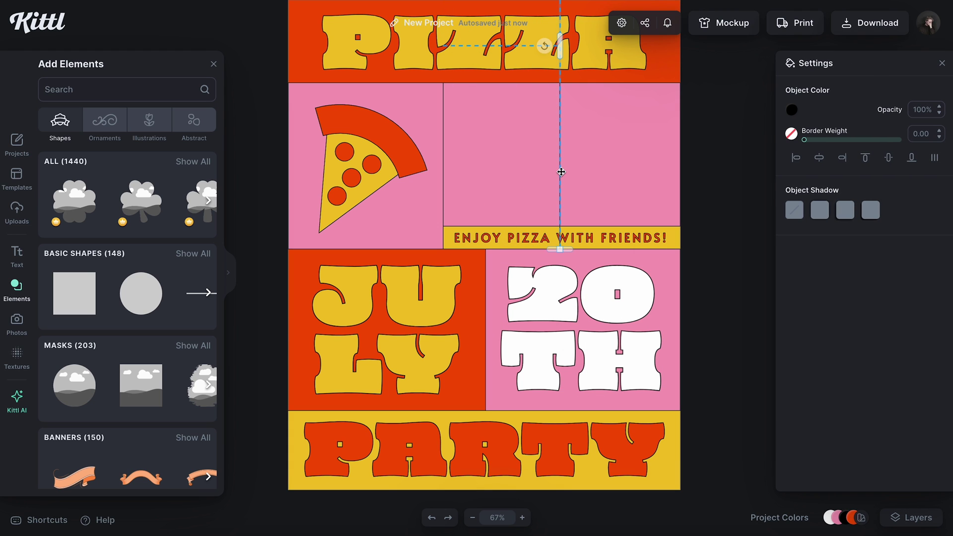
right_click(561, 172)
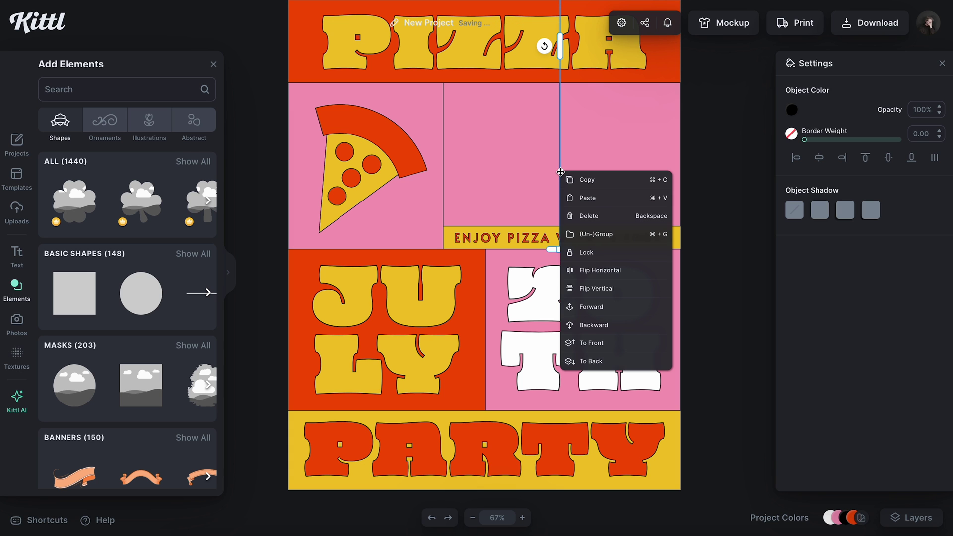
left_click(591, 361)
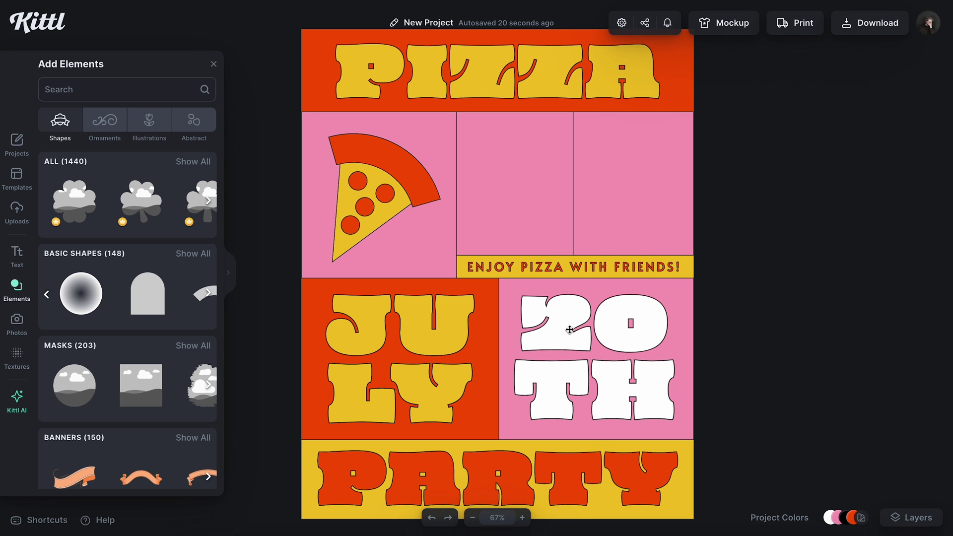
Step: Duplicate the 20TH text, change it to ":)" and place it in the panel beside the pizza slice
left_click_drag(569, 330, 502, 204, "alt")
double_click(500, 198)
type(":)")
key("Escape")
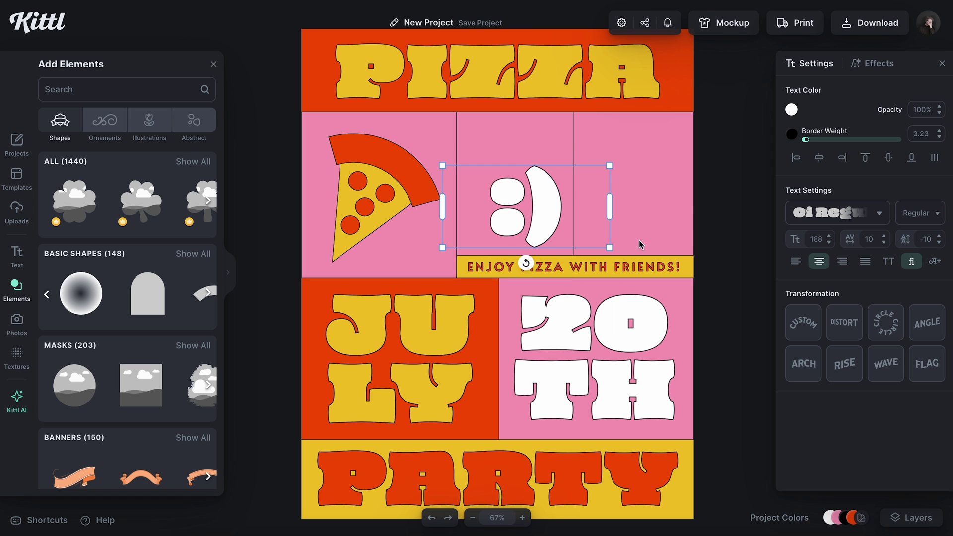
left_click_drag(545, 222, 535, 184)
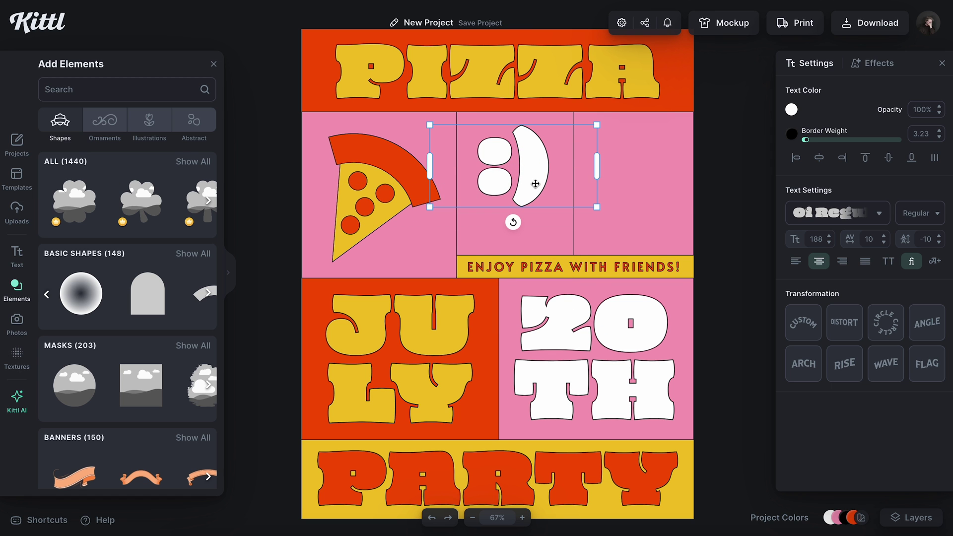
Step: Copy the tagline strip's top divider line to below the smiley and shorten it to end at the new vertical divider
scroll(565, 257, "up", 3, "ctrl")
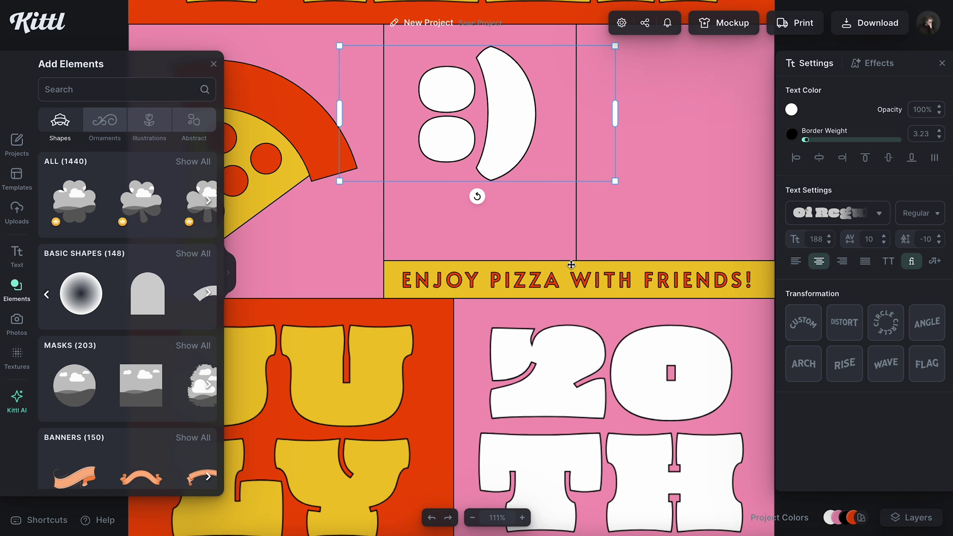
left_click_drag(570, 260, 568, 212)
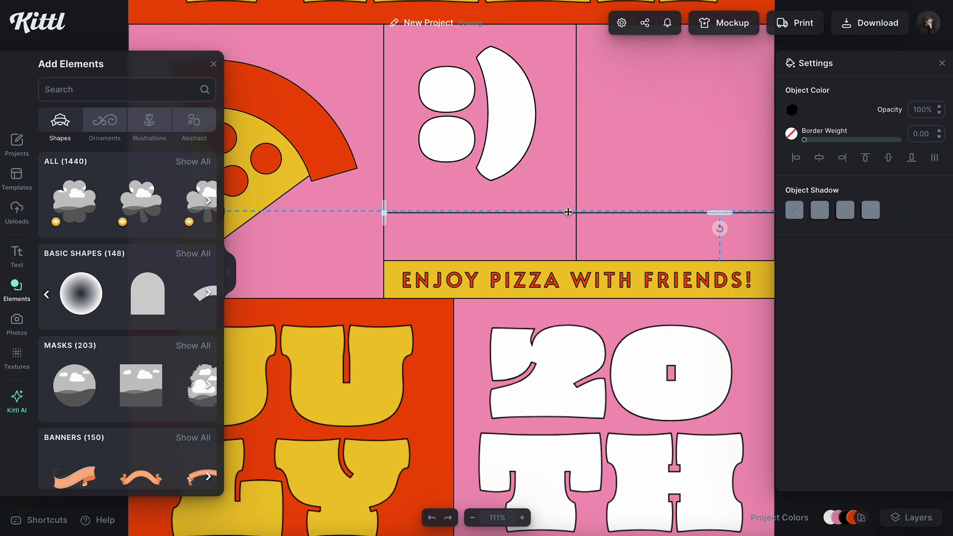
scroll(567, 222, "right", 5)
scroll(516, 222, "down", 4, "ctrl")
left_click_drag(390, 220, 308, 221)
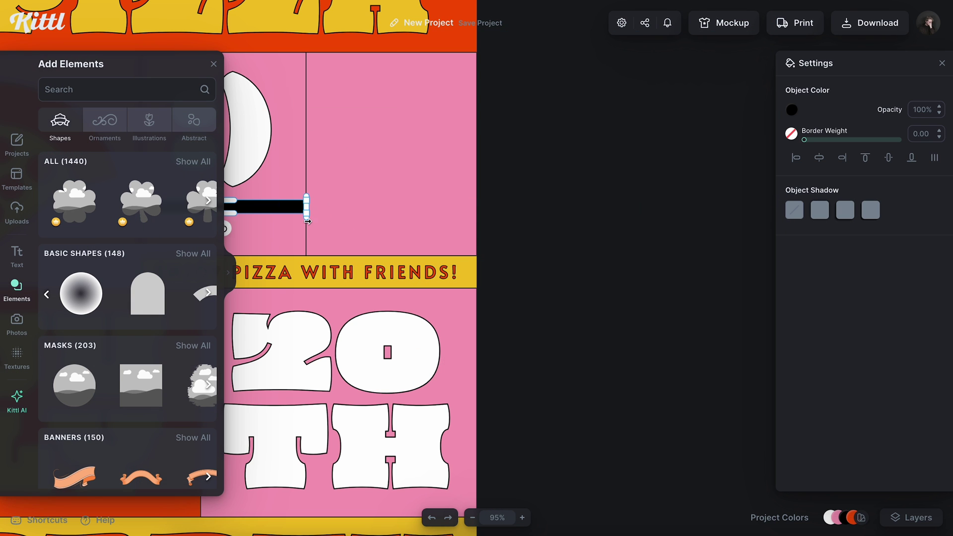
scroll(308, 221, "up", 10, "ctrl")
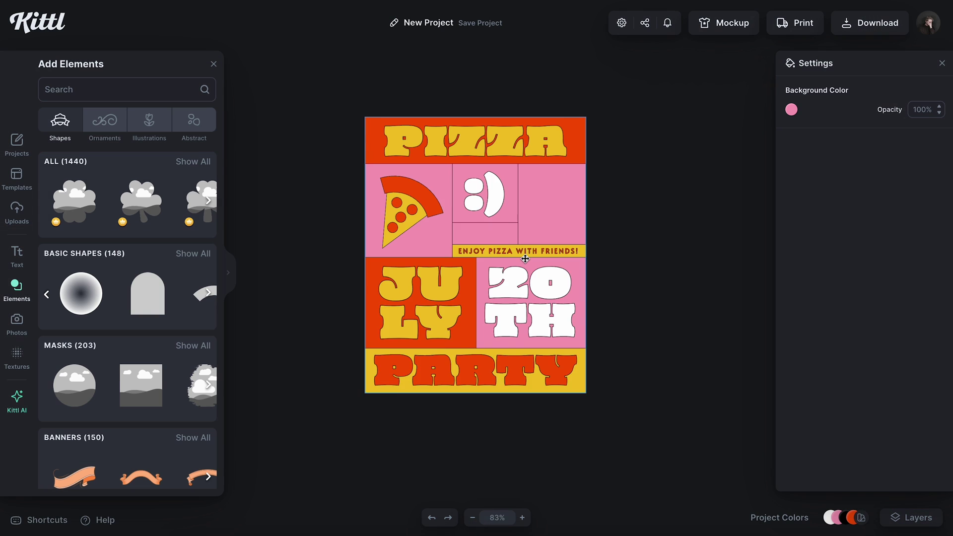
scroll(525, 258, "left", 1)
scroll(518, 225, "up", 3, "ctrl")
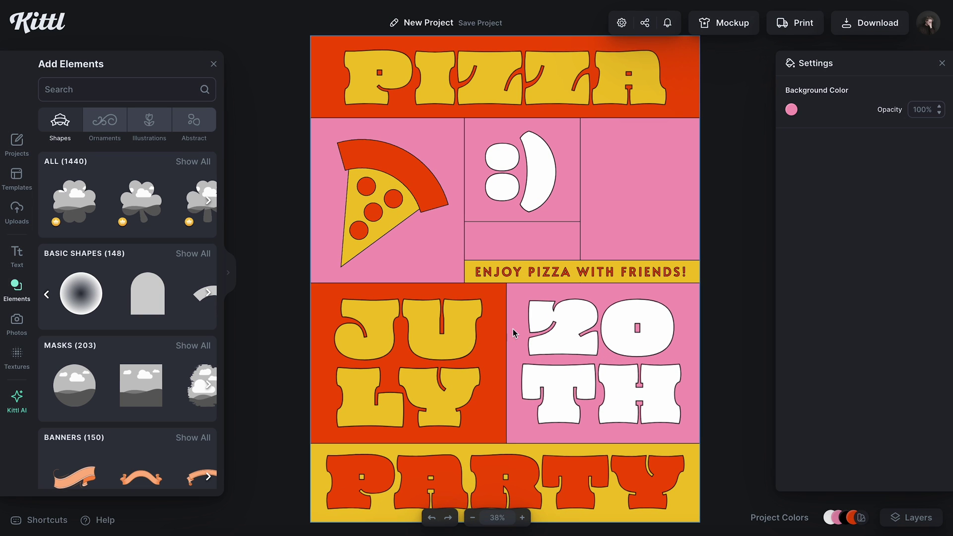
Step: Add a circle from the basic shapes, fill it with the poster's red and give it a black border colour
scroll(490, 246, "up", 1, "ctrl")
scroll(489, 246, "right", 2)
scroll(176, 292, "left", 5)
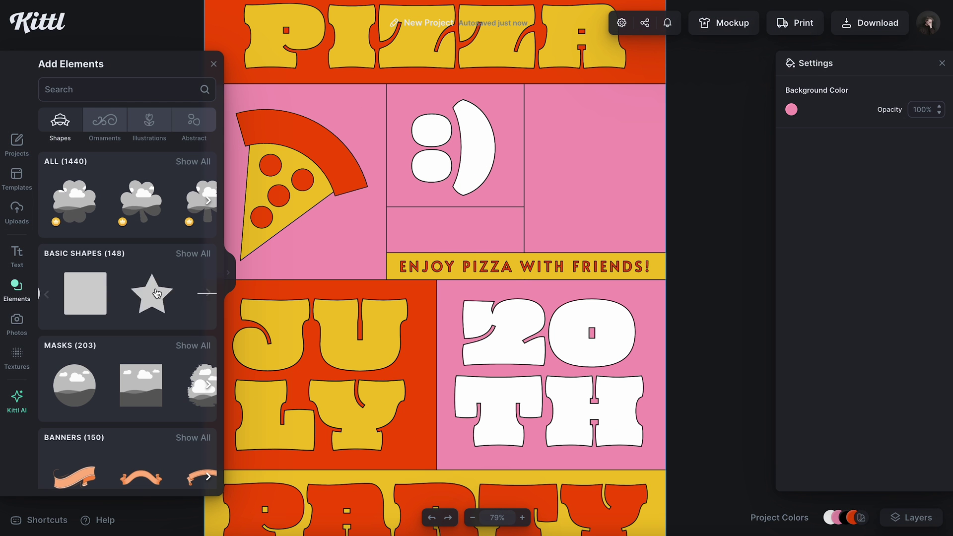
left_click(156, 296)
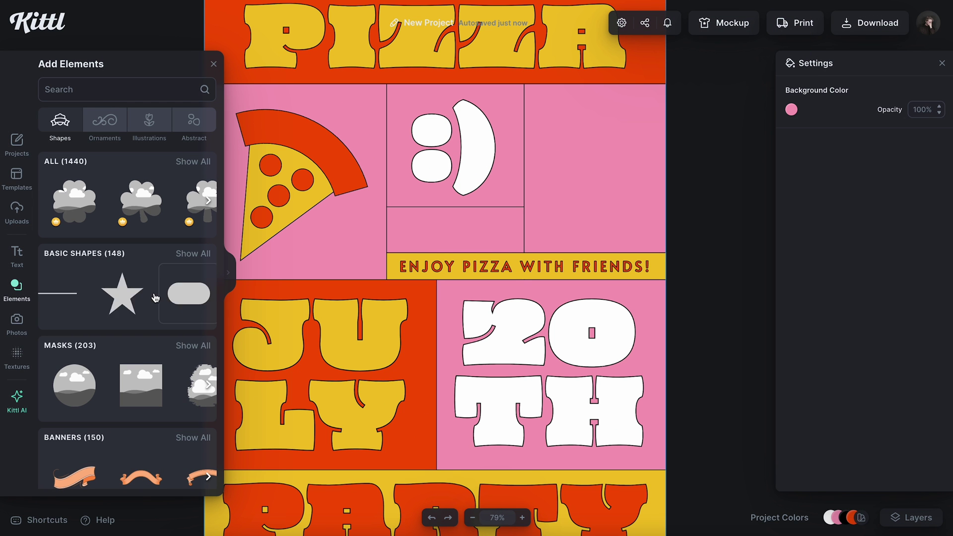
left_click(790, 110)
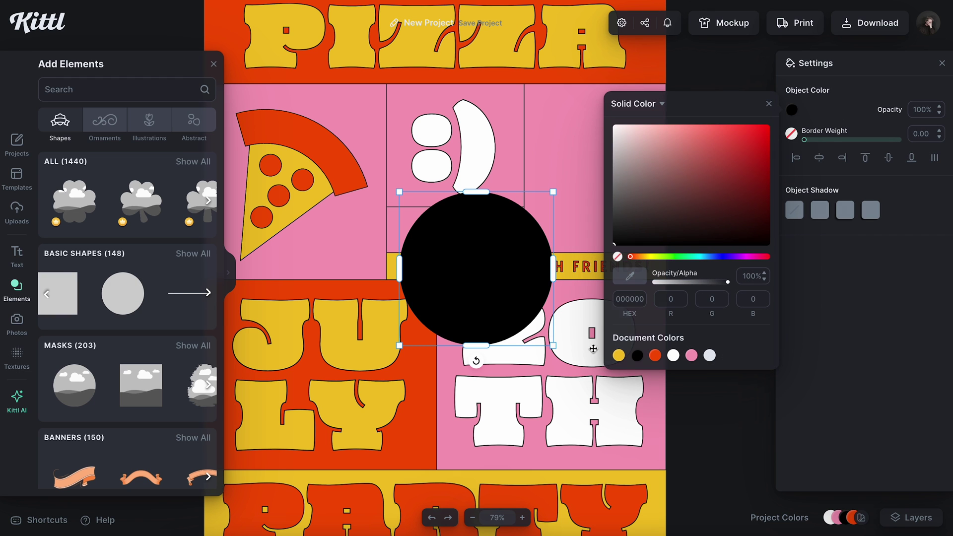
left_click(655, 355)
left_click(791, 134)
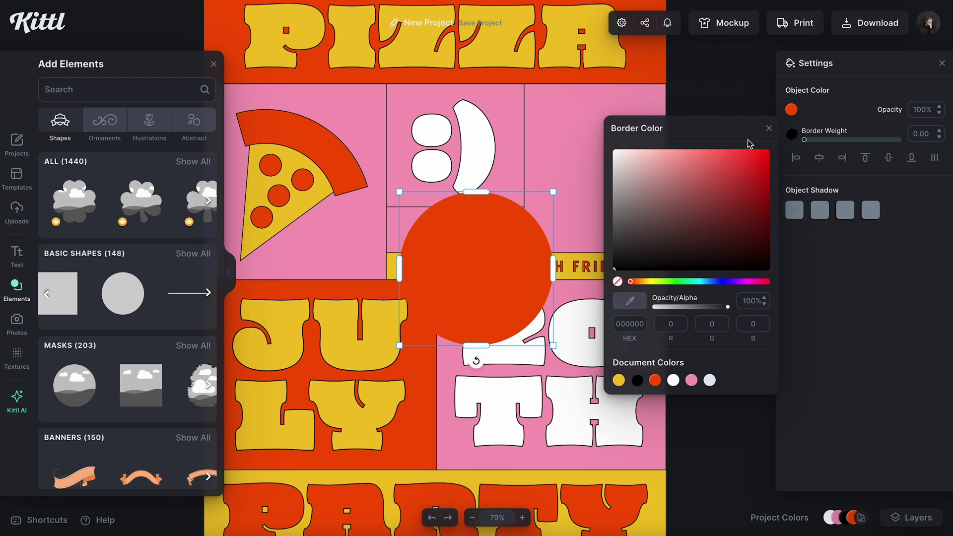
left_click(807, 144)
Step: Shrink the circle to a narrow oval in the small panel below the smiley, with a 1.3 border weight and a clockwise tilt
left_click_drag(553, 191, 437, 247)
scroll(427, 226, "up", 5)
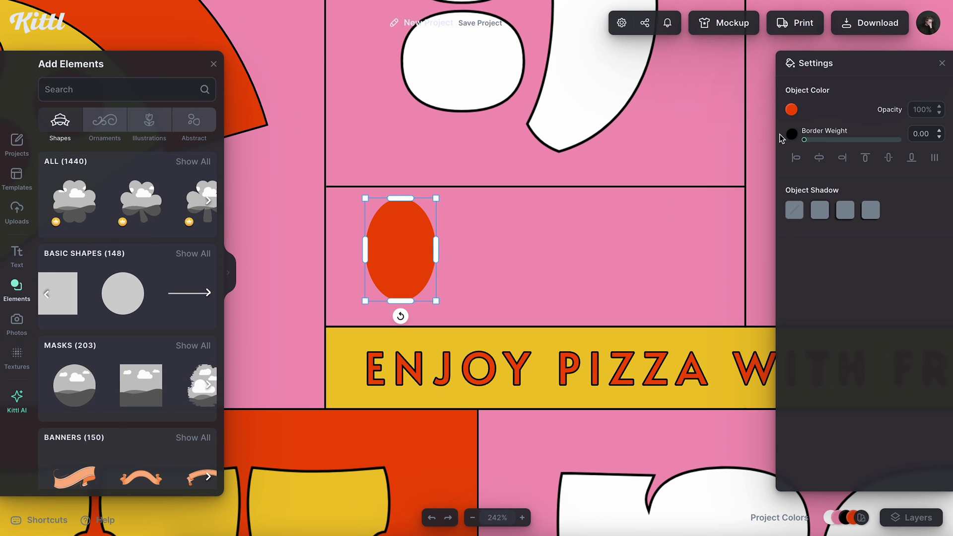
type("1.3")
left_click_drag(401, 316, 372, 309)
Step: Duplicate the tilted oval into an overlapping row of six, and centre and scale the row to fit the small panel
left_click_drag(392, 251, 506, 262)
left_click(568, 255)
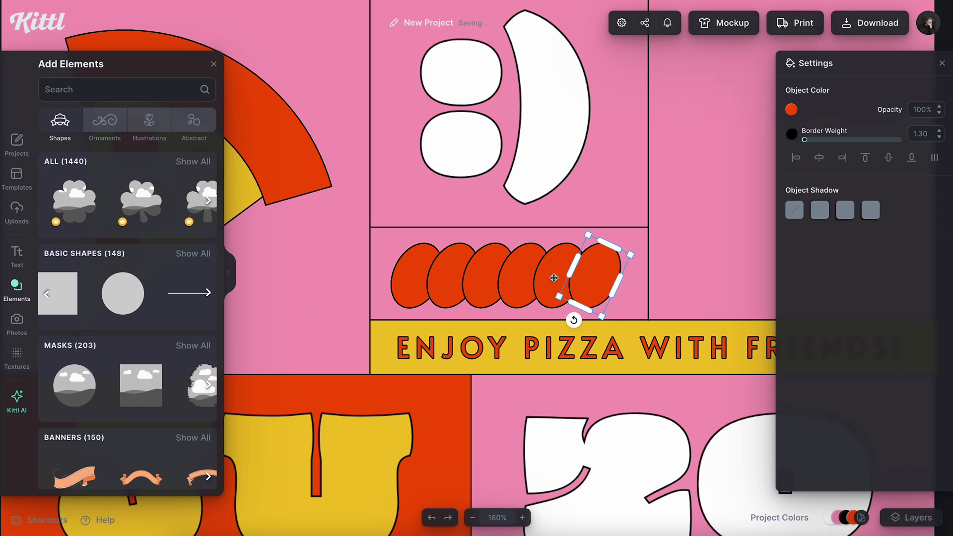
left_click(552, 276, "shift")
left_click(510, 276, "shift")
left_click(477, 276, "shift")
left_click(419, 272, "shift")
left_click_drag(600, 284, 610, 284)
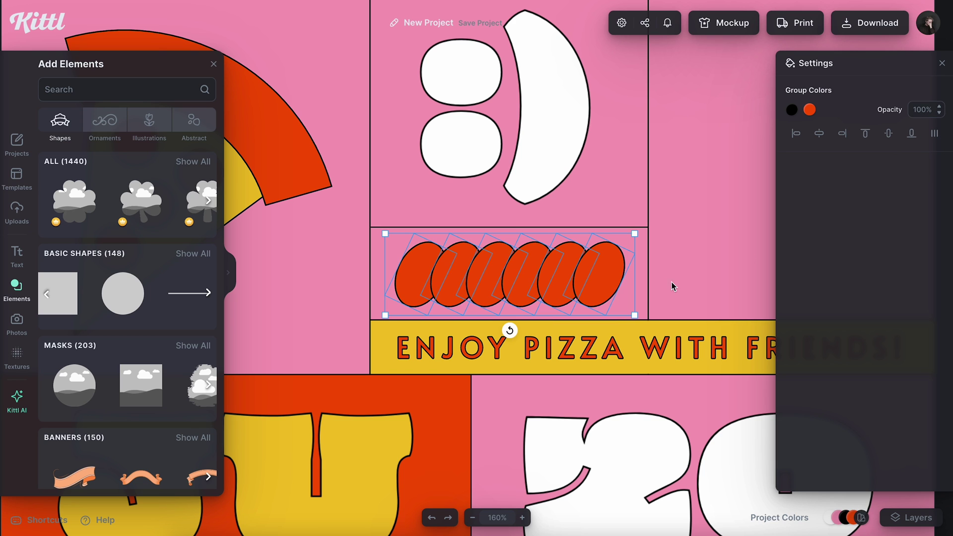
left_click_drag(637, 314, 621, 286)
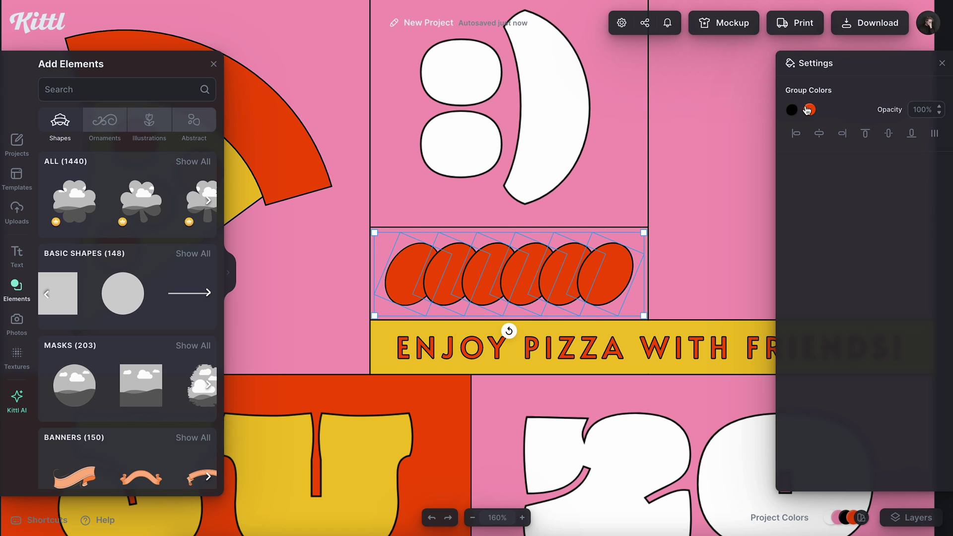
Step: Try removing the red fill from the row of ovals and undo it
left_click(810, 109)
left_click(636, 257)
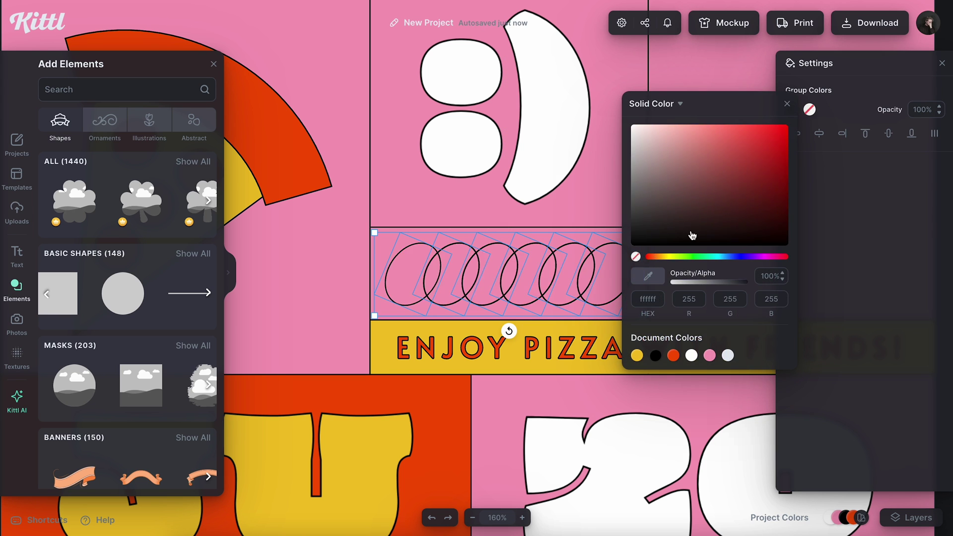
left_click(787, 104)
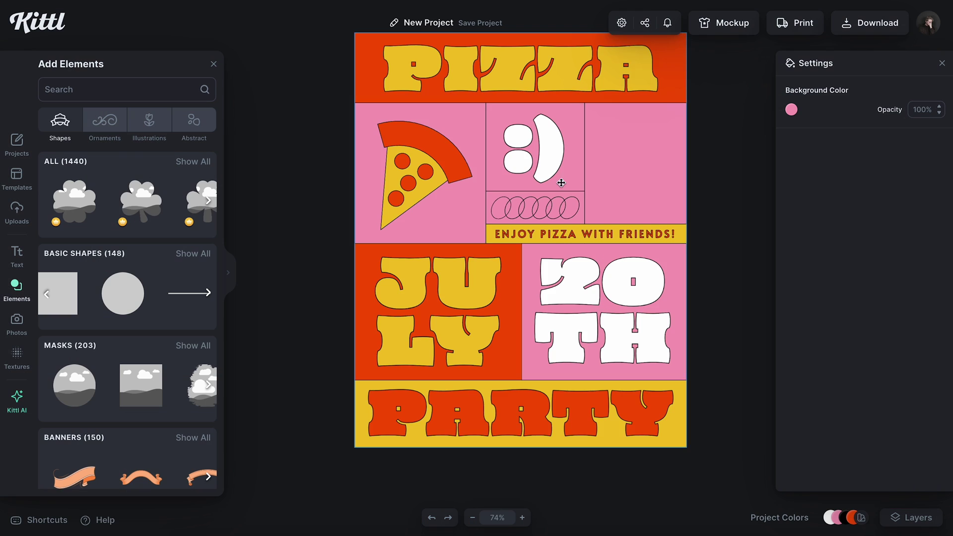
scroll(566, 183, "up", 1)
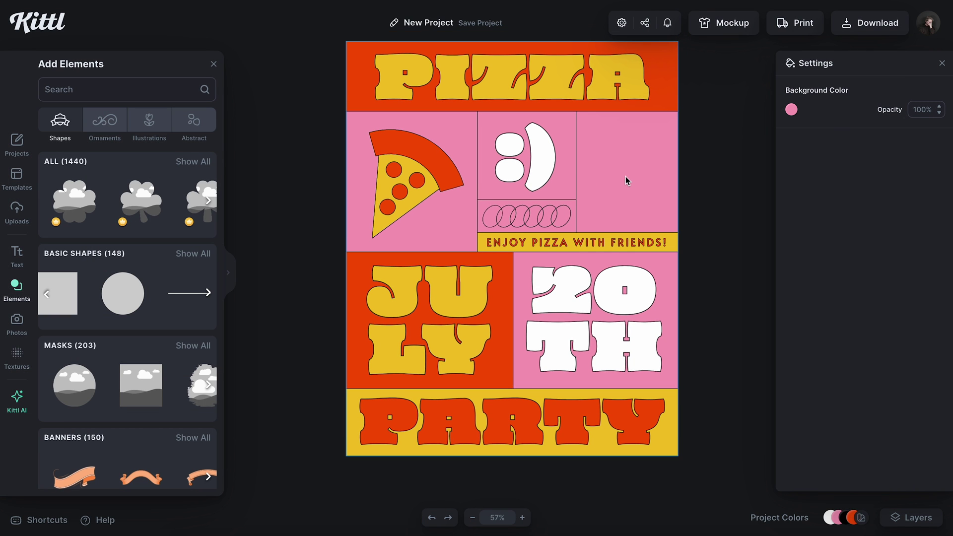
key("ctrl+z")
Step: Delete two ovals from the row and place the remaining four at the left side of the small panel
scroll(556, 214, "up", 3)
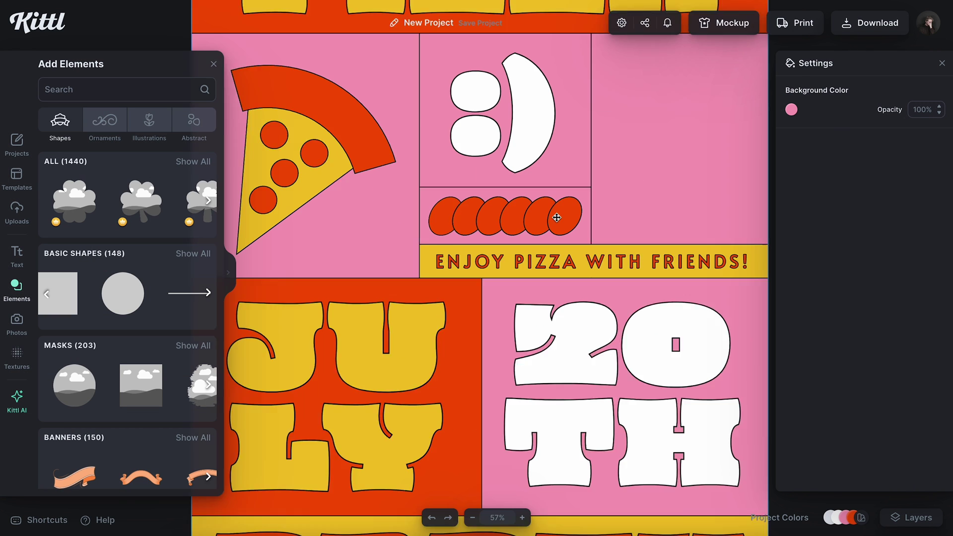
left_click(535, 215)
key("Delete")
left_click(565, 215)
key("Delete")
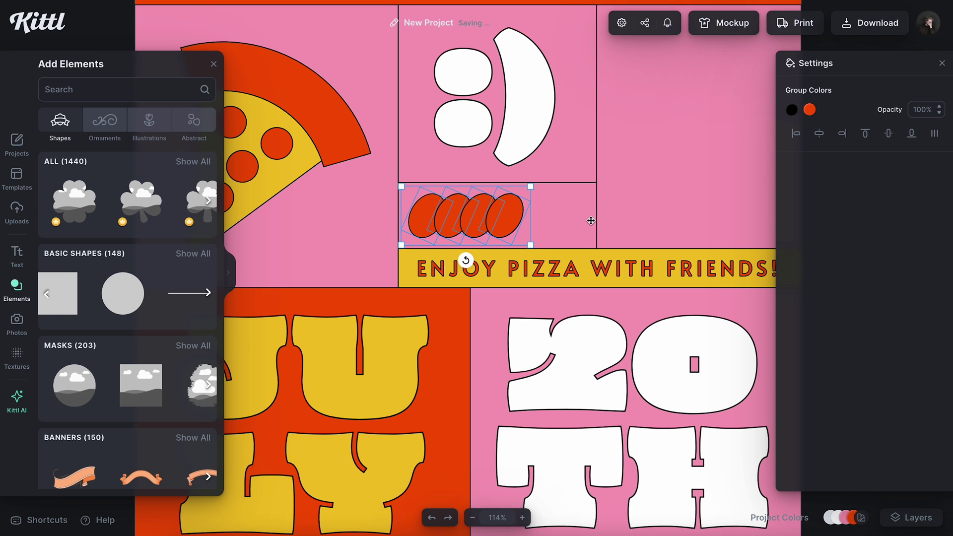
Step: Copy the vertical divider to just beside the four ovals and shorten it to the height of the small panel
left_click_drag(595, 214, 539, 213)
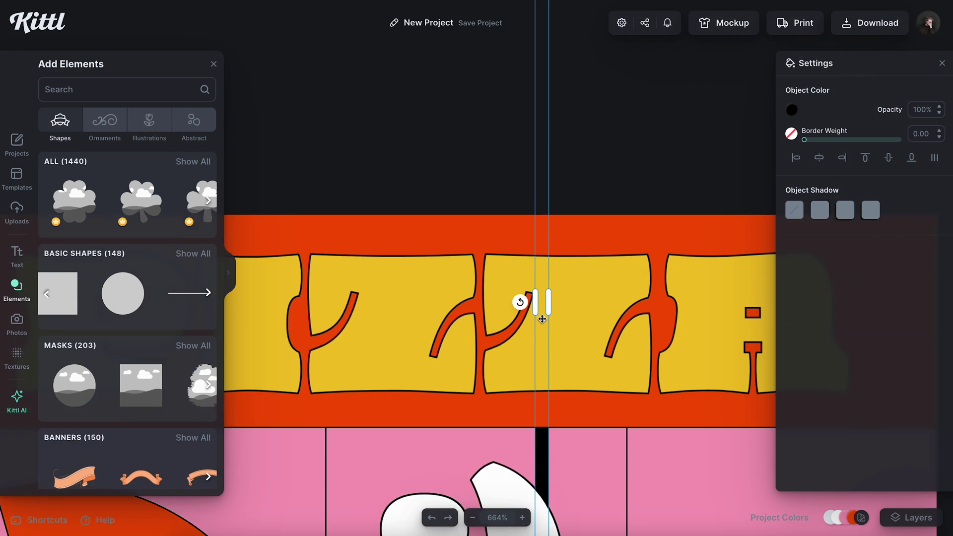
scroll(543, 319, "up", 2)
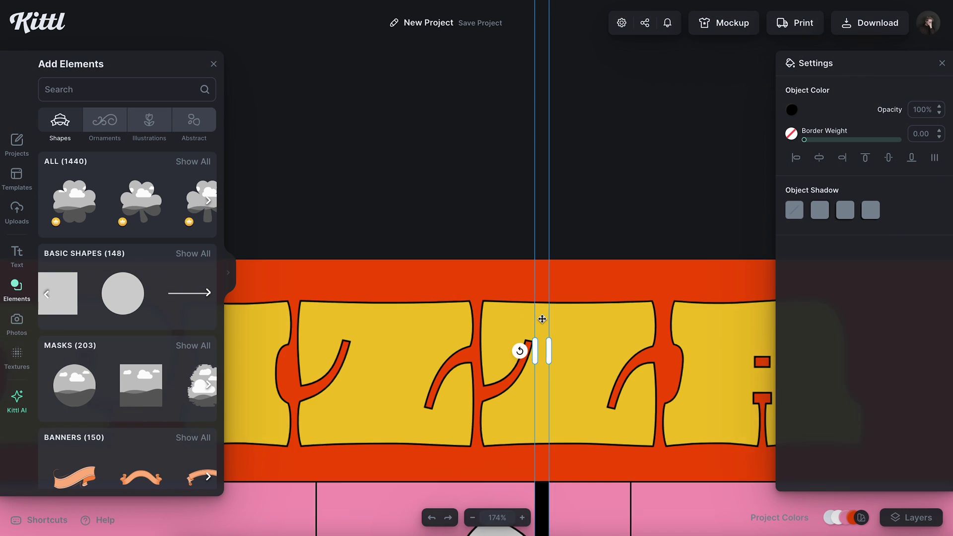
scroll(542, 319, "down", 4)
scroll(541, 268, "up", 2)
scroll(543, 115, "up", 3)
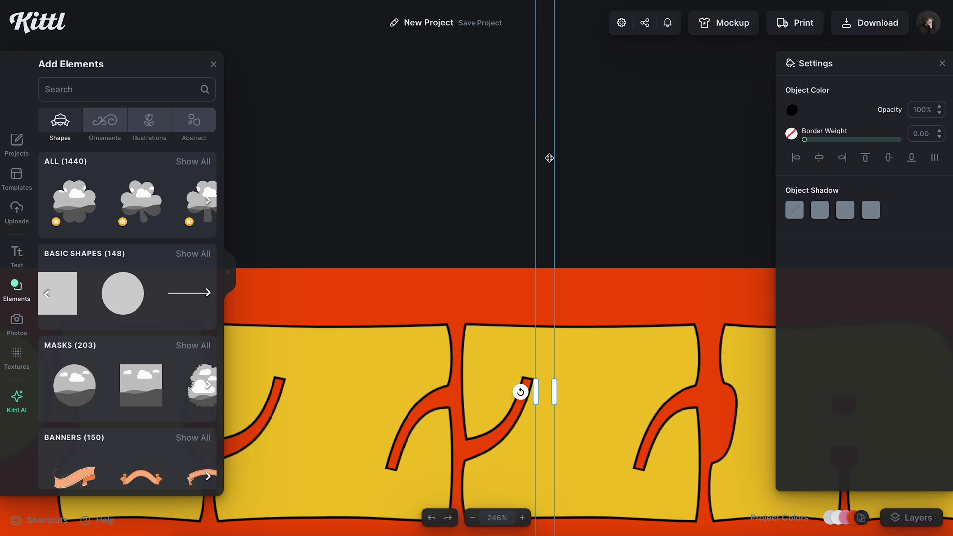
scroll(538, 218, "up", 4)
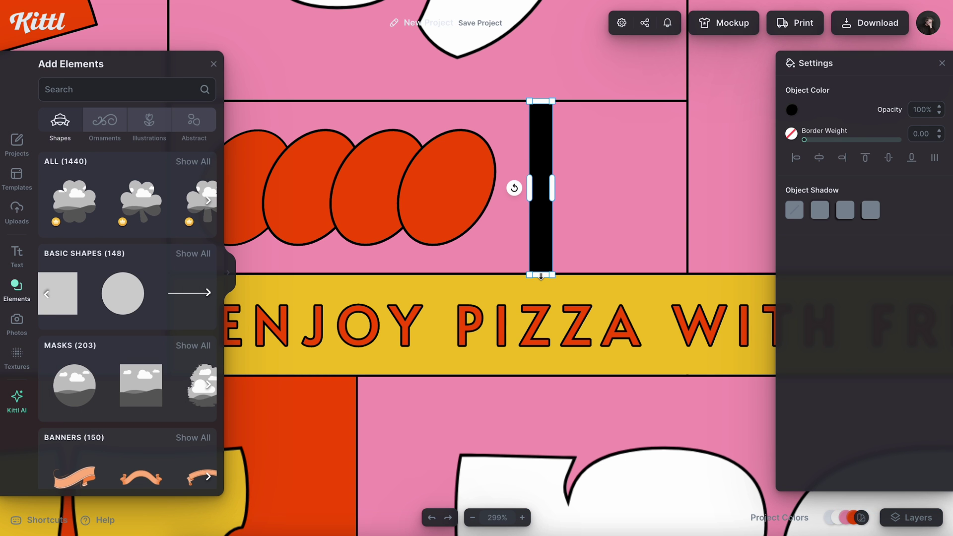
scroll(529, 201, "up", 5)
mouse_move(520, 212)
left_mouse_down()
mouse_move(551, 211)
mouse_move(520, 212)
left_mouse_up()
left_click(539, 200)
Step: Search the elements for STAR, add a solid eight-pointed star, and place it narrowed and tilted about 21° in the panel beside the ovals
scroll(539, 201, "down", 6)
scroll(570, 204, "right", 2)
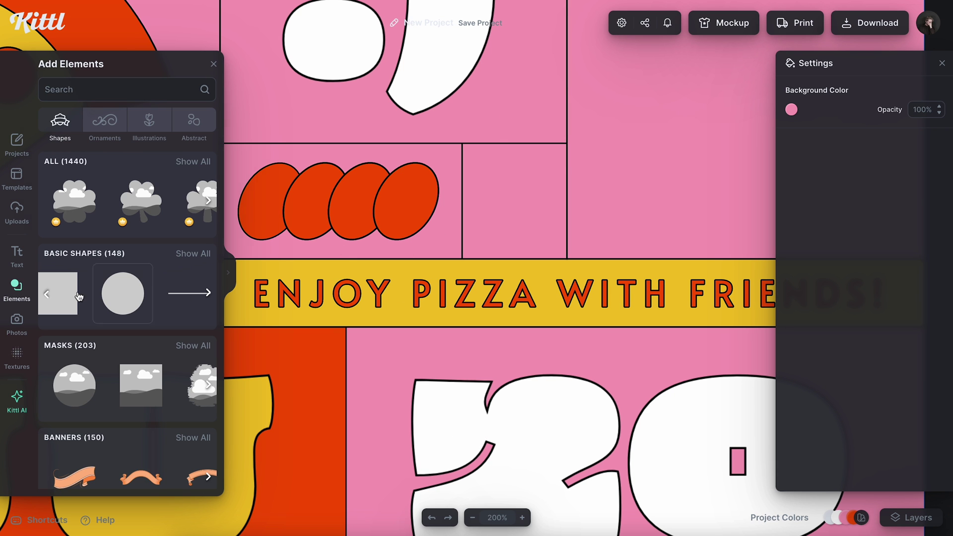
type("STAR")
key("Return")
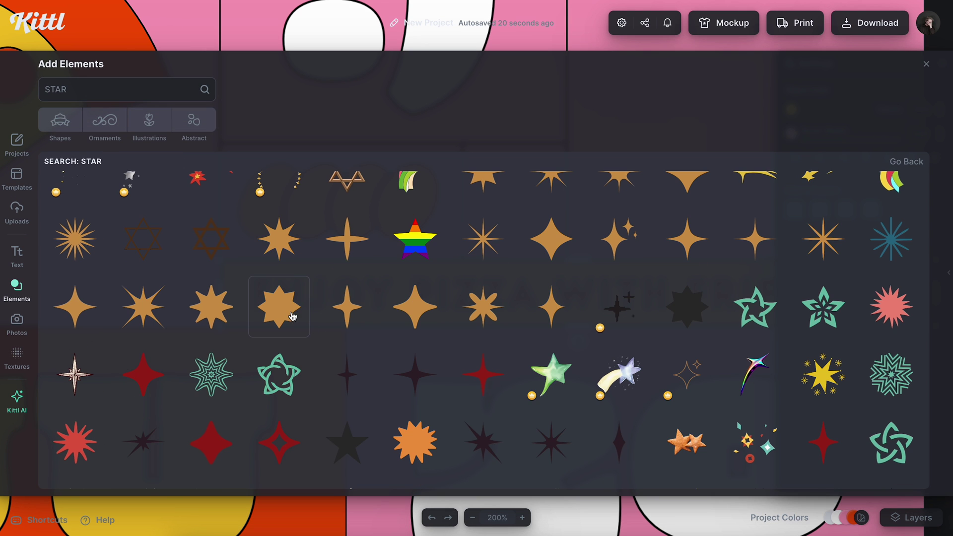
left_click(288, 314)
left_click(926, 64)
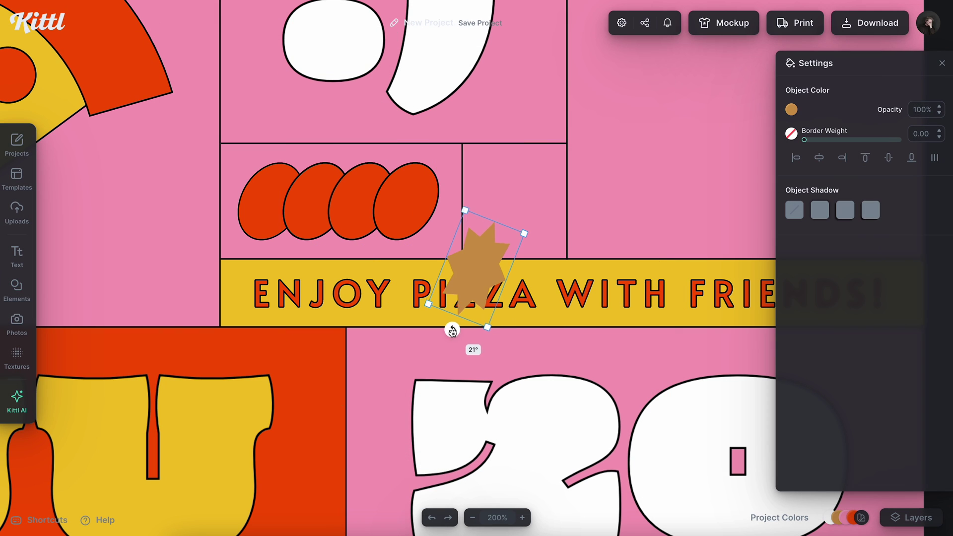
left_click_drag(465, 281, 507, 215)
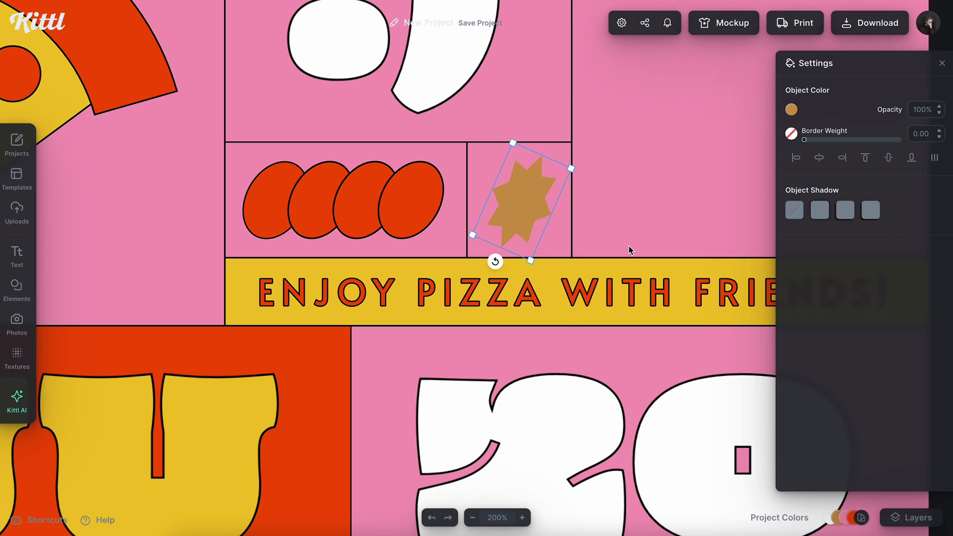
Step: Fill the small star with the poster's yellow and give it a black border with a weight of 1.30
left_click(791, 134)
left_click(769, 132)
left_click(924, 134)
type("1.30")
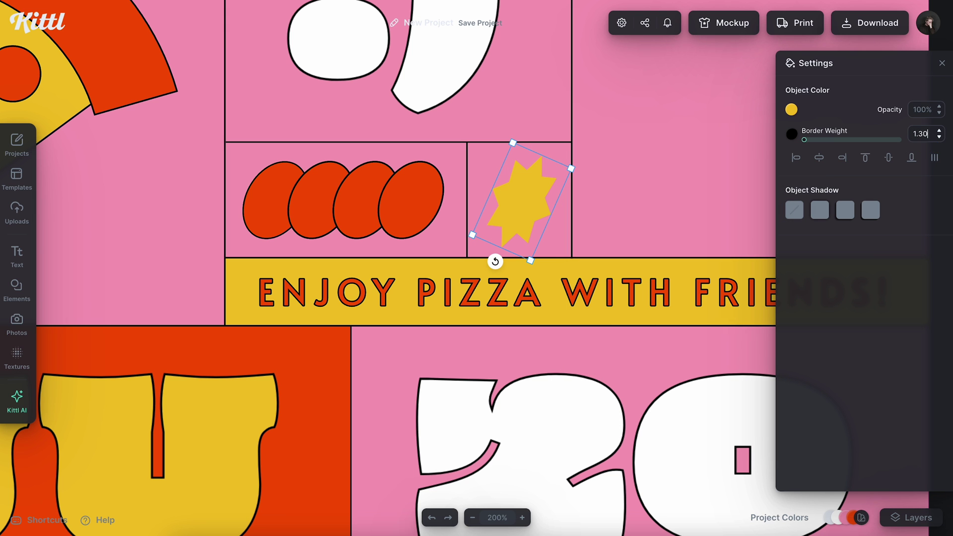
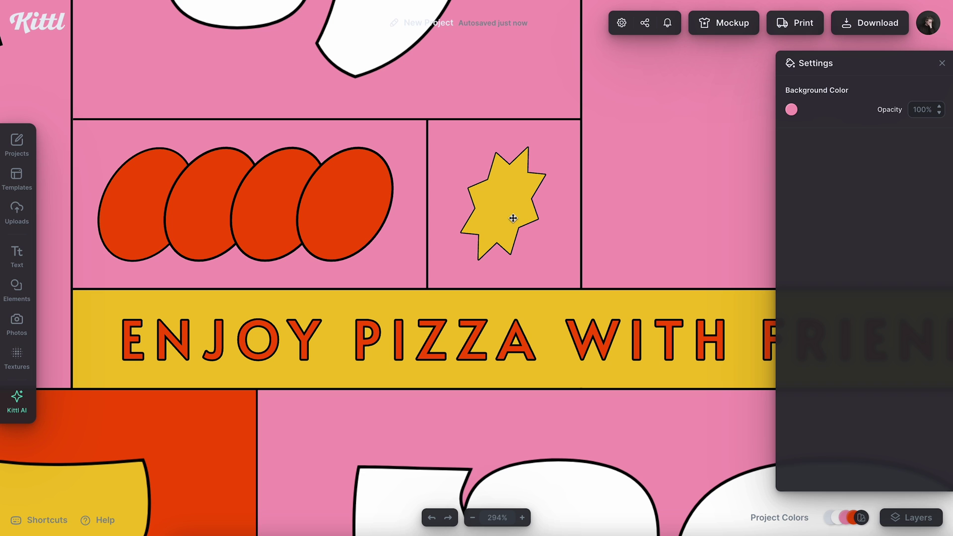
left_click(921, 135)
type("1.30")
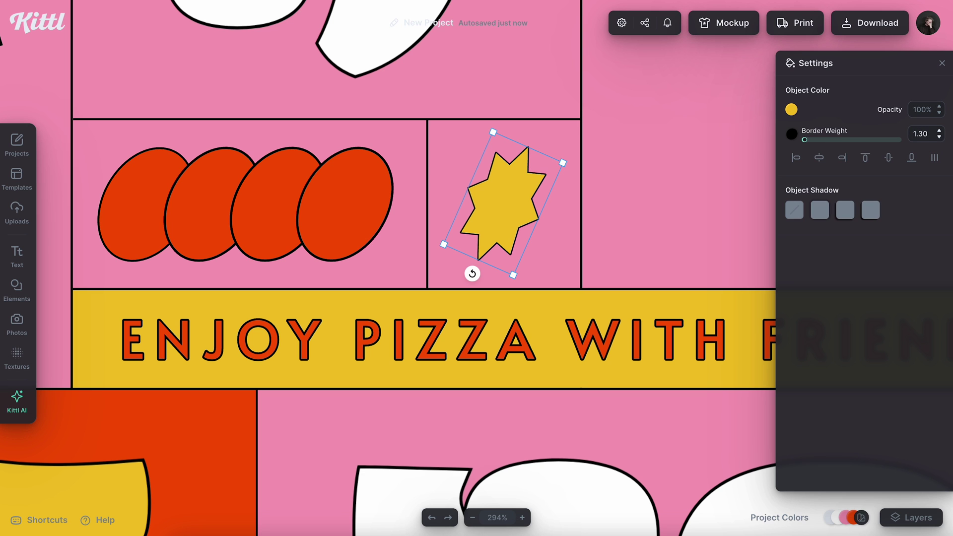
left_click(650, 168)
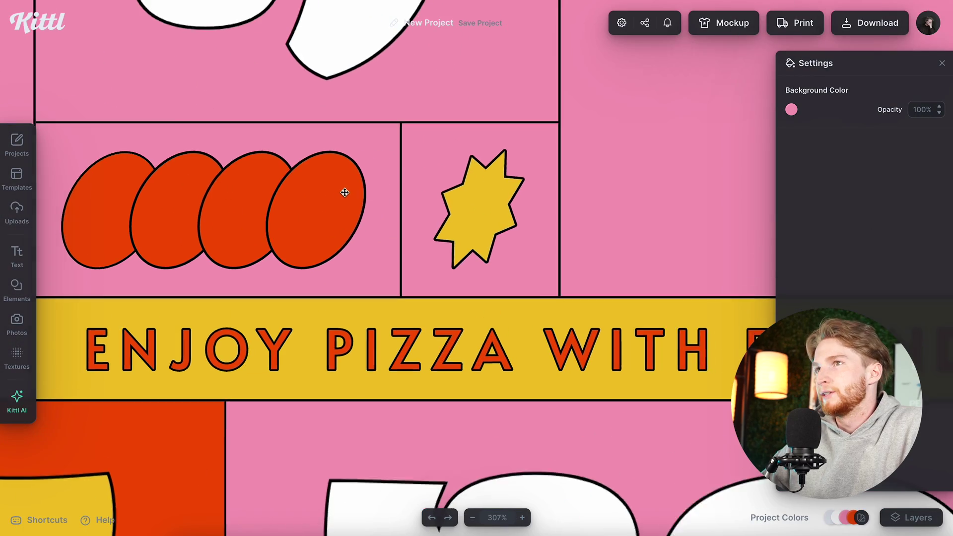
Step: Copy the yellow star into the large empty panel beside the smiley, enlarge it to fill the panel and centre it
scroll(344, 192, "down", 15)
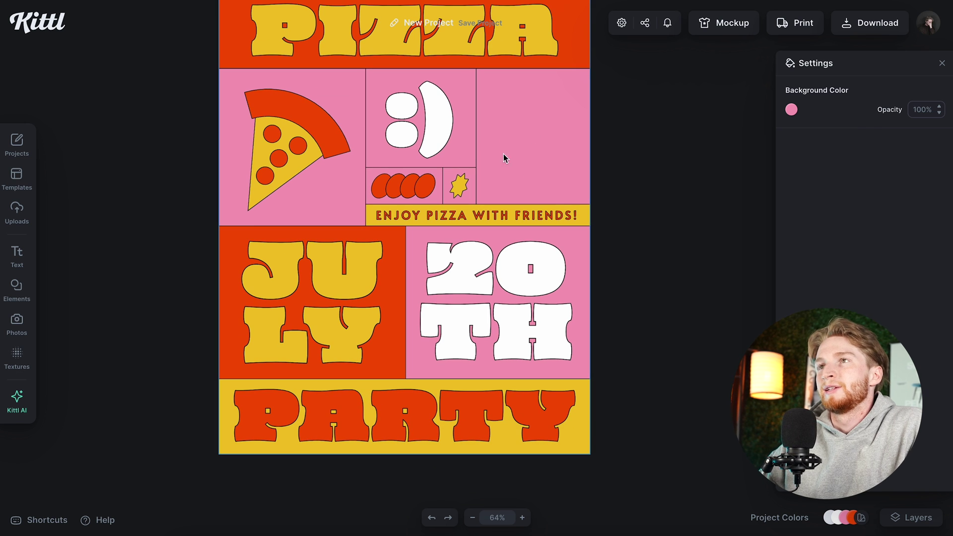
scroll(513, 160, "up", 4)
scroll(512, 164, "down", 4)
scroll(512, 164, "up", 4)
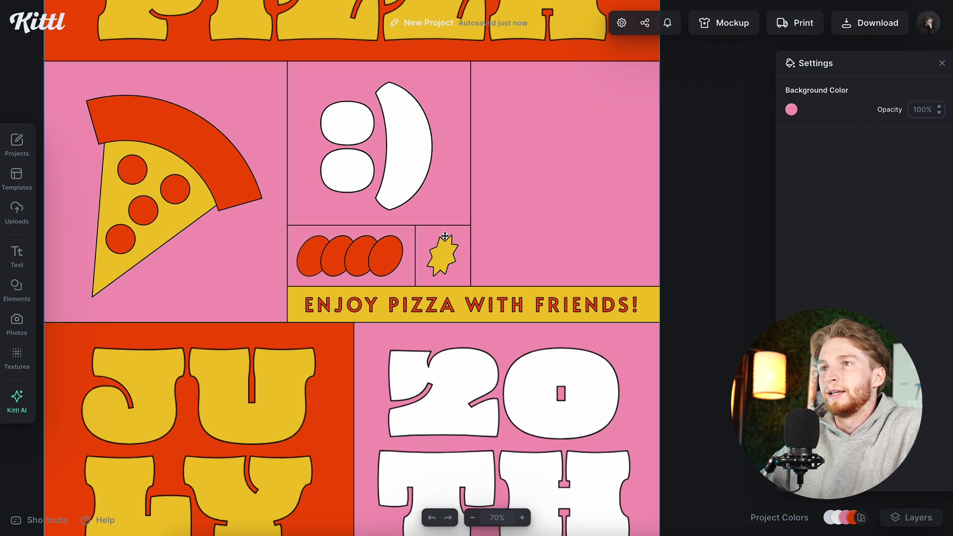
left_click_drag(445, 259, 659, 110)
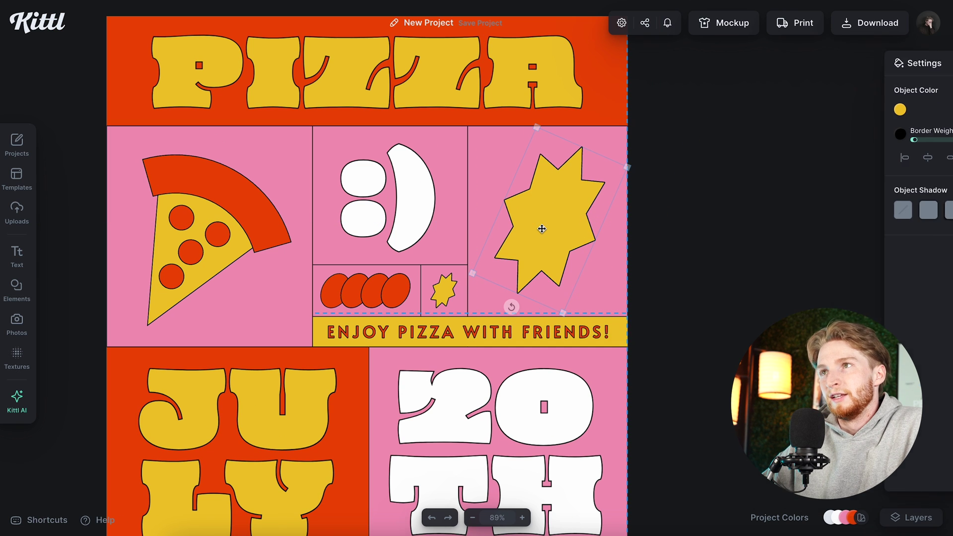
left_click_drag(544, 230, 540, 228)
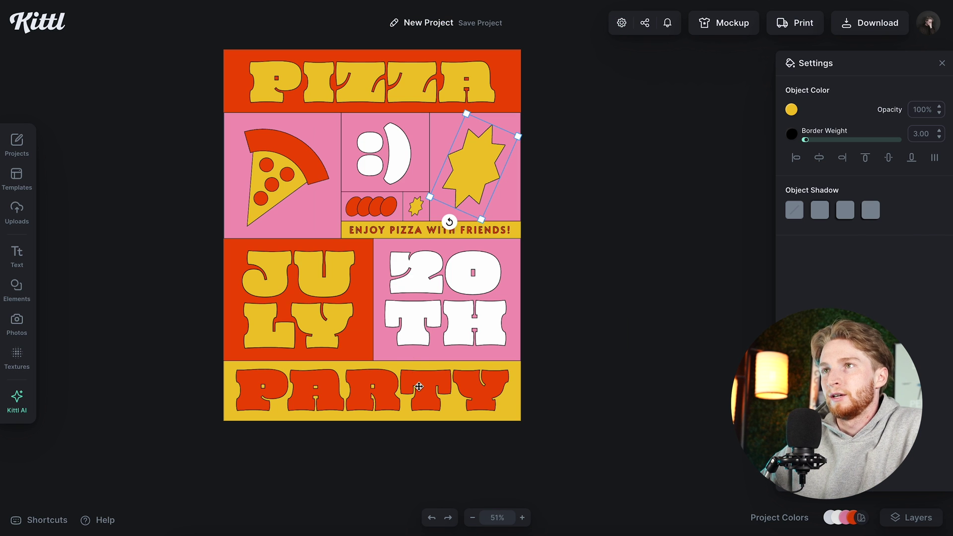
Step: Copy the PARTY text onto the large star and bring the copy to the front
left_click_drag(419, 388, 485, 178, "alt")
scroll(485, 177, "up", 3)
scroll(485, 178, "up", 3)
right_click(509, 220)
left_click(540, 391)
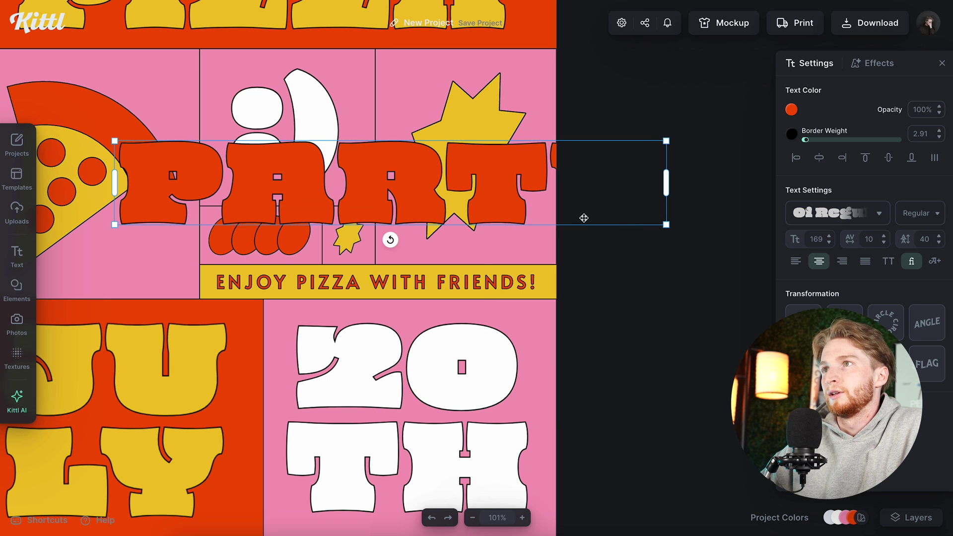
Step: Shrink the copied text, change its wording to WOW and centre it across the large star
left_click_drag(666, 224, 583, 196, "alt")
double_click(454, 182)
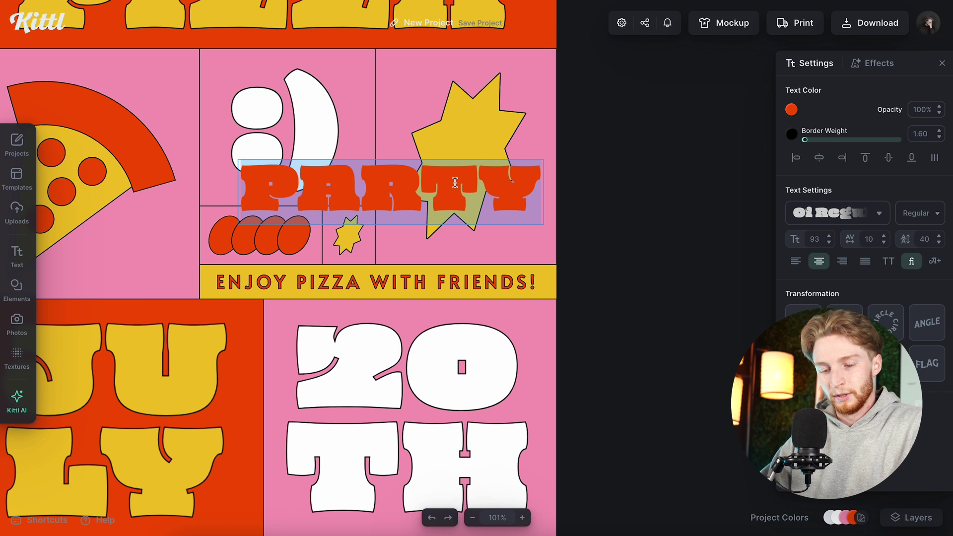
type("WOW")
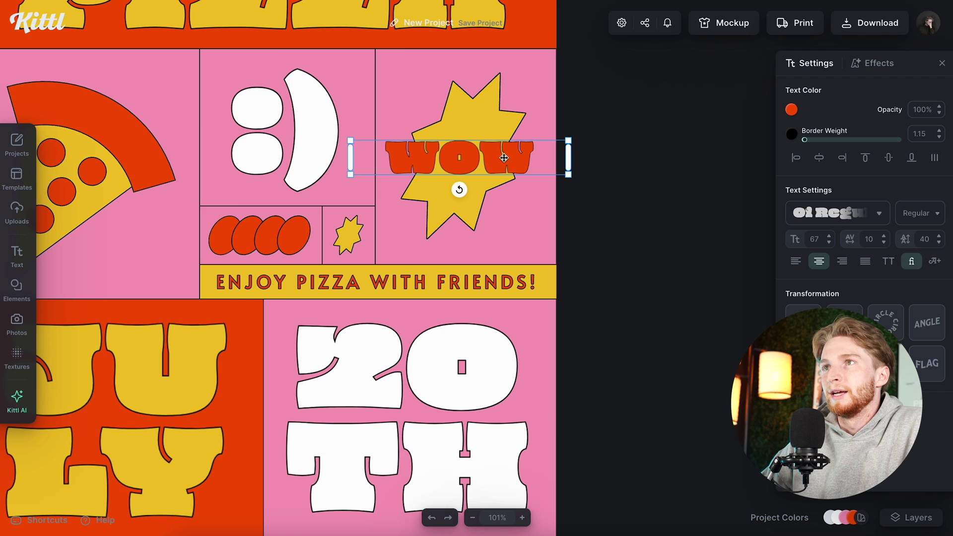
left_click_drag(504, 158, 506, 161)
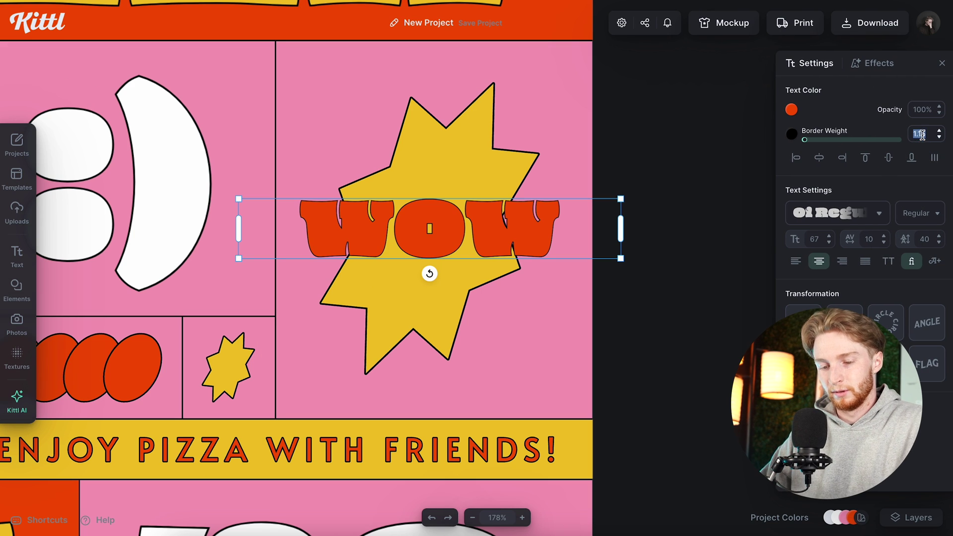
Step: Set the WOW text's border weight to 3.00 and remove its border colour
key("Return")
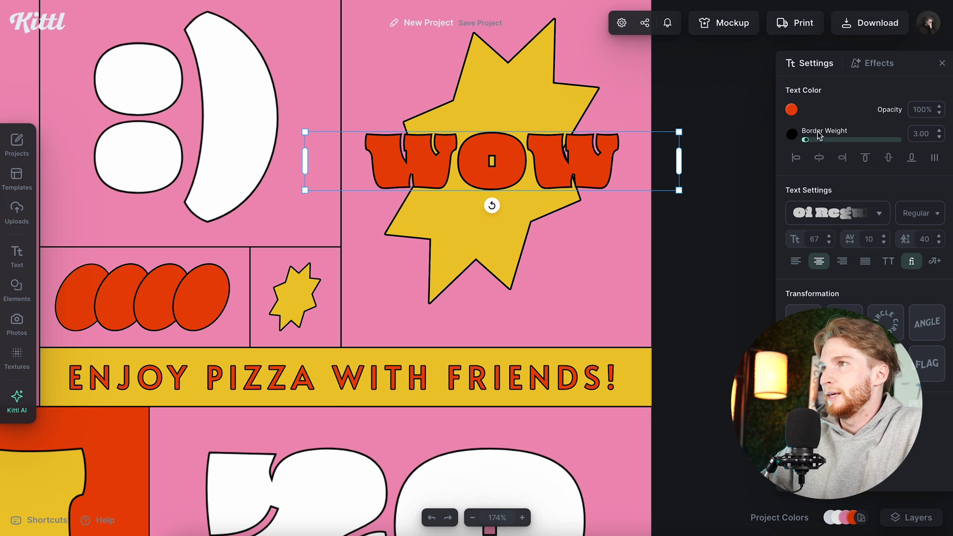
left_click(792, 134)
left_click(617, 281)
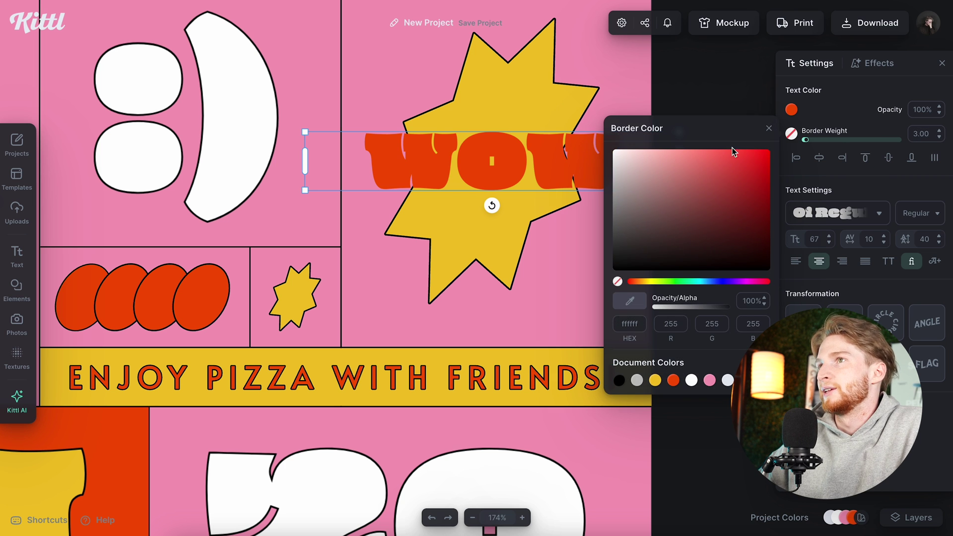
Step: Give the WOW text a black block shadow with offset 0 and angle -180°, and enlarge the yellow star behind it
left_click(768, 128)
left_click(873, 63)
left_click(886, 119)
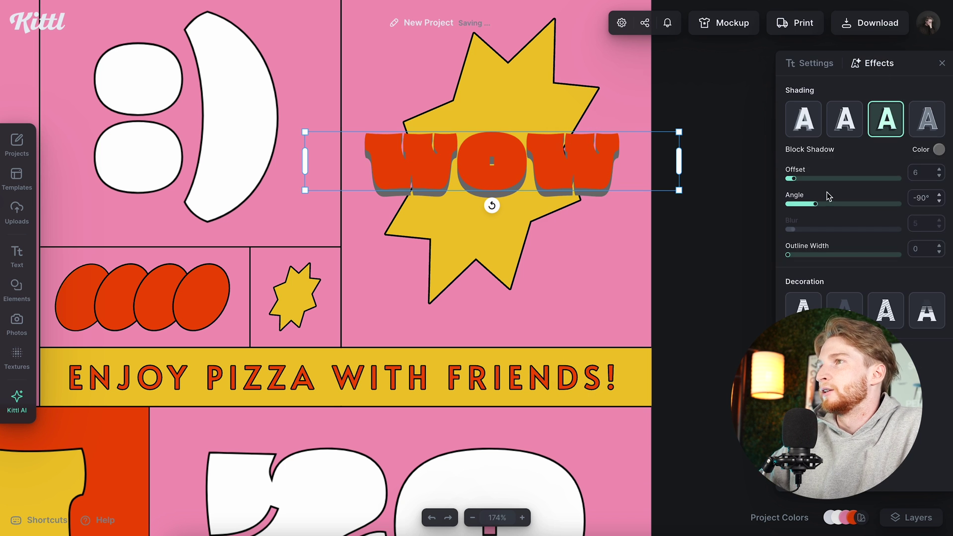
left_click_drag(793, 179, 752, 180)
left_click_drag(813, 204, 785, 204)
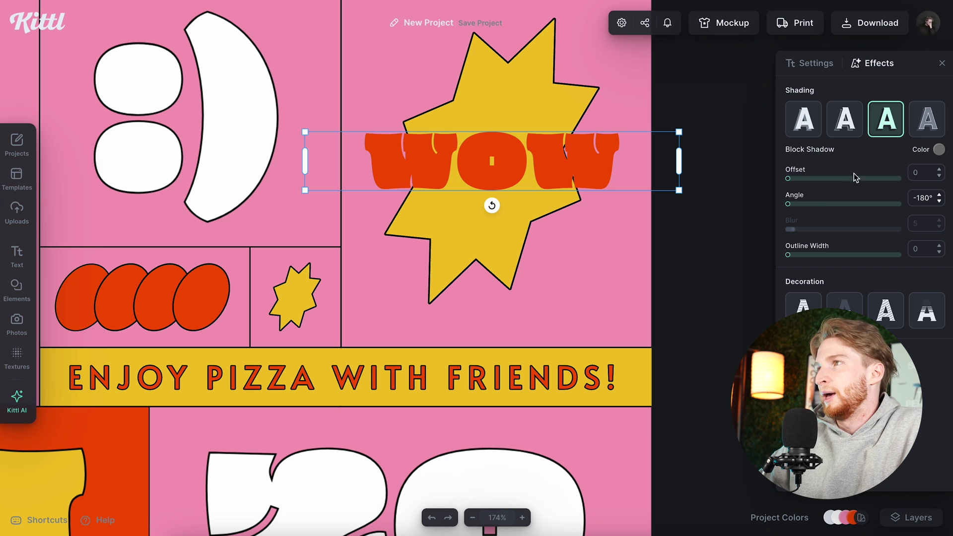
left_click(939, 150)
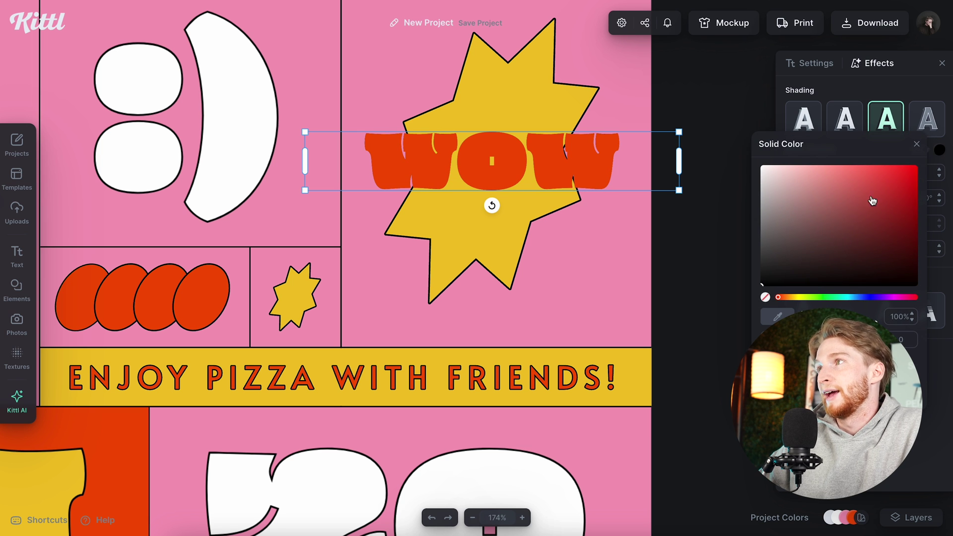
left_click(916, 145)
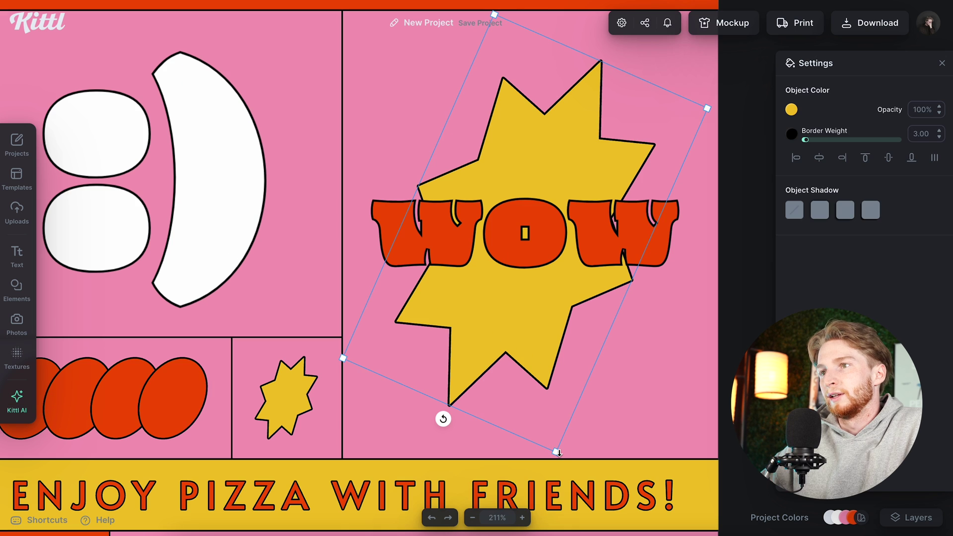
left_click_drag(559, 453, 570, 490)
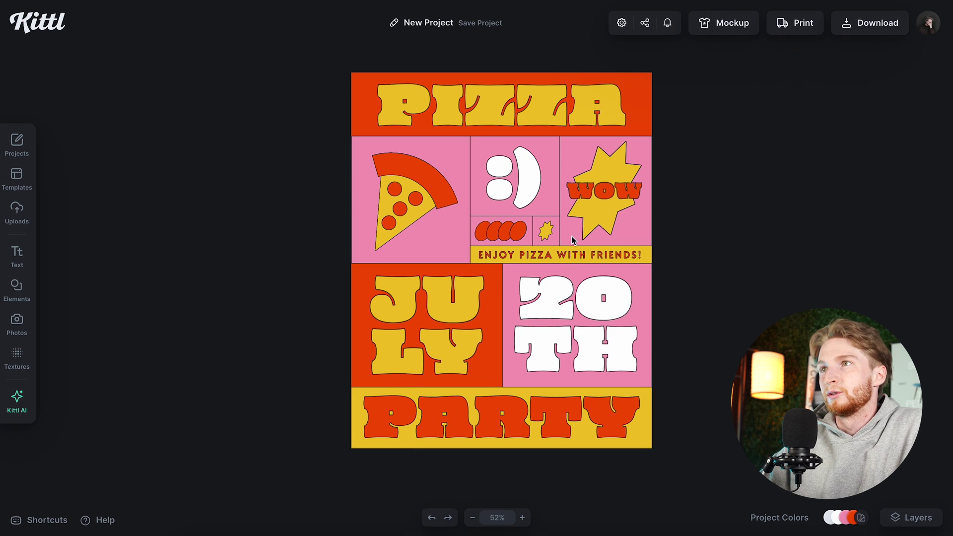
Step: Delete the small yellow star from the narrow panel beside the red ovals
scroll(582, 192, "up", 3)
scroll(523, 255, "up", 5)
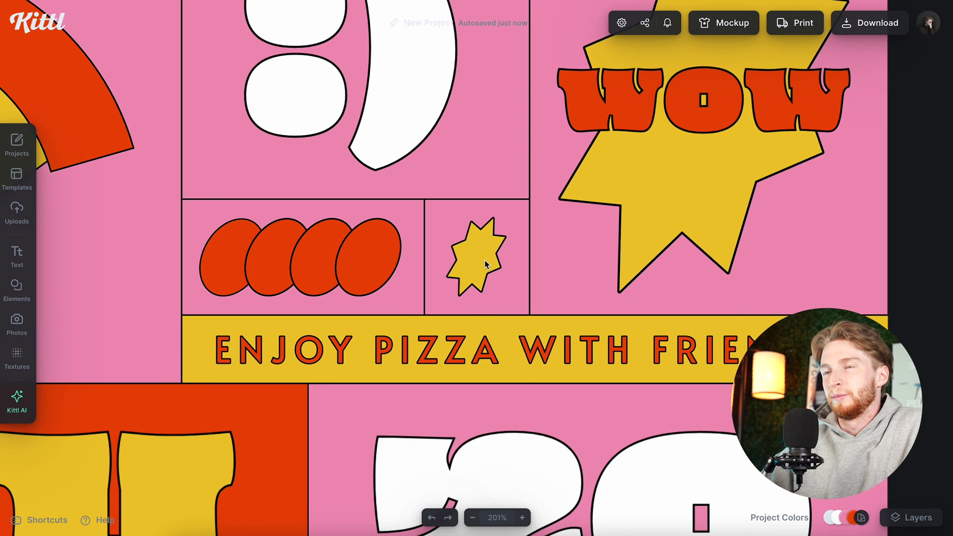
left_click(484, 263)
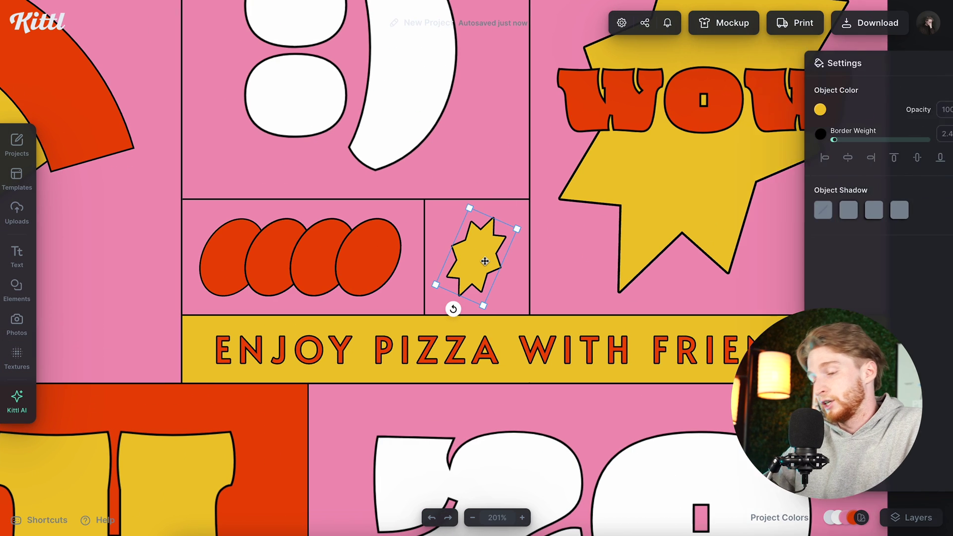
key("Delete")
Step: Search the elements for CHECKER, add the rectangular checkerboard pattern and resize it to fill the empty panel beside the ovals
left_click(17, 290)
type("CHEC")
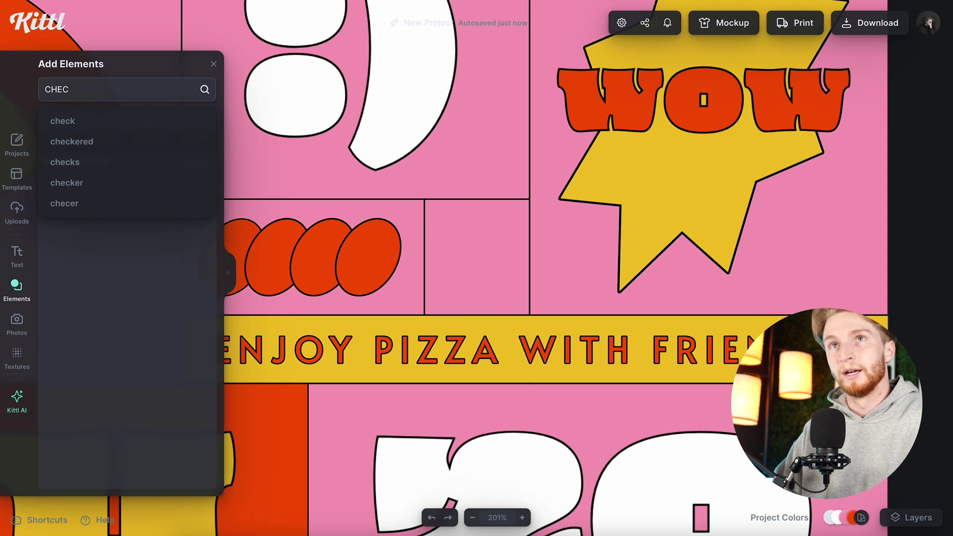
type("KER")
key("Return")
left_click(106, 333)
left_click_drag(670, 385, 529, 318)
left_click_drag(282, 152, 424, 200)
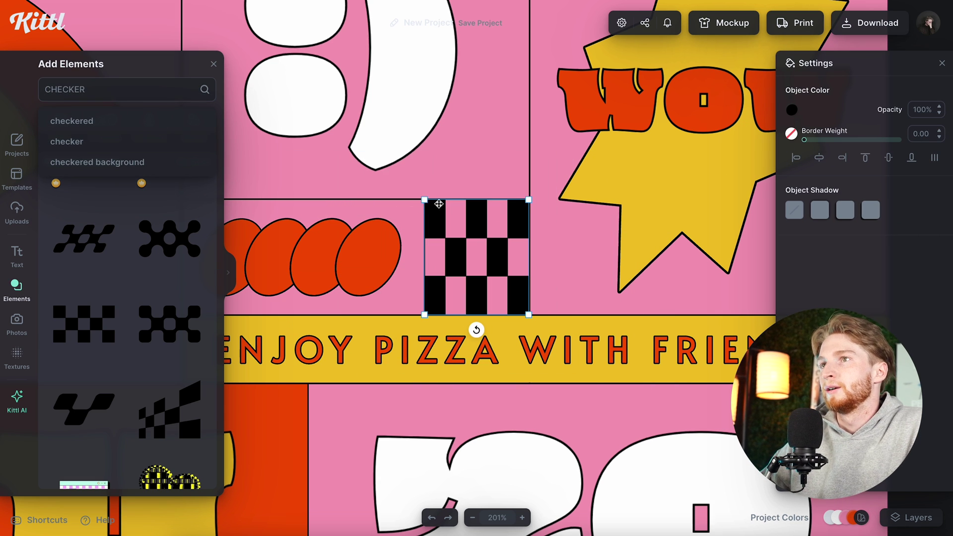
Step: Send the checkerboard pattern behind the panel's black dividing lines and recolour it in the poster's red
scroll(495, 207, "up", 10)
right_click(555, 257)
left_click(585, 446)
scroll(410, 340, "down", 15)
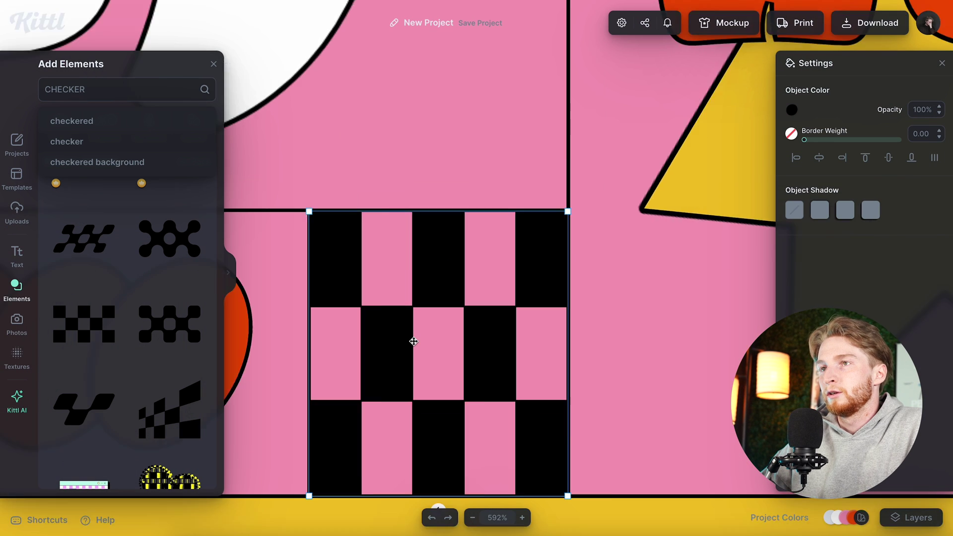
scroll(490, 216, "up", 1)
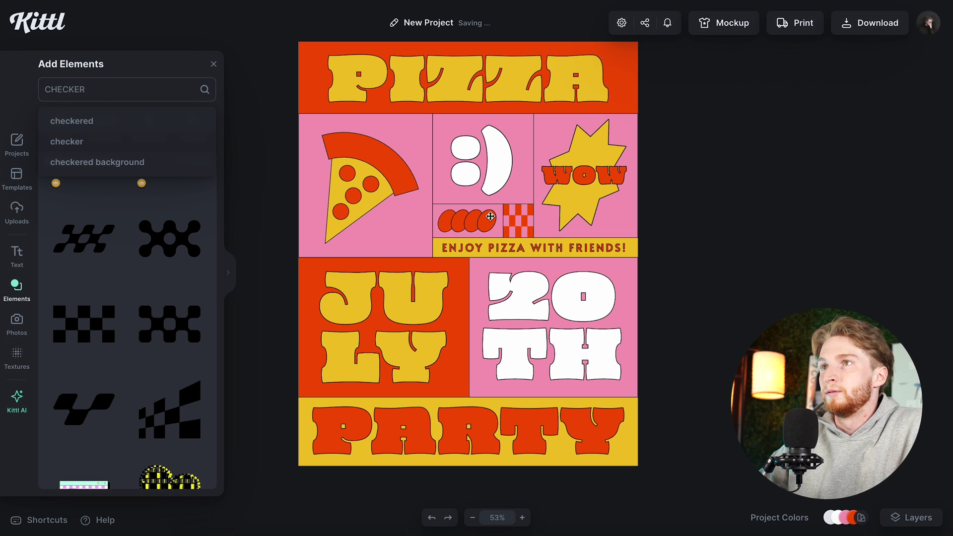